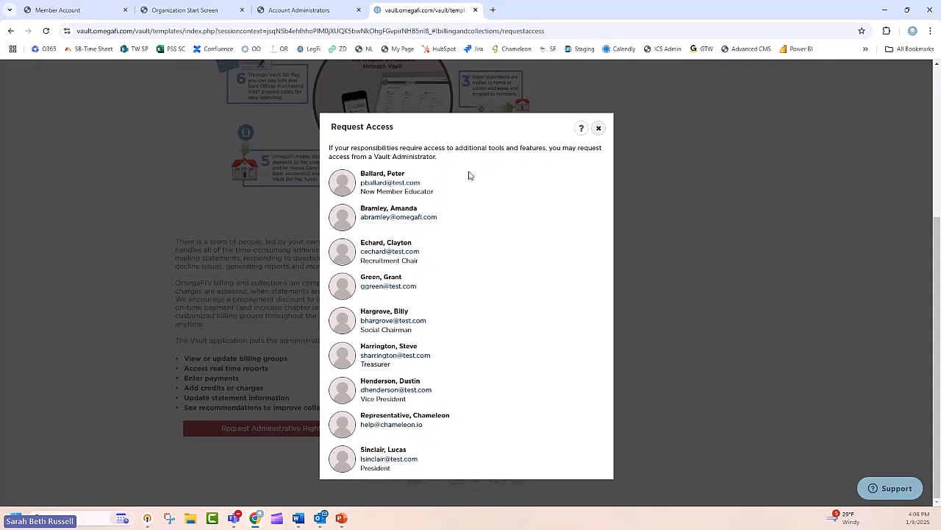
# Step: Close the access request dialog, switch to the administrator's Vault session, dismiss the tax filing notice and open the Vault Users list
pyautogui.click(600, 130)
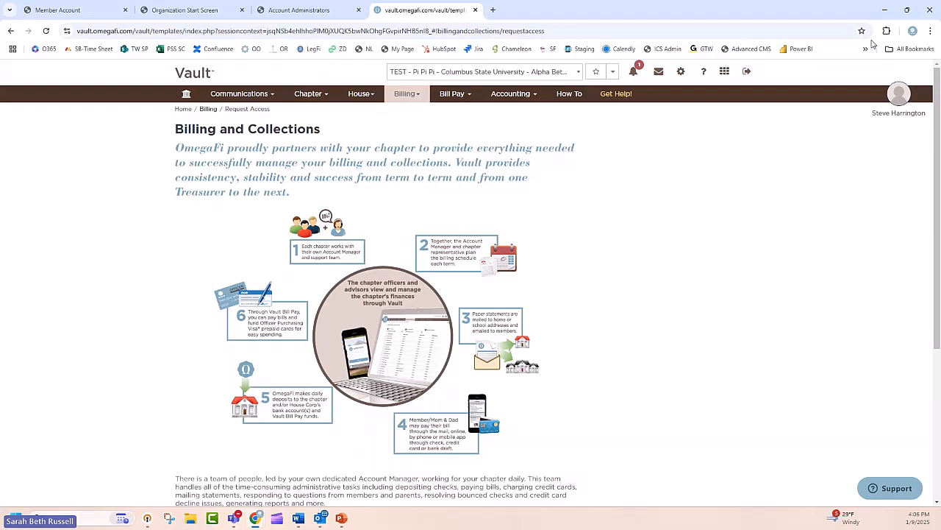
pyautogui.hotkey('alt', 'Tab')
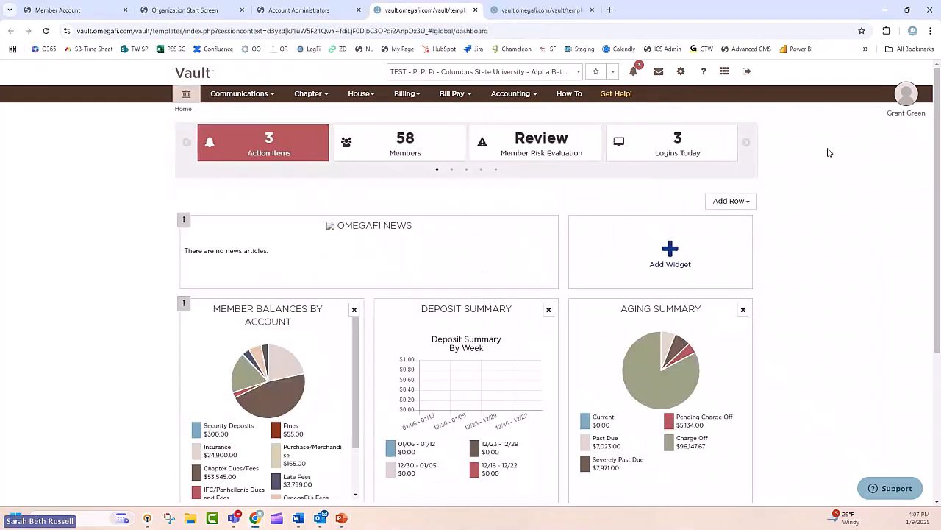
pyautogui.click(609, 261)
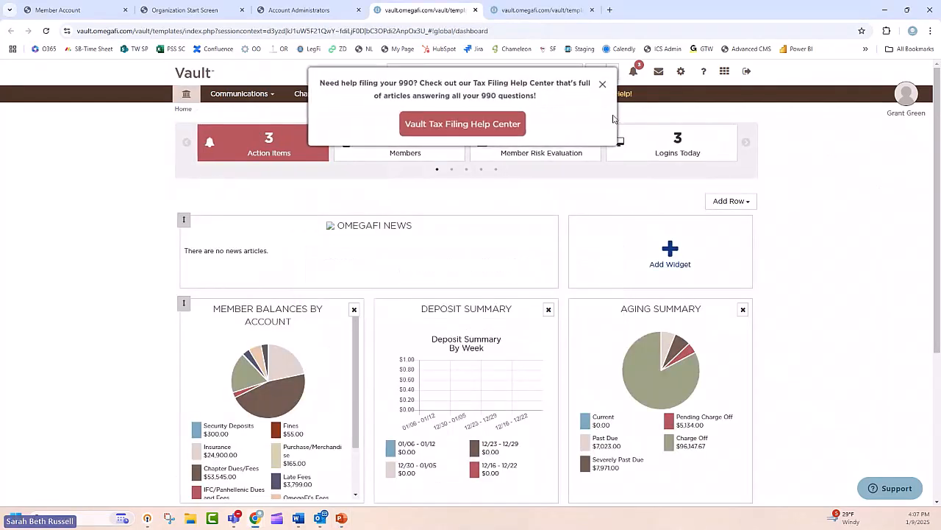
pyautogui.click(601, 85)
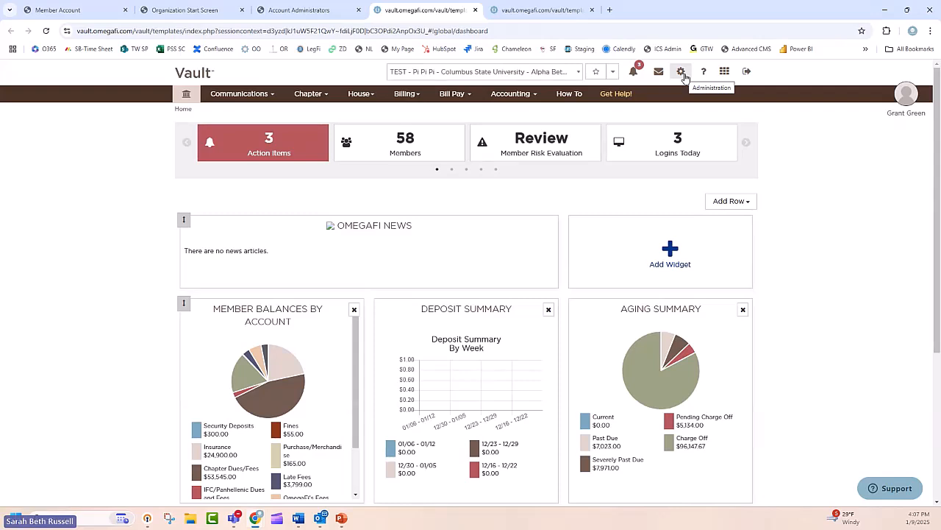
pyautogui.click(683, 72)
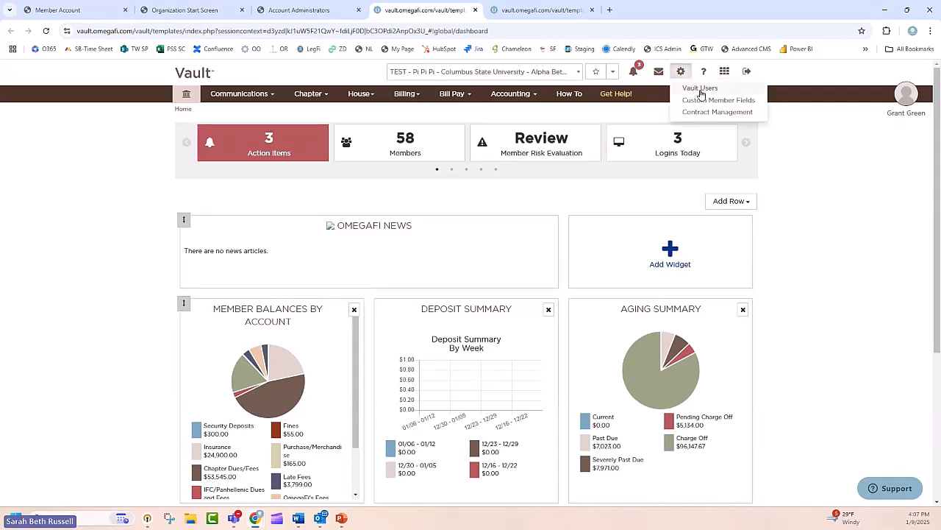
pyautogui.click(700, 89)
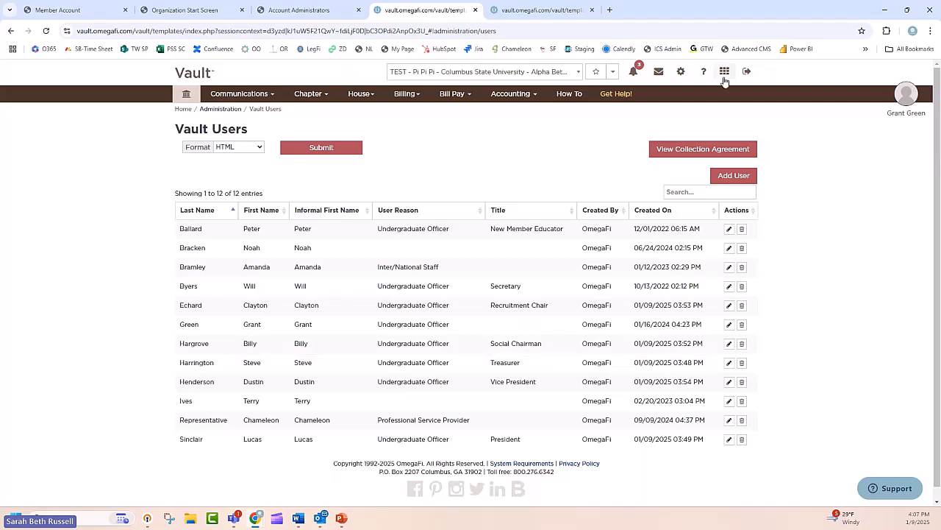
# Step: Grant the Treasurer Manage permission for Chapter, House, Billing, Accounting, Bill Pay, Bill Pay Transaction Details and Accounting Transaction Details, and submit the changes
pyautogui.click(683, 71)
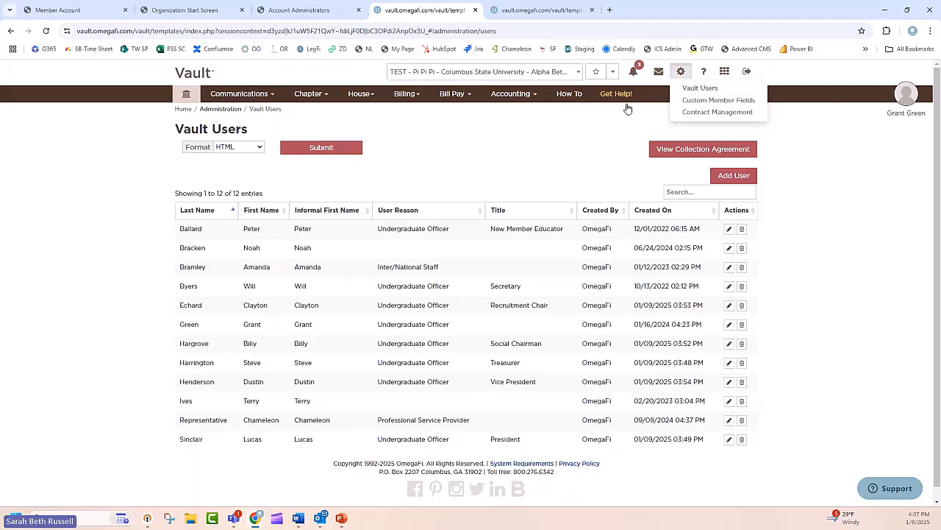
pyautogui.scroll(-1, 319, 262)
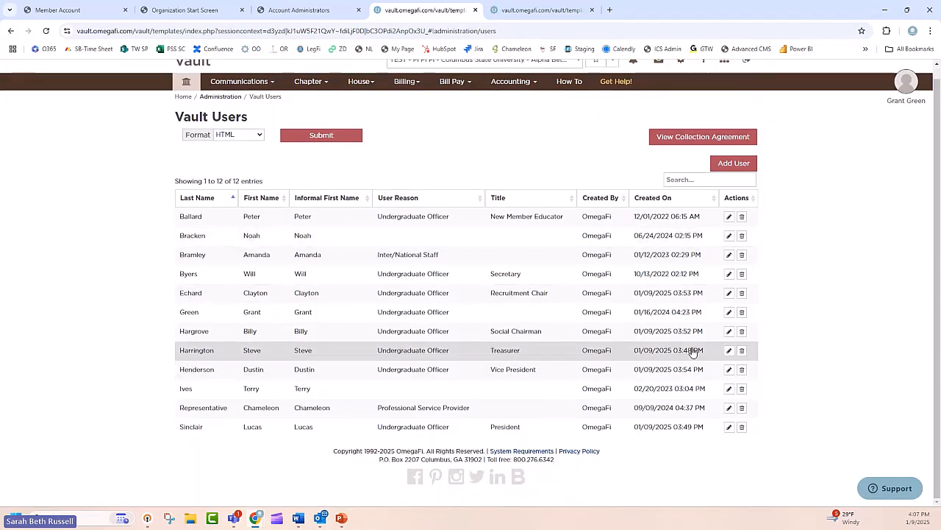
pyautogui.click(729, 350)
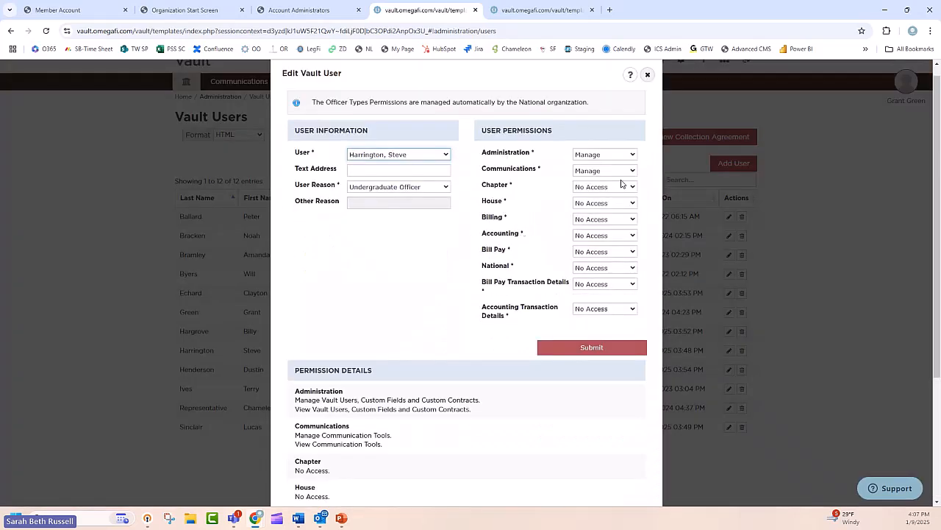
pyautogui.click(612, 157)
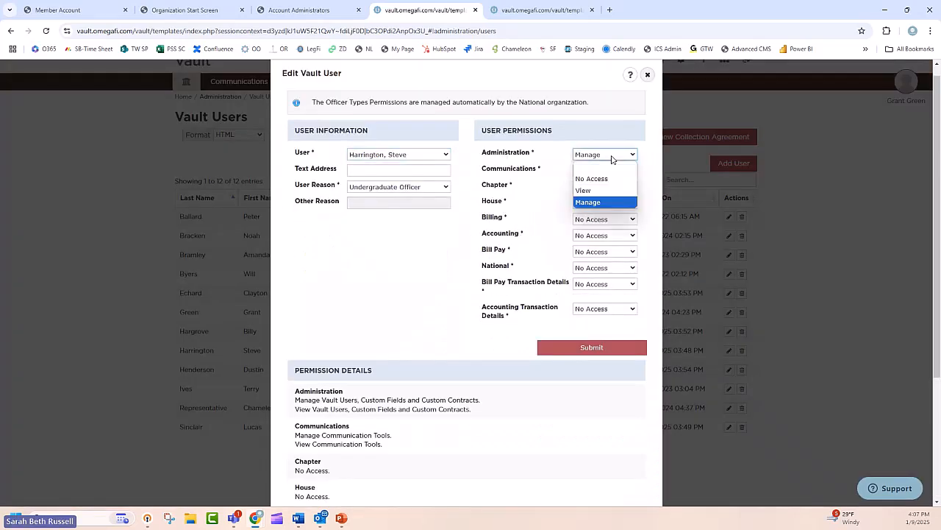
pyautogui.click(613, 157)
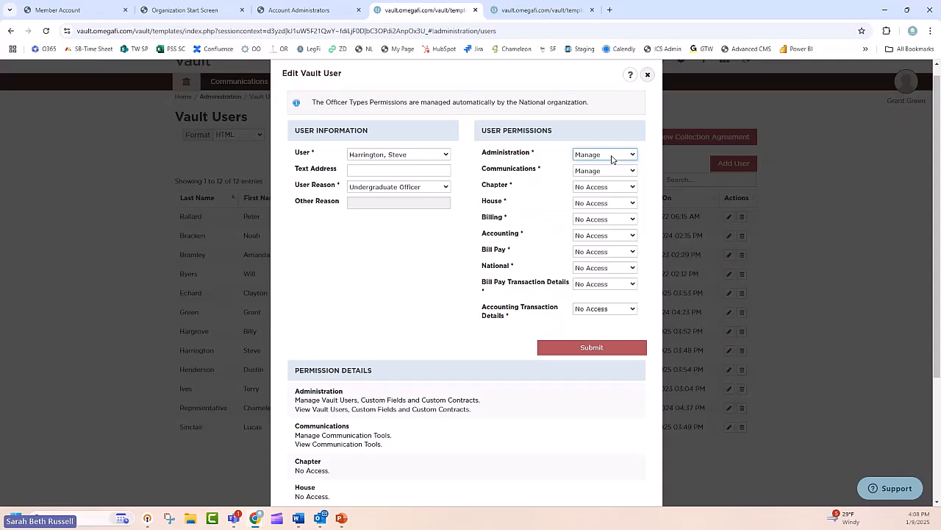
pyautogui.press('Tab')
pyautogui.press('Tab')
pyautogui.press('m')
pyautogui.press('Tab')
pyautogui.press('m')
pyautogui.press('Tab')
pyautogui.press('m')
pyautogui.press('Tab')
pyautogui.press('m')
pyautogui.press('Tab')
pyautogui.press('m')
pyautogui.press('Tab')
pyautogui.press('Tab')
pyautogui.press('m')
pyautogui.press('Tab')
pyautogui.press('m')
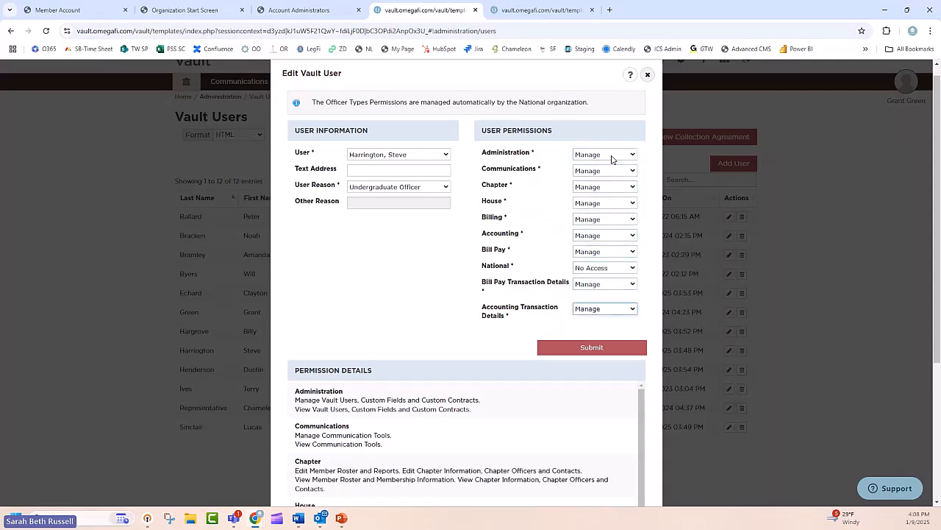
pyautogui.click(600, 350)
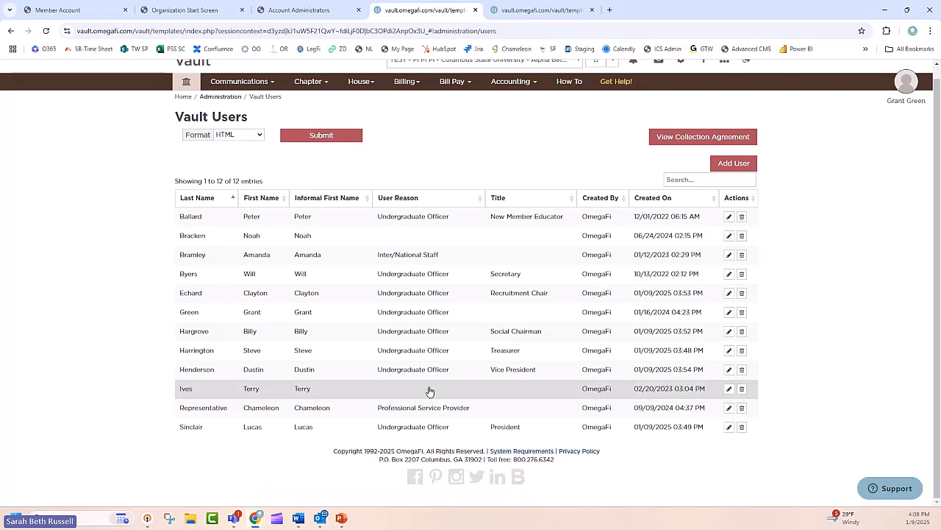
# Step: Delete the two Vault users without a user reason, created on 02/20/2023 and 06/24/2024, confirming each deletion
pyautogui.click(742, 389)
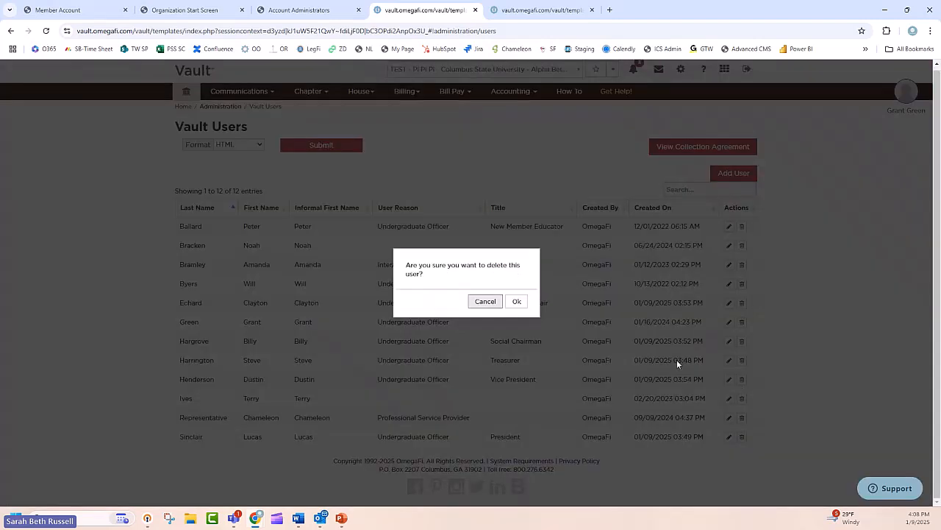
pyautogui.click(515, 302)
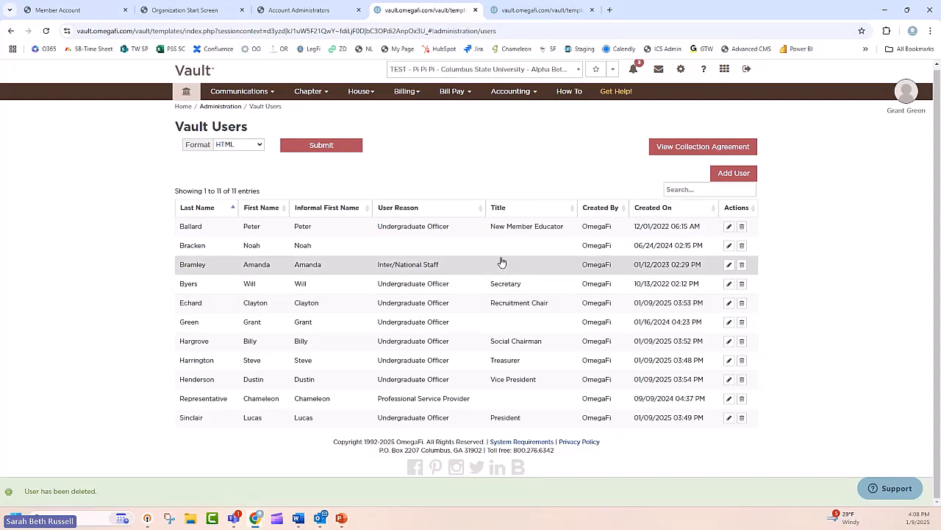
pyautogui.click(741, 247)
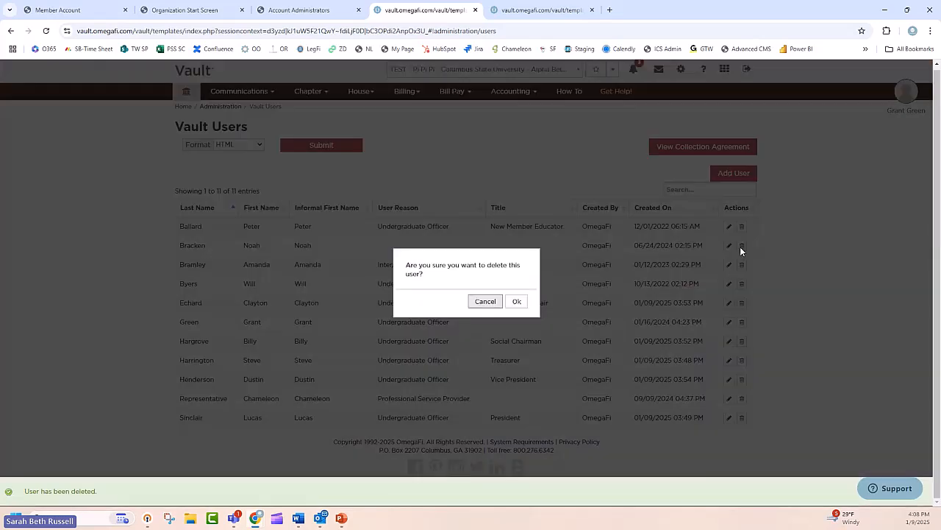
pyautogui.click(515, 303)
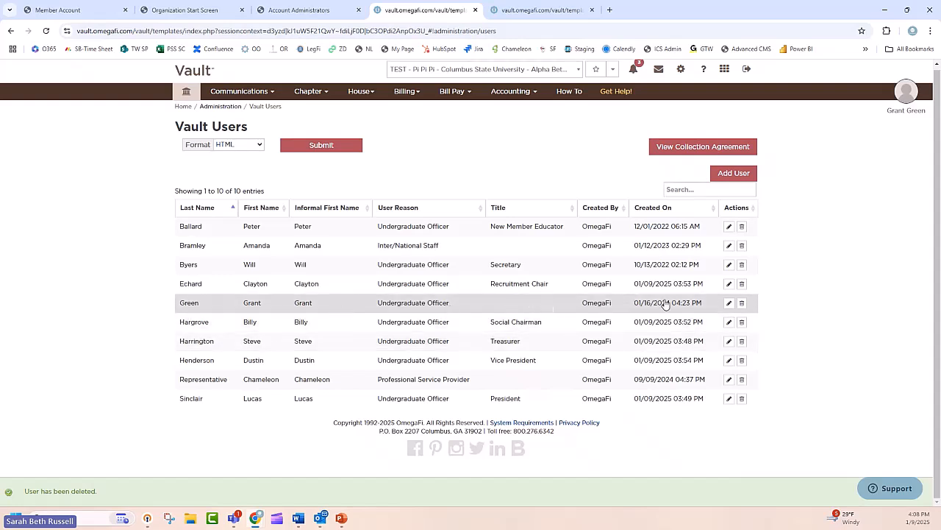
# Step: Review the permissions of the undergraduate officer without a title, created on 01/16/2024, and close the dialog without changes
pyautogui.click(729, 303)
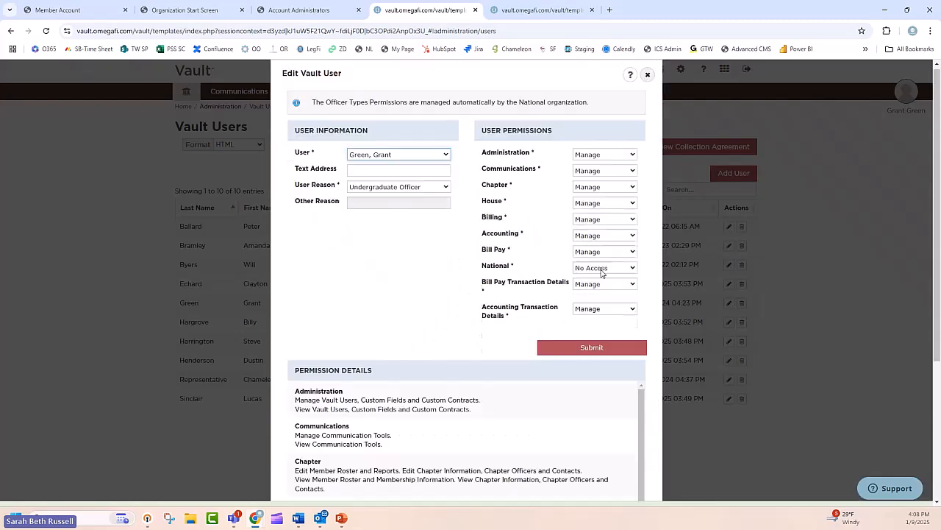
pyautogui.click(604, 161)
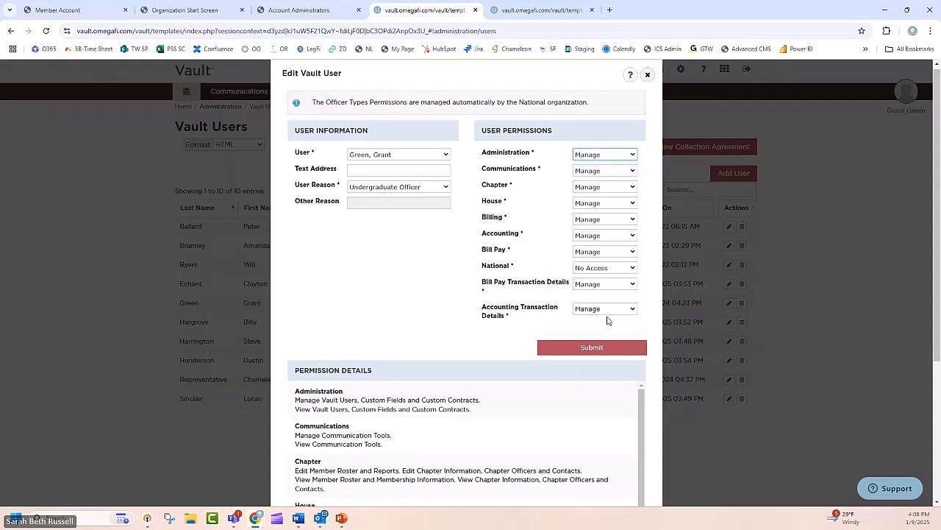
pyautogui.click(647, 74)
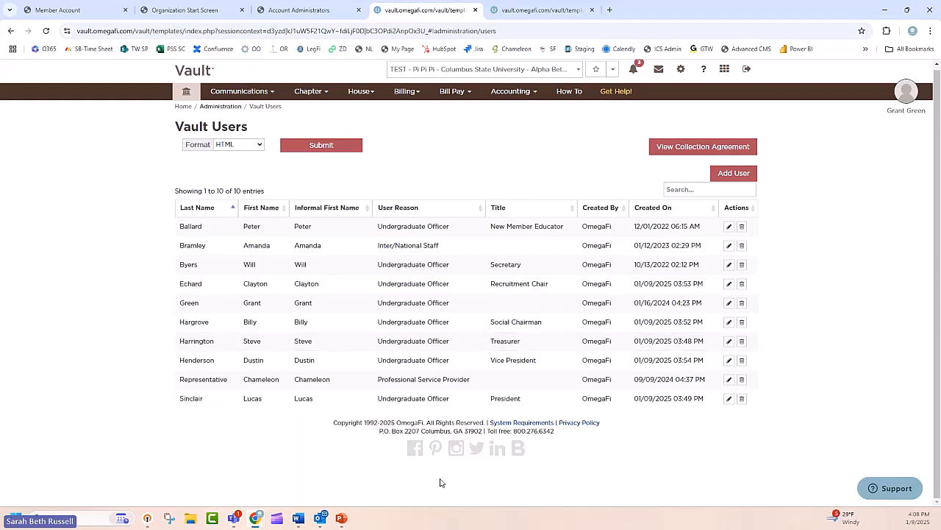
# Step: Examine the selectable members and the House permission levels in the new Vault user form, and close it without submitting
pyautogui.click(744, 174)
pyautogui.click(413, 155)
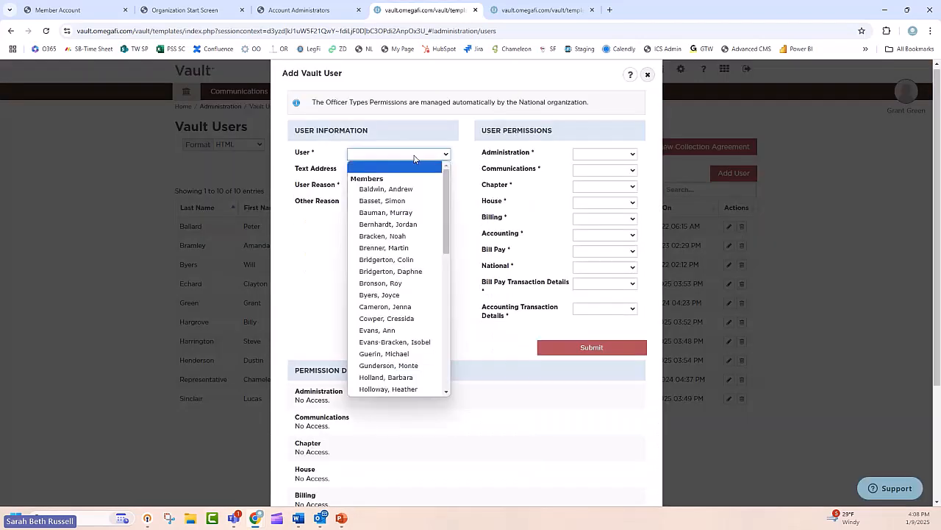
pyautogui.scroll(-3, 412, 327)
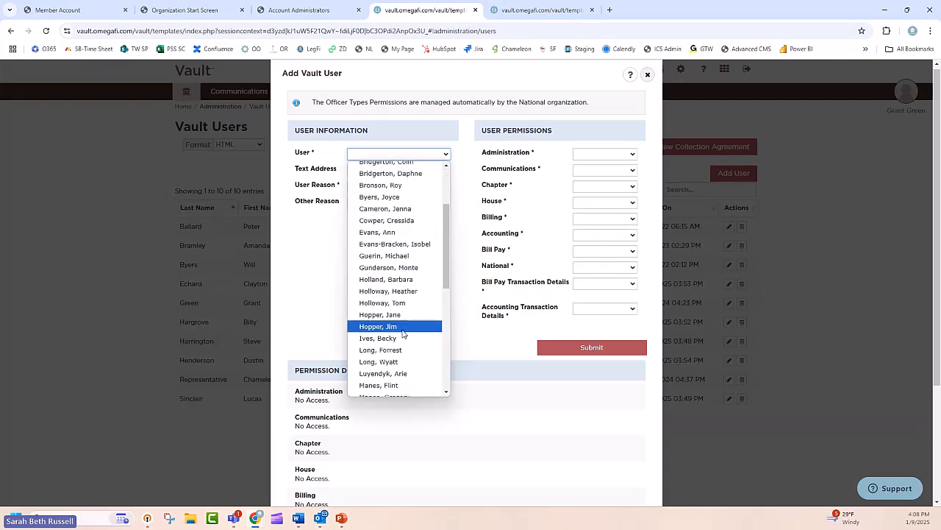
pyautogui.scroll(-3, 400, 338)
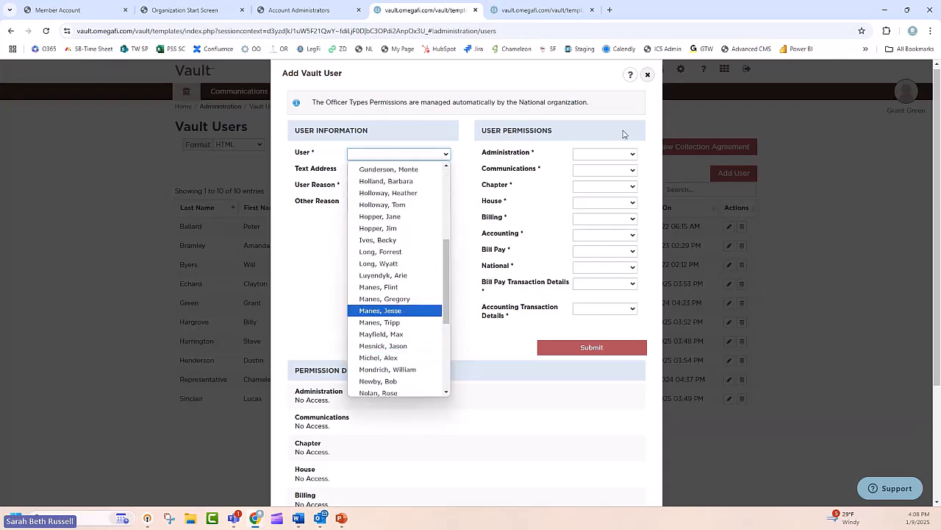
pyautogui.click(535, 187)
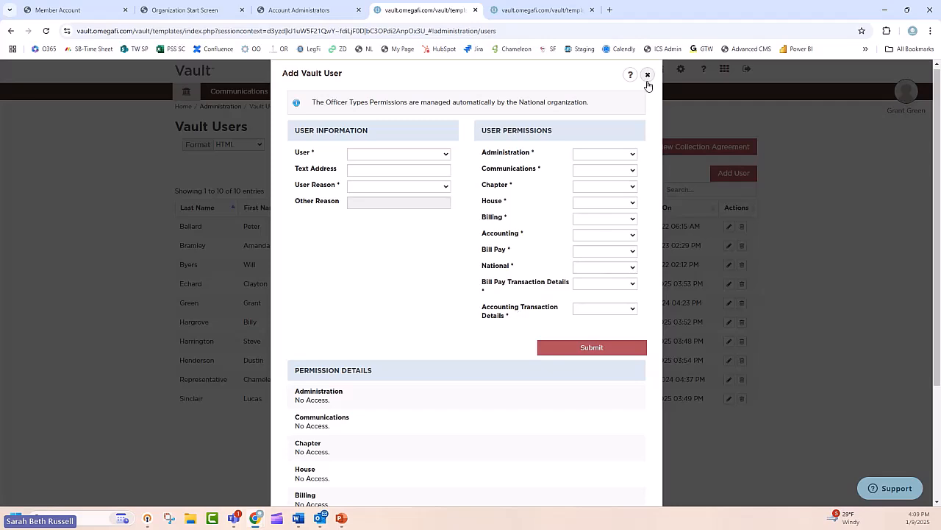
pyautogui.click(617, 205)
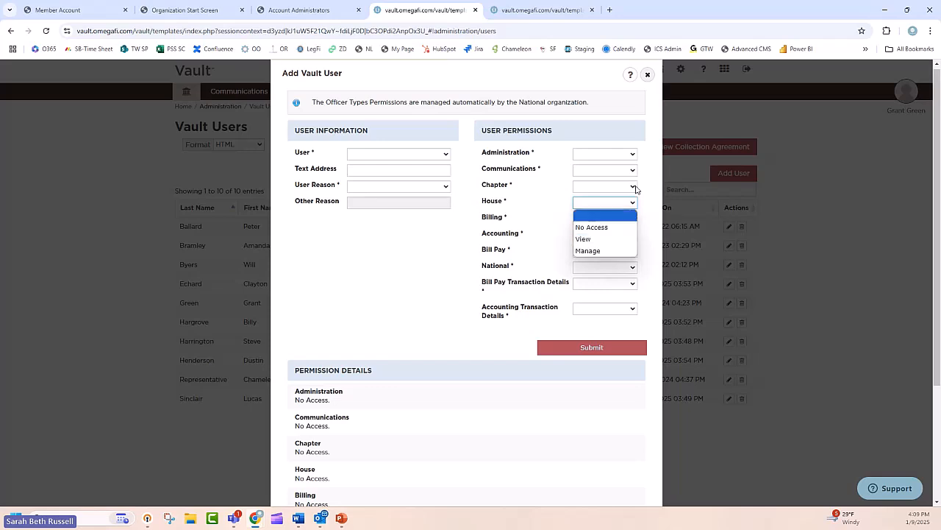
pyautogui.click(647, 75)
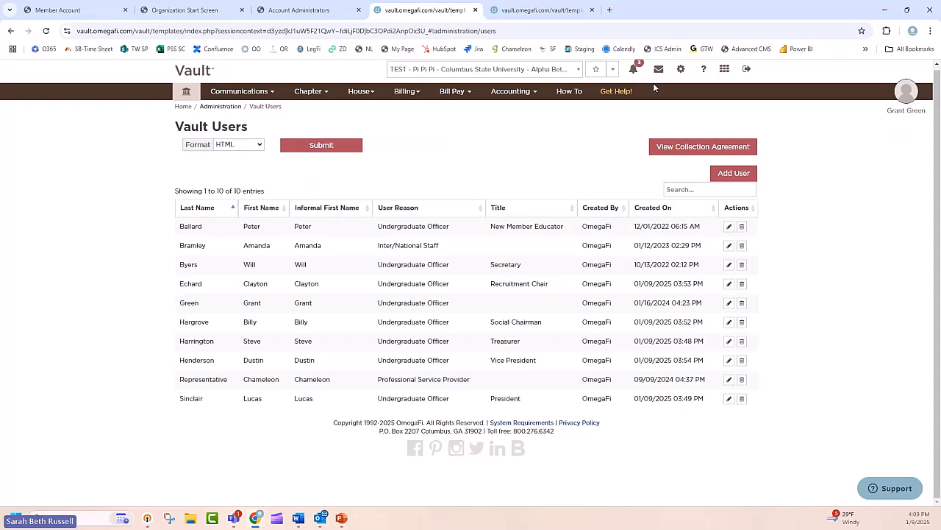
# Step: Close the administrator's Vault session and open the Billing Overview in the Treasurer's session
pyautogui.click(554, 16)
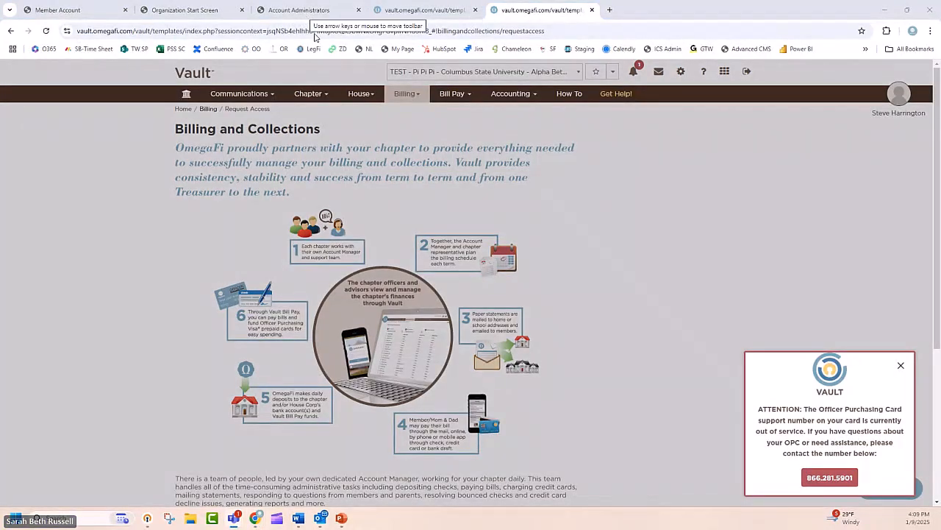
pyautogui.click(464, 13)
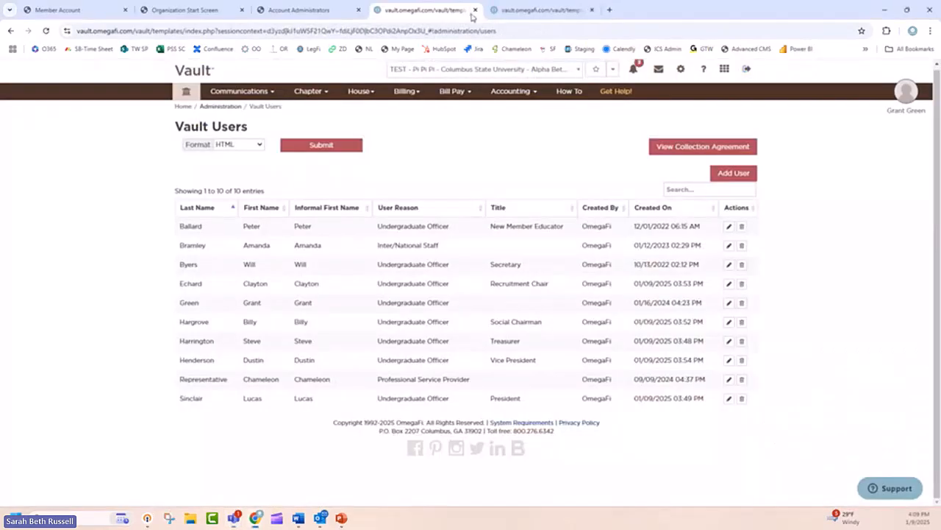
pyautogui.click(475, 10)
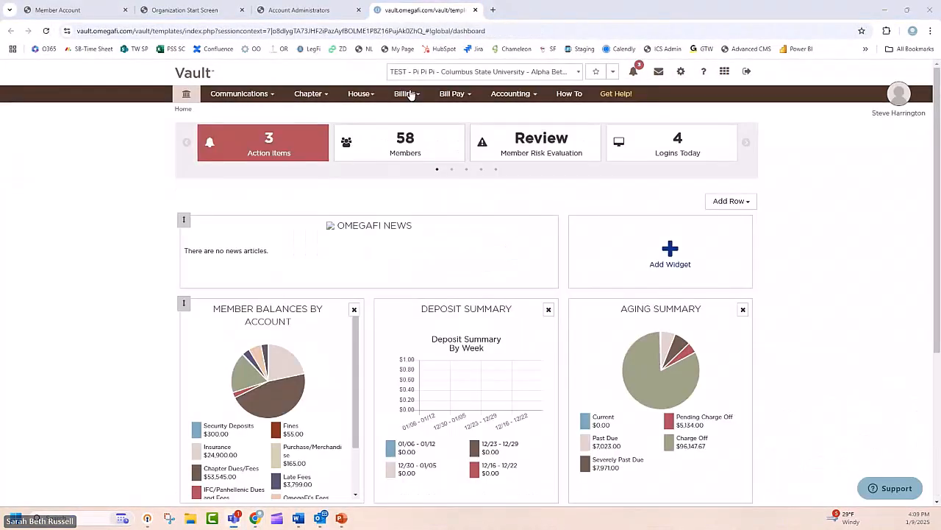
pyautogui.click(409, 95)
pyautogui.click(219, 221)
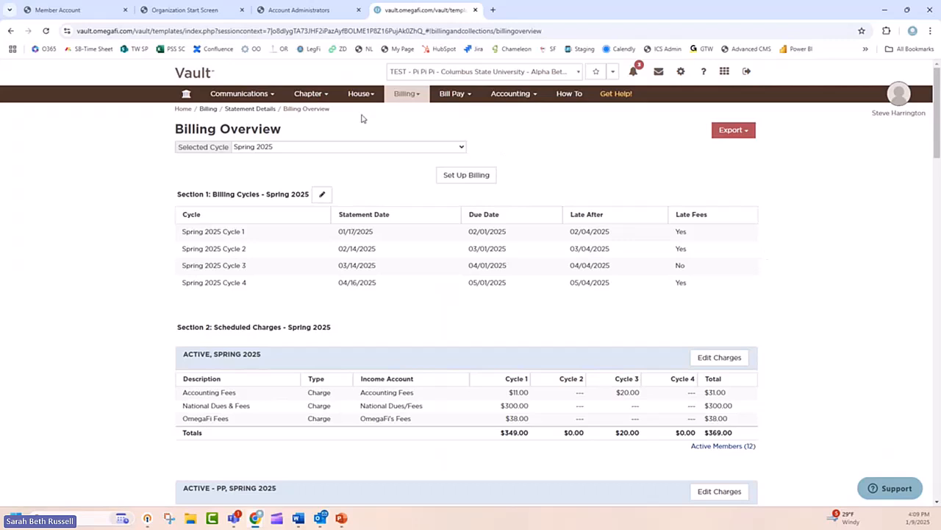
# Step: Open the chapter's undergraduate officers for editing
pyautogui.click(317, 96)
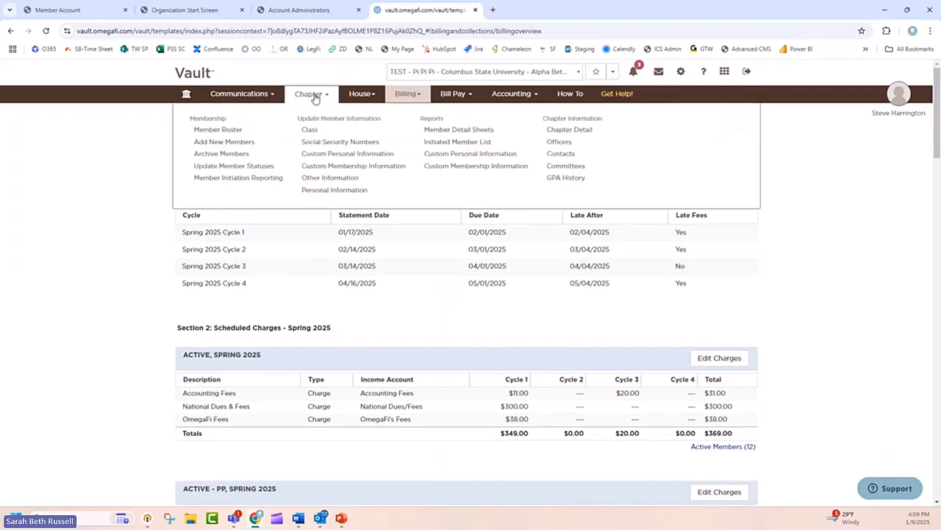
pyautogui.click(567, 145)
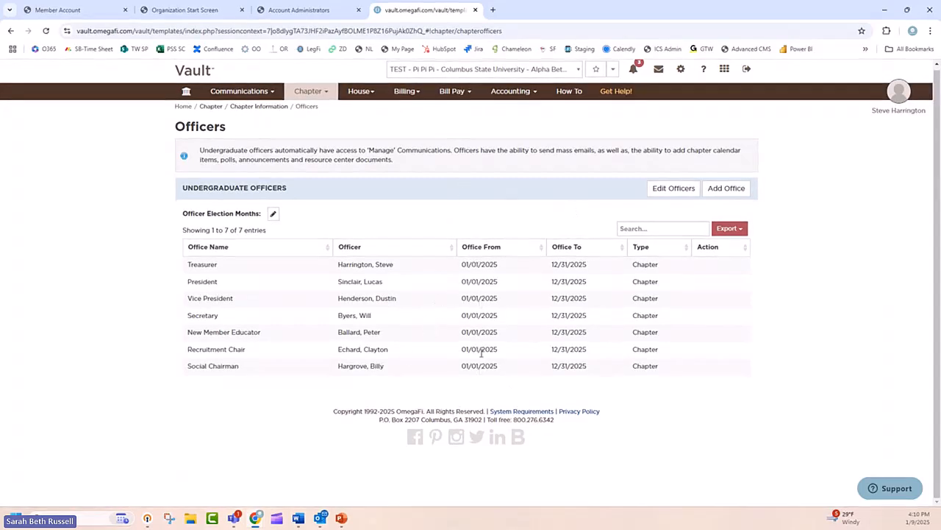
pyautogui.click(670, 191)
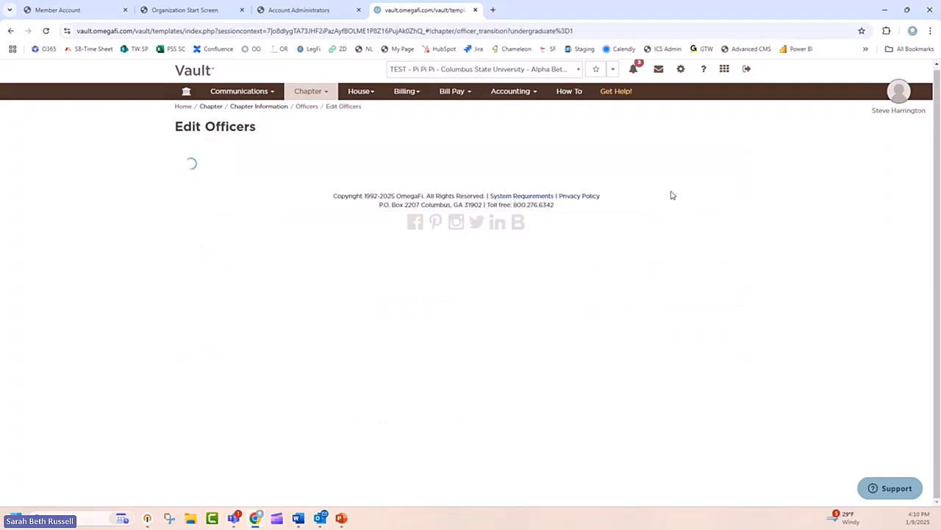
# Step: Examine the selectable new officers and the From and To date calendars for the Treasurer office without entering anything
pyautogui.click(285, 175)
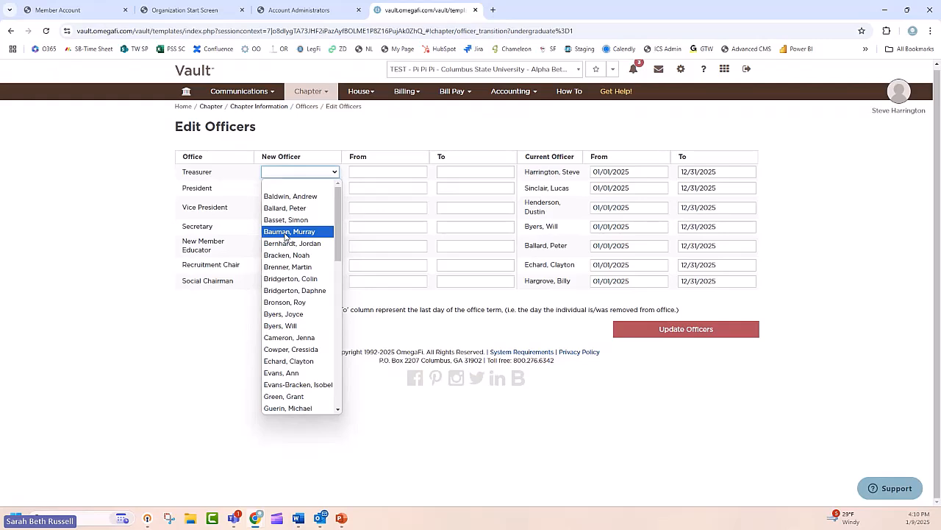
pyautogui.click(371, 170)
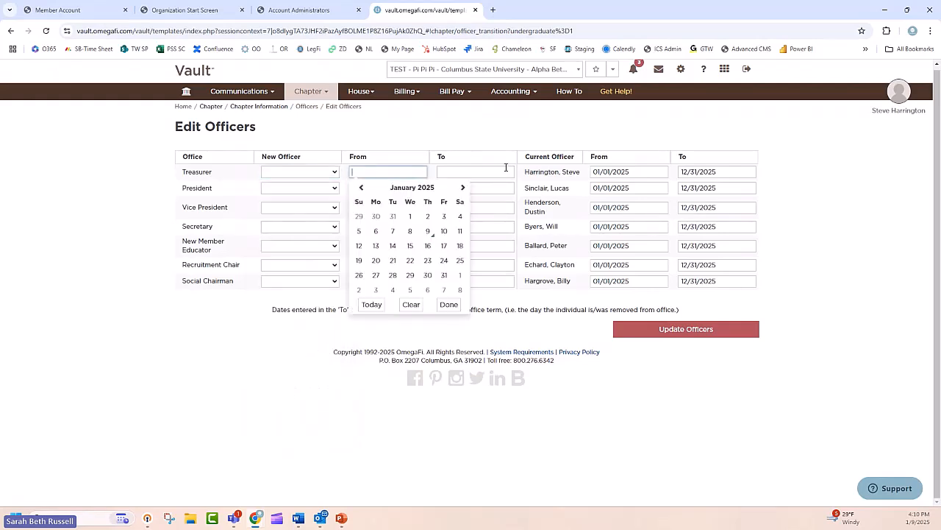
pyautogui.click(505, 172)
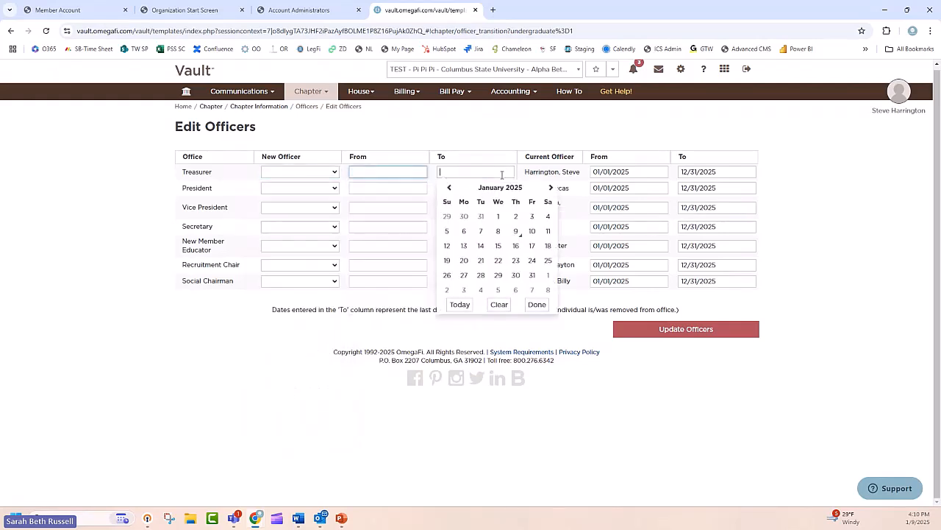
pyautogui.click(400, 173)
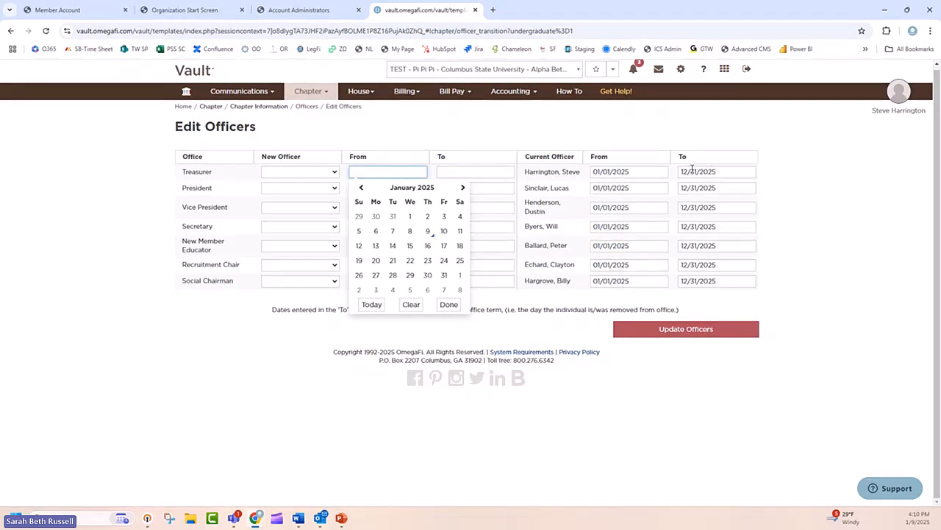
pyautogui.click(452, 170)
pyautogui.click(420, 171)
pyautogui.click(557, 338)
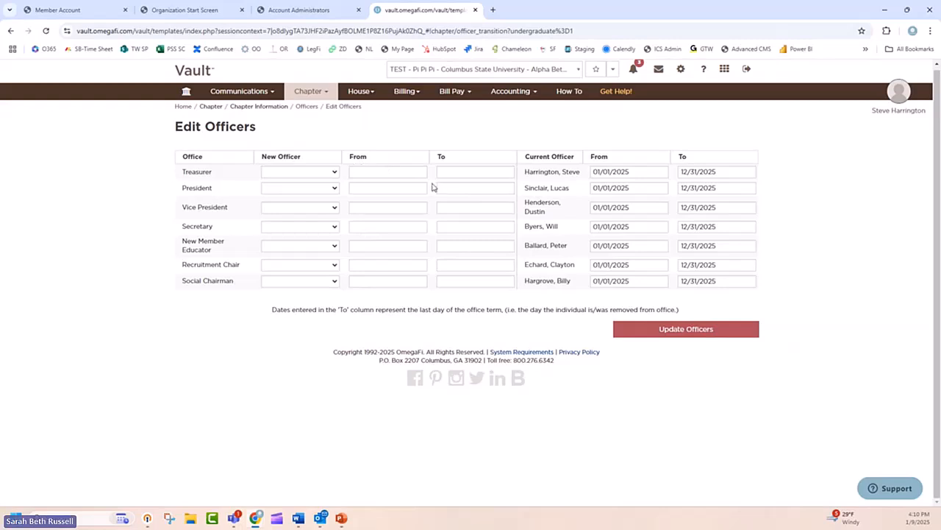
# Step: Open the billing Statement Contact Information and replace the contact name with the current Treasurer's full name
pyautogui.click(322, 94)
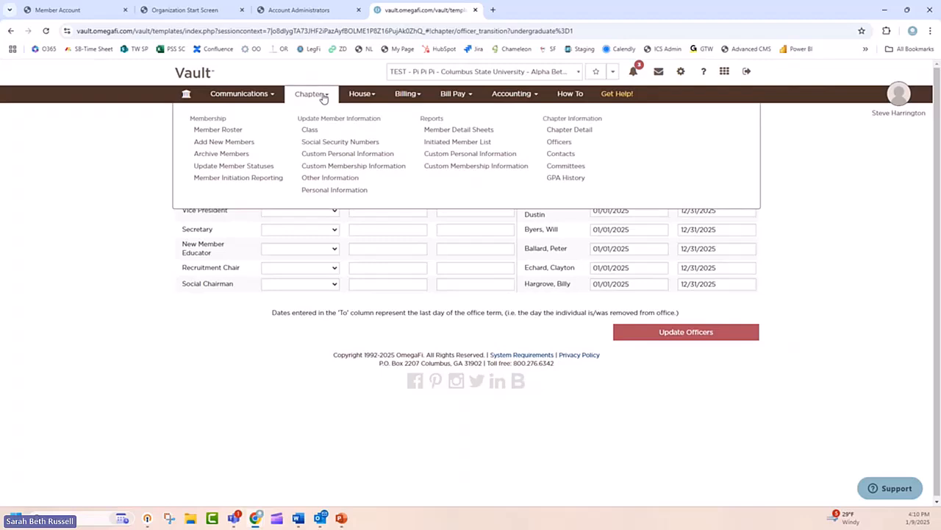
pyautogui.click(413, 94)
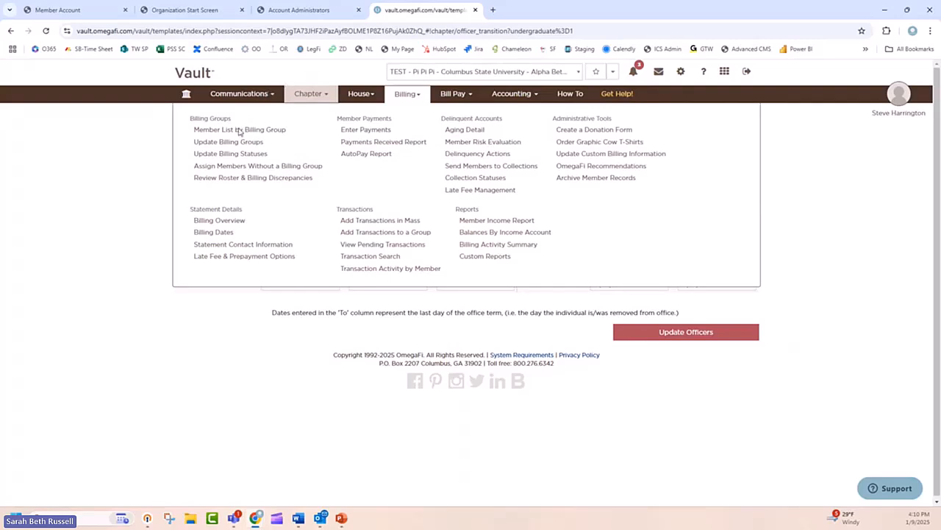
pyautogui.click(241, 246)
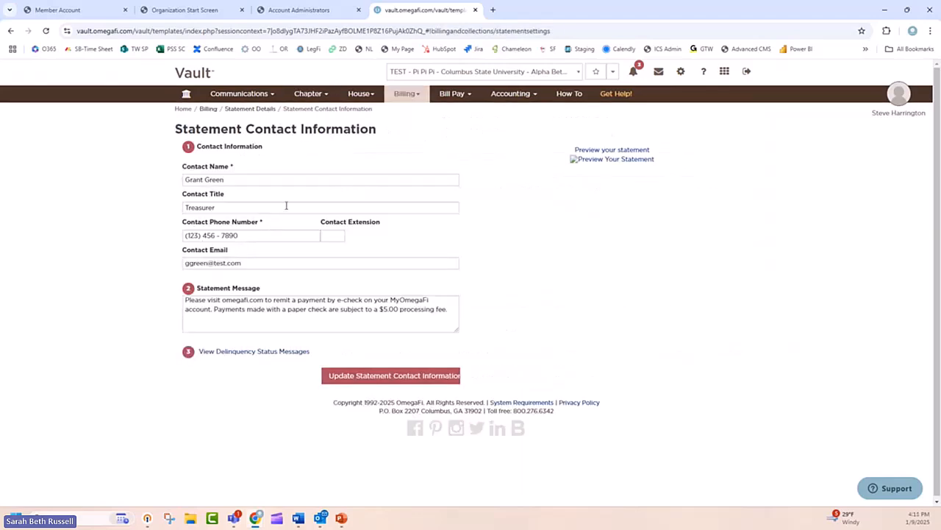
pyautogui.doubleClick(286, 180)
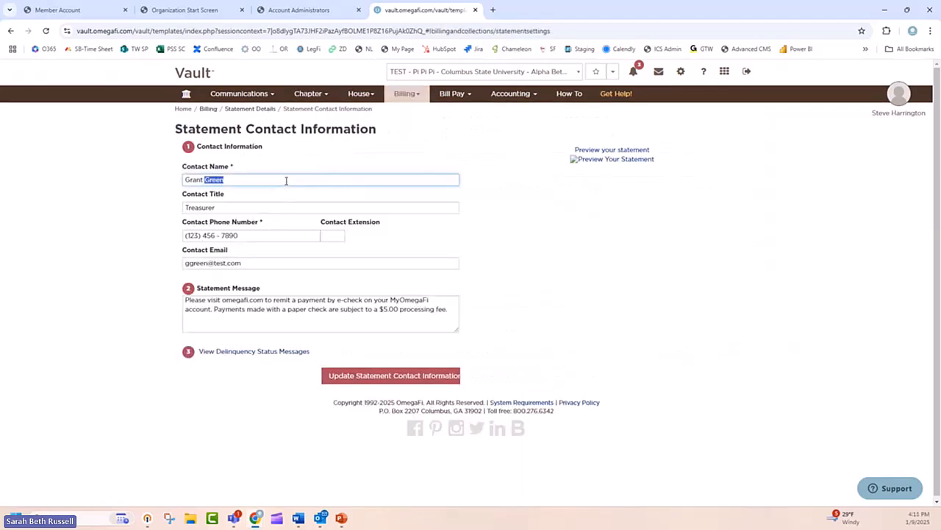
pyautogui.tripleClick(287, 180)
pyautogui.write('Steve Harrington')
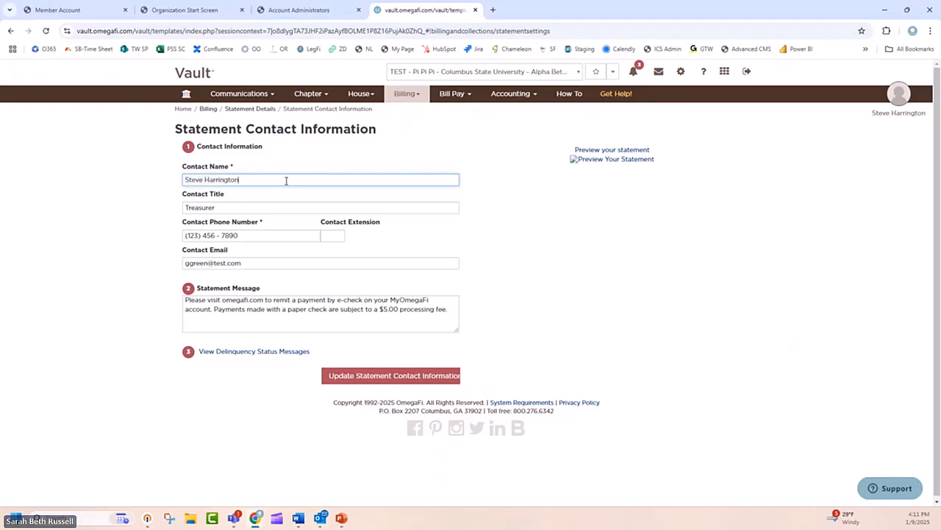
pyautogui.click(264, 206)
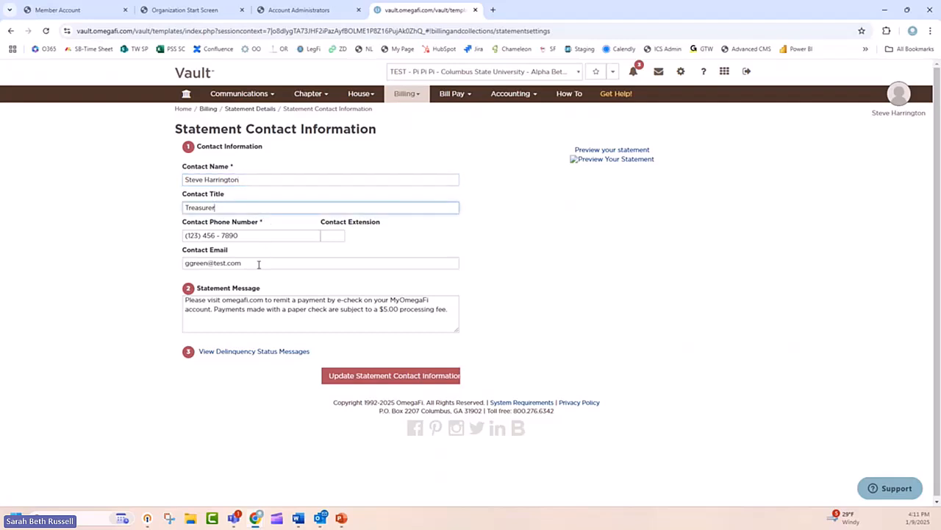
pyautogui.moveTo(208, 263); pyautogui.dragTo(168, 256)
pyautogui.write('sharrington')
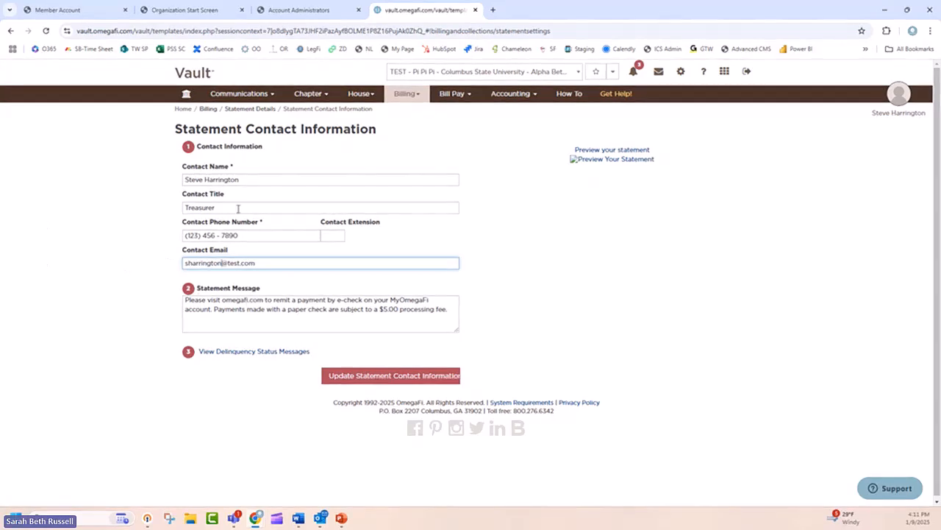
# Step: Check the contact fields and statement message, and save the updated statement contact information
pyautogui.click(261, 234)
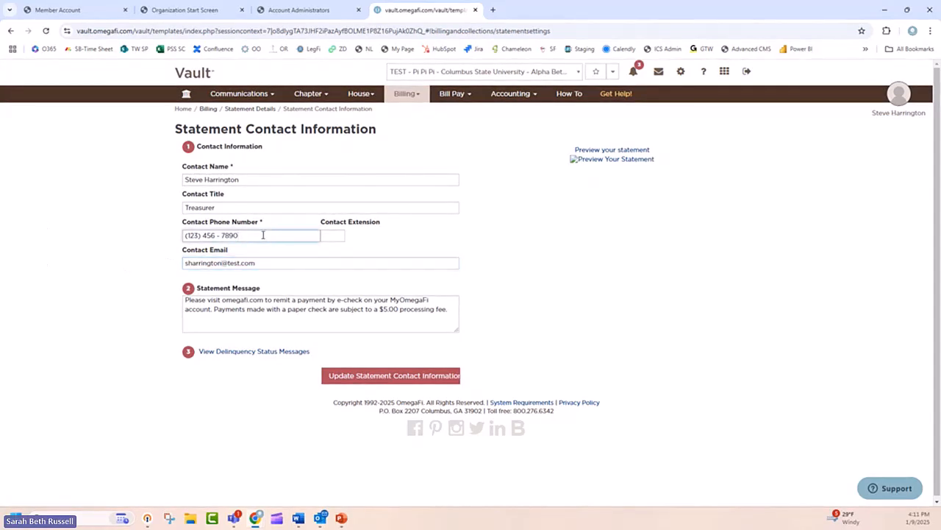
pyautogui.click(207, 297)
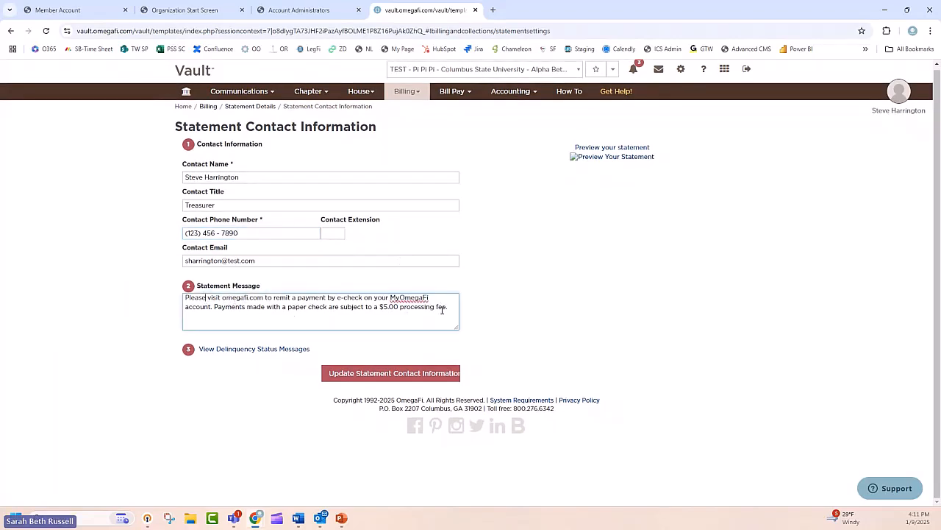
pyautogui.click(296, 177)
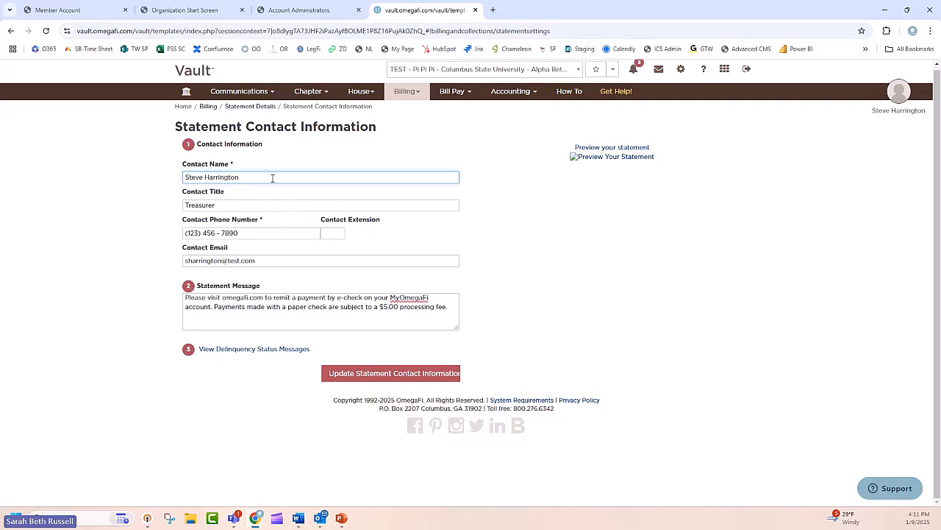
pyautogui.click(271, 204)
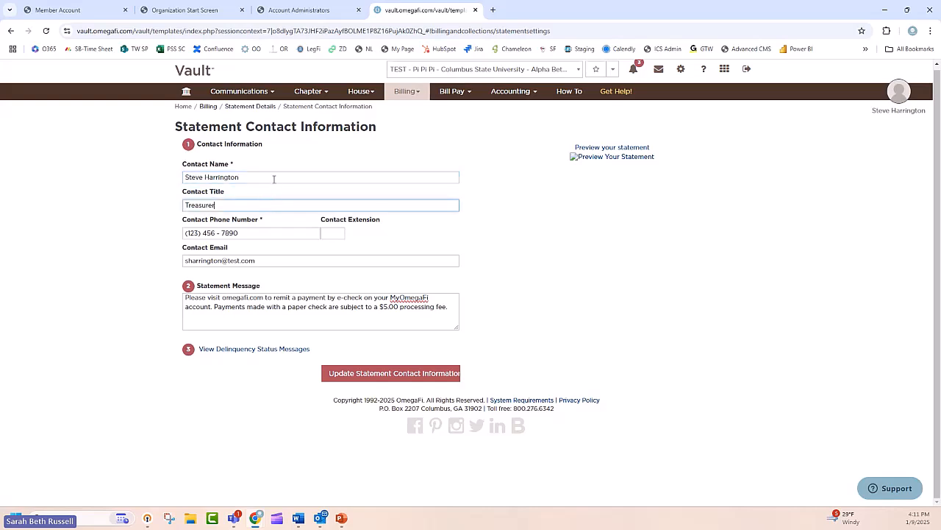
pyautogui.click(622, 223)
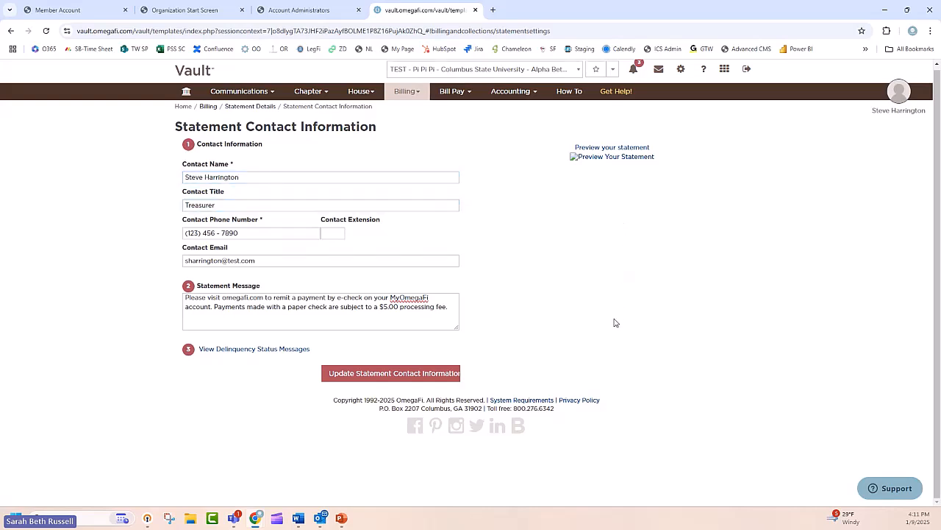
pyautogui.click(406, 376)
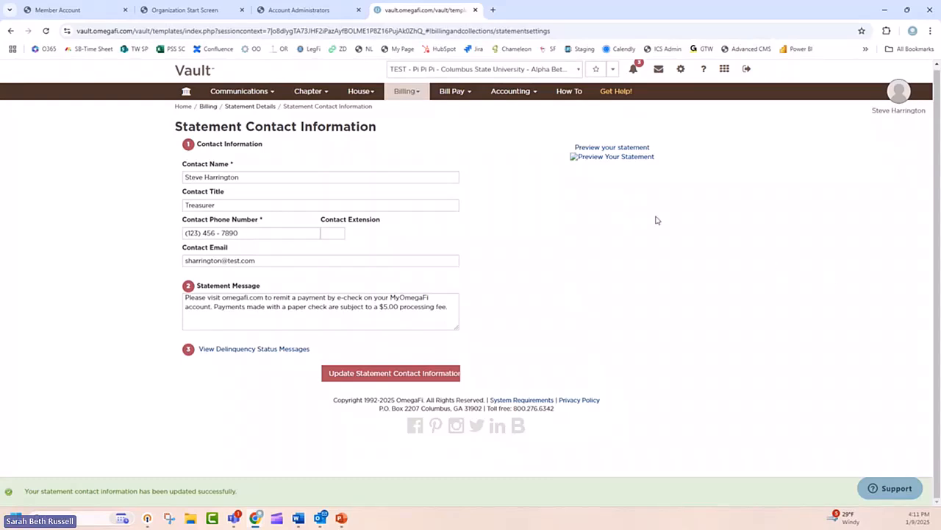
# Step: Open the Bill Pay registers in the Treasurer's session
pyautogui.click(453, 98)
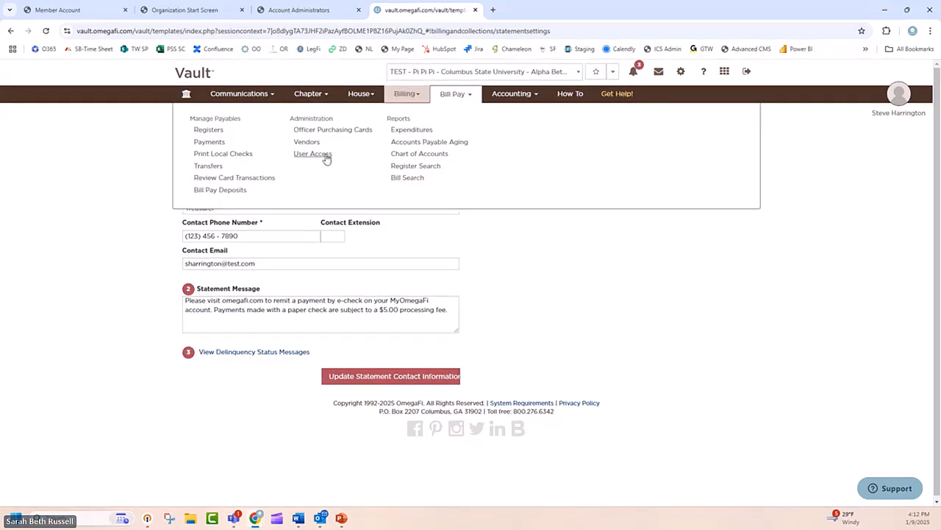
pyautogui.click(209, 130)
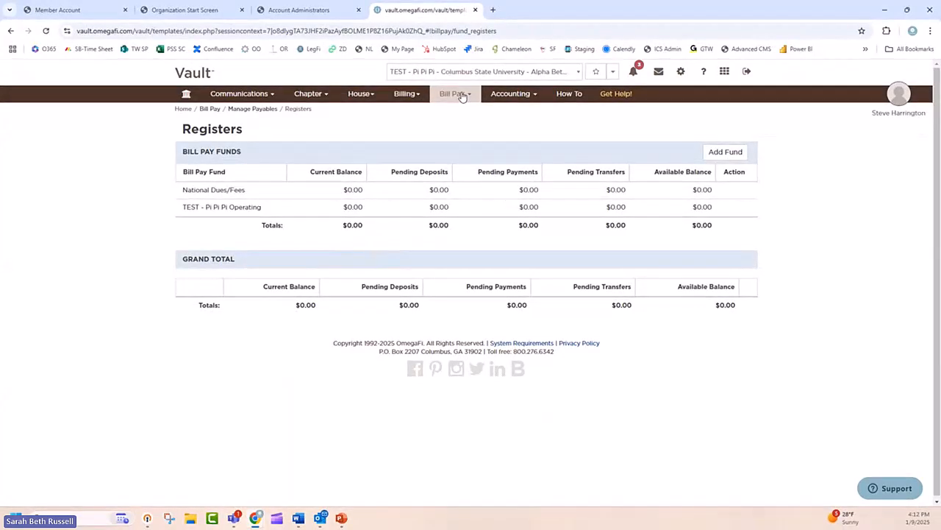
# Step: Return to the Account Administrators page, dismiss the open login dialog, and log in to Vault as the former Treasurer
pyautogui.click(327, 11)
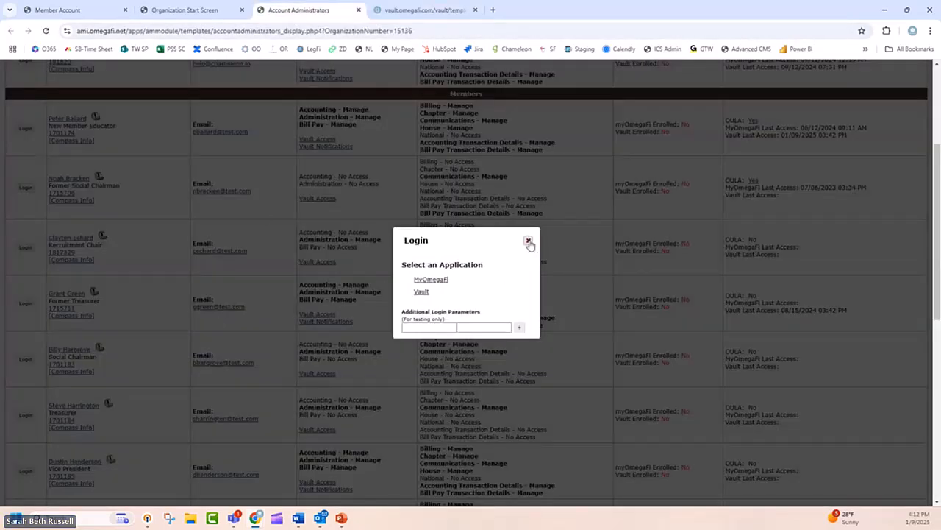
pyautogui.click(529, 240)
pyautogui.click(25, 303)
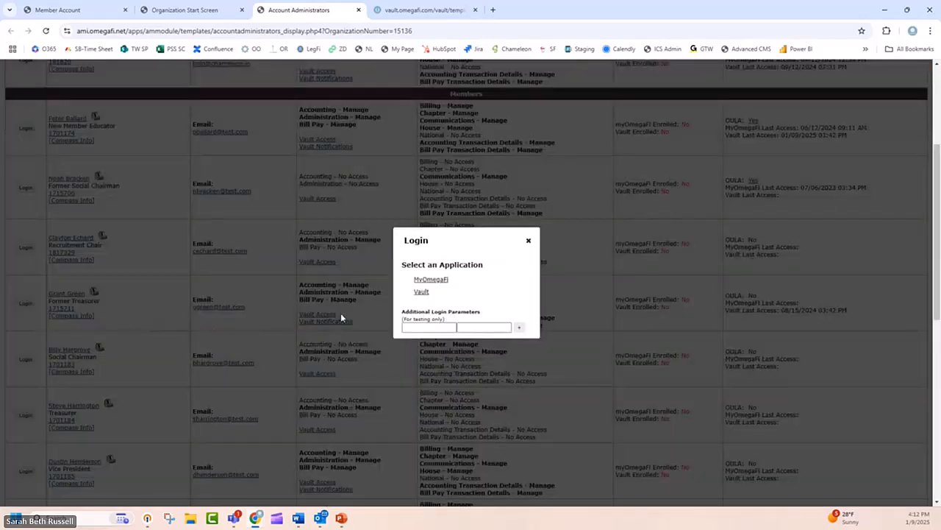
pyautogui.click(420, 292)
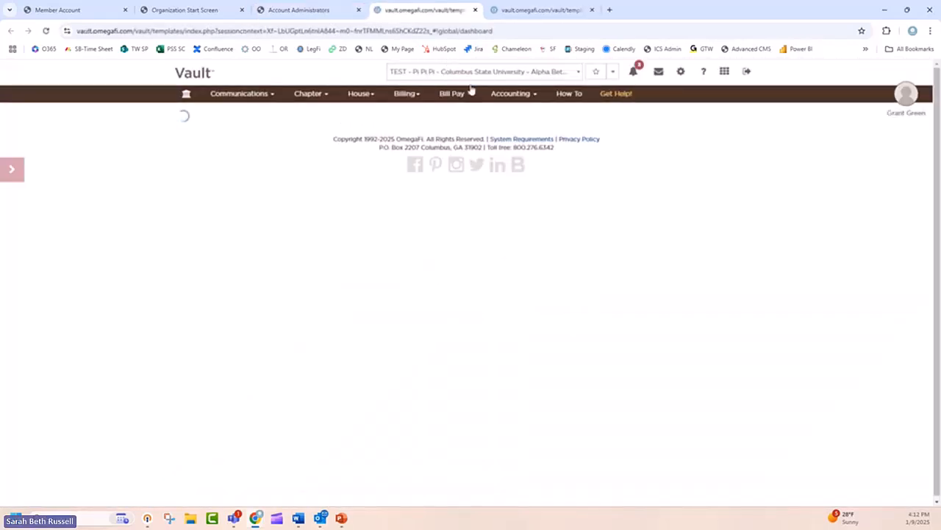
# Step: Open the Bill Pay User Access page and display the current Treasurer's user permissions
pyautogui.click(469, 100)
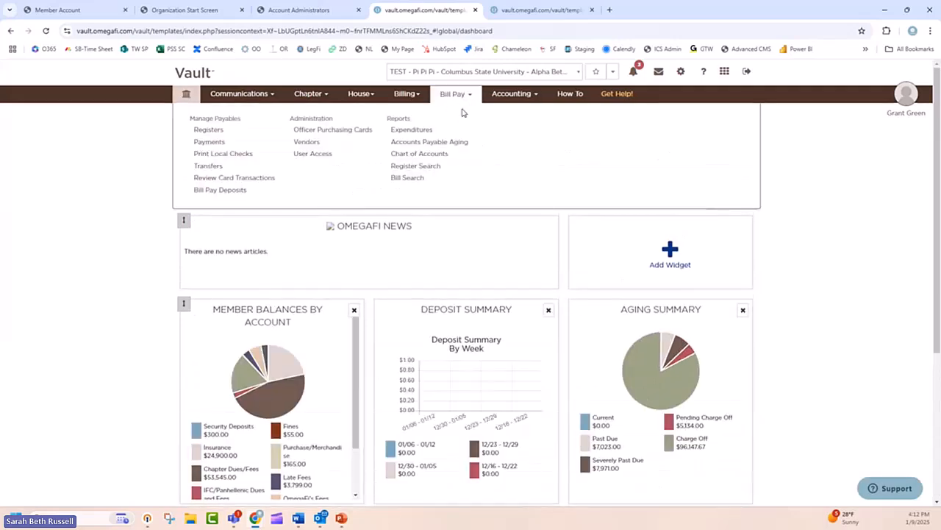
pyautogui.click(316, 154)
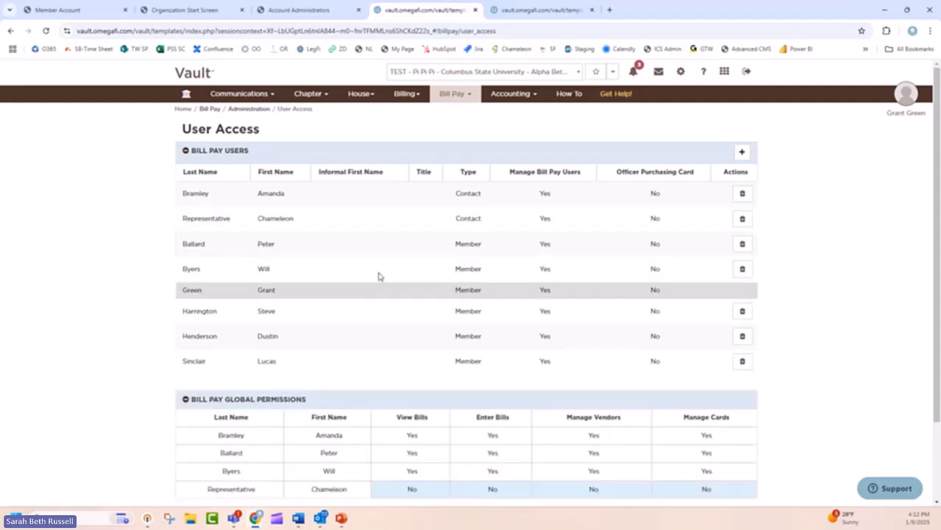
pyautogui.scroll(-1, 644, 333)
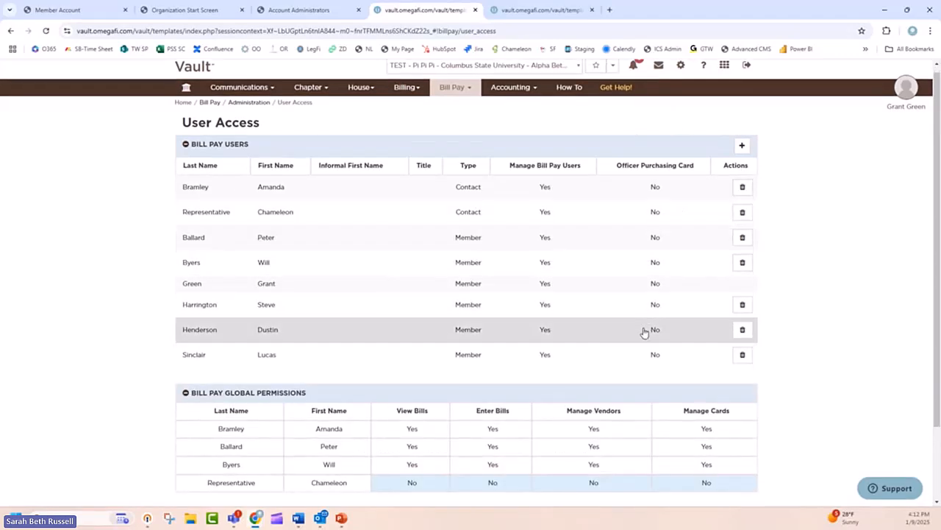
pyautogui.scroll(-1, 643, 331)
pyautogui.click(397, 265)
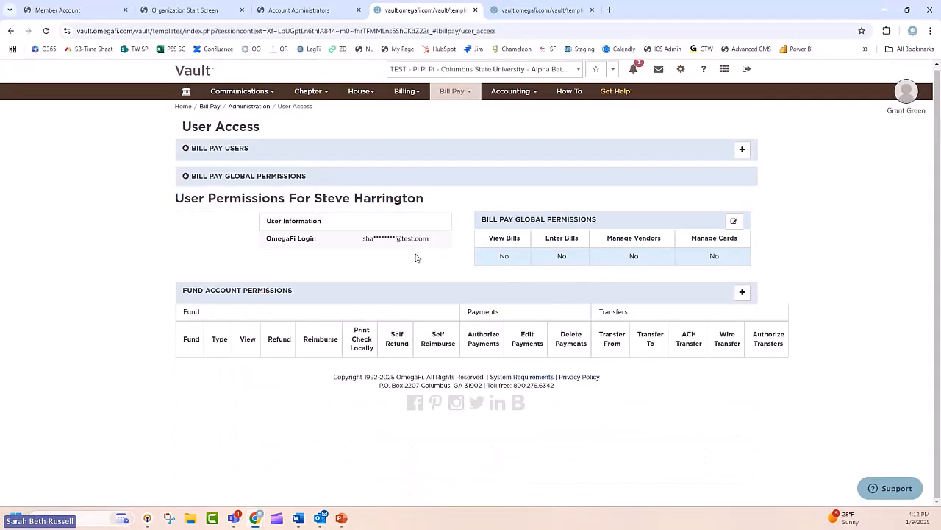
# Step: Expand the Bill Pay users list and examine it together with the Treasurer's global and fund account permissions
pyautogui.click(276, 153)
pyautogui.scroll(-1, 276, 153)
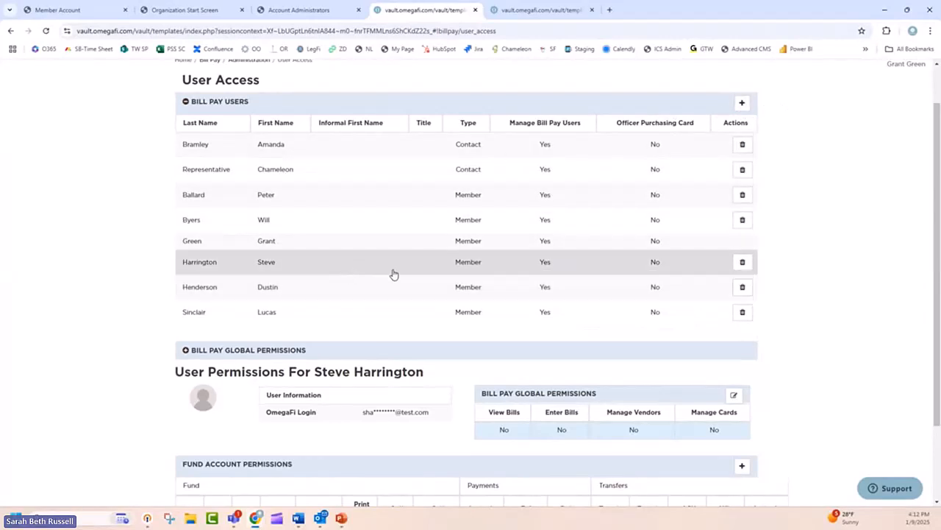
pyautogui.scroll(-1, 304, 418)
pyautogui.scroll(1, 305, 418)
pyautogui.scroll(-1, 368, 397)
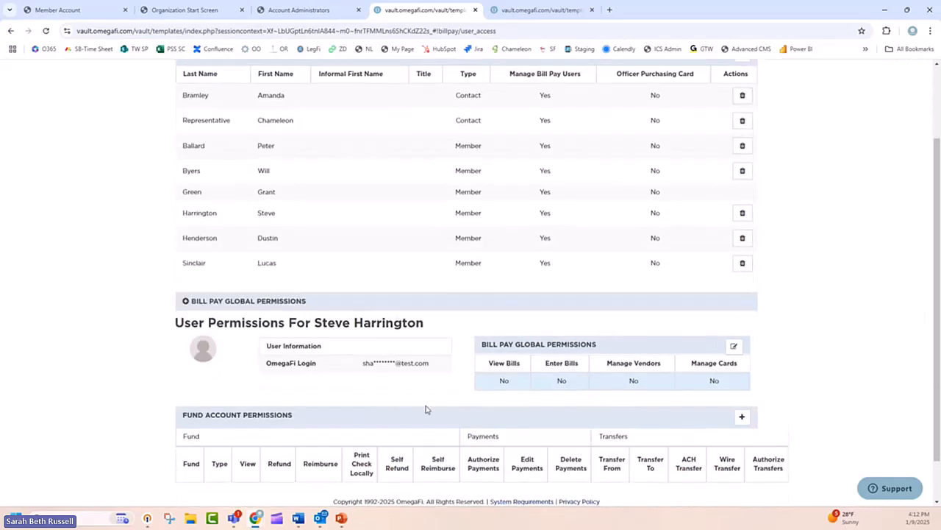
pyautogui.scroll(1, 748, 308)
pyautogui.scroll(2, 748, 308)
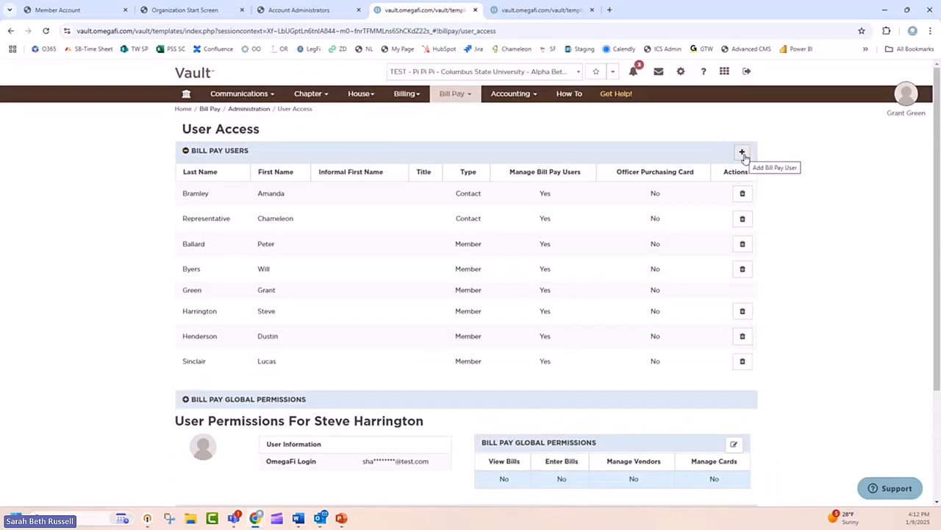
pyautogui.scroll(-4, 531, 312)
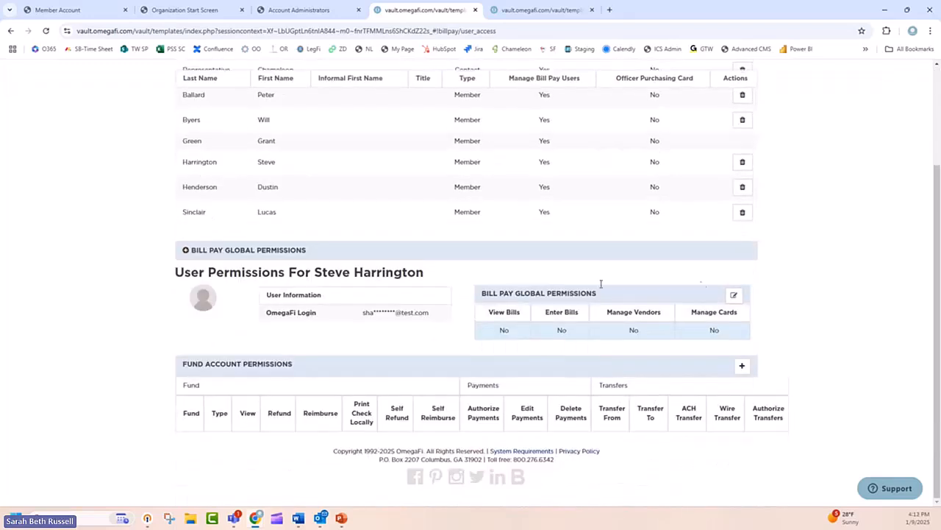
# Step: Grant the current Treasurer all Bill Pay global permissions and submit the change
pyautogui.click(734, 296)
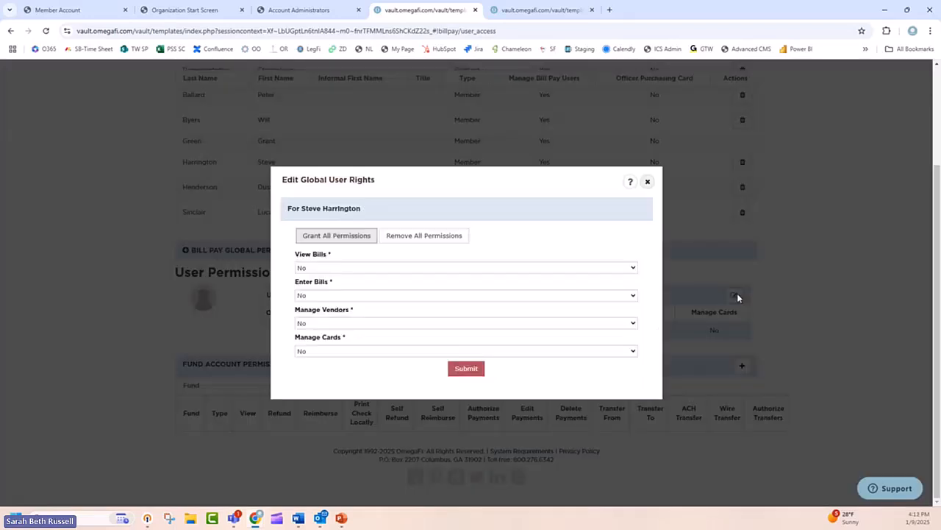
pyautogui.click(347, 244)
pyautogui.click(467, 370)
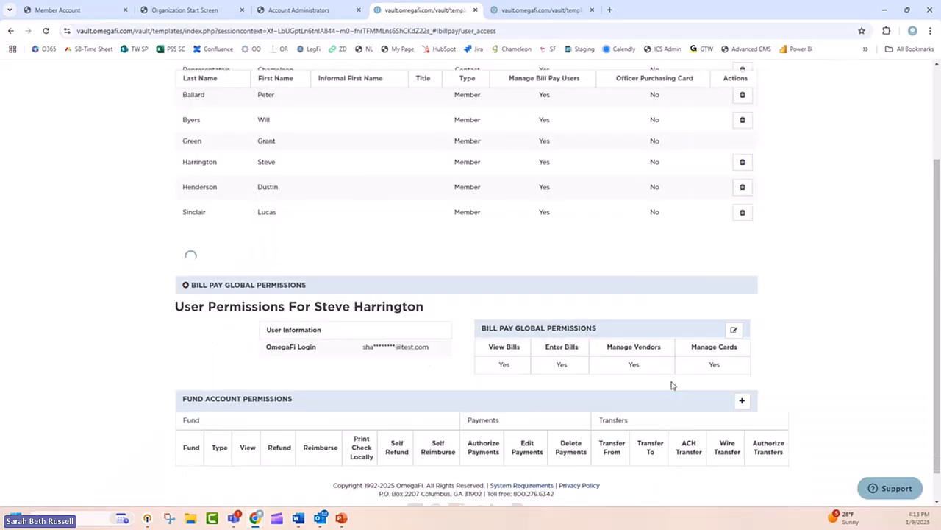
# Step: Add fund user rights for the Treasurer on the National Dues/Fees fund with all permissions granted
pyautogui.scroll(-2, 670, 375)
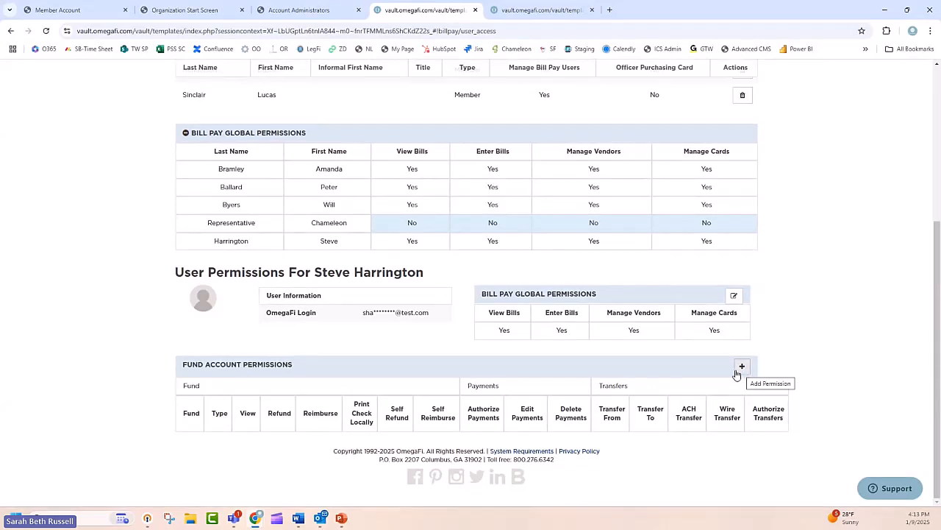
pyautogui.click(742, 368)
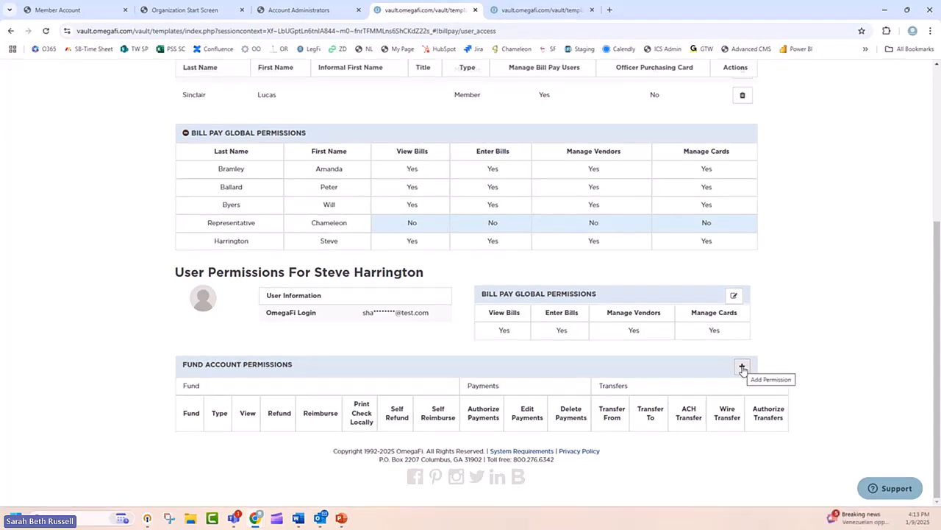
pyautogui.click(742, 367)
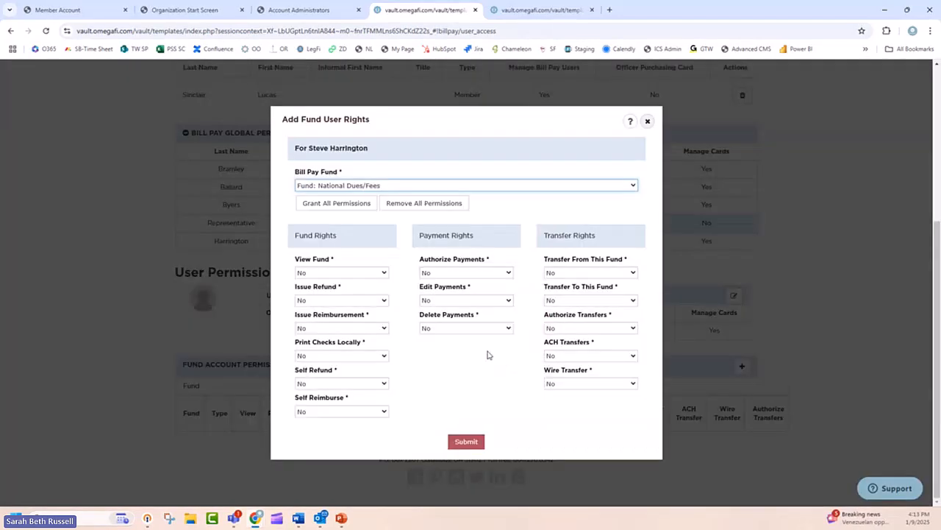
pyautogui.click(327, 203)
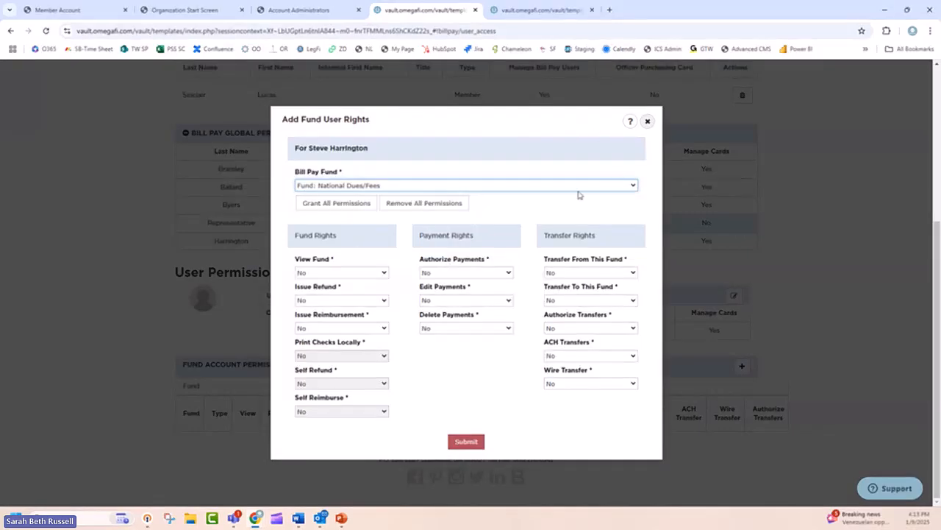
pyautogui.click(371, 207)
pyautogui.click(471, 442)
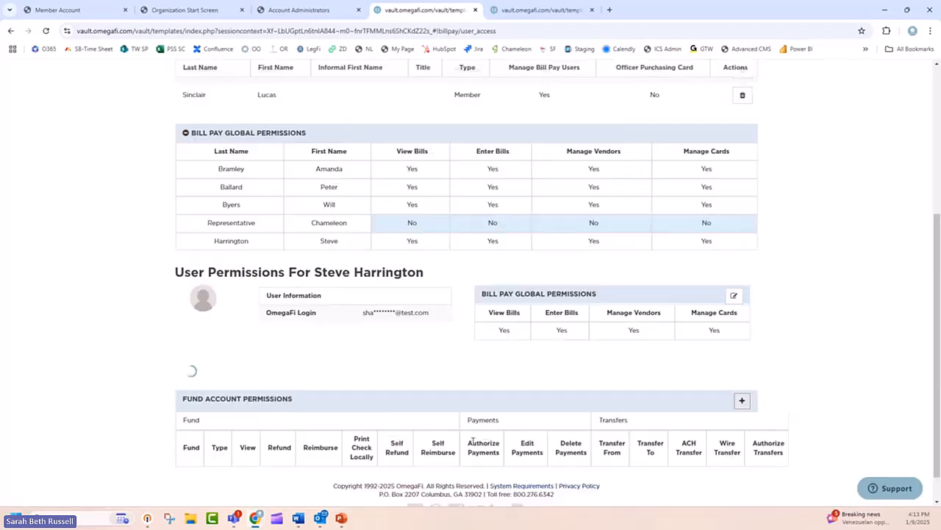
# Step: Grant the Treasurer all permissions on the TEST - Pi Pi Pi Operating fund, and check for further funds to grant
pyautogui.click(743, 367)
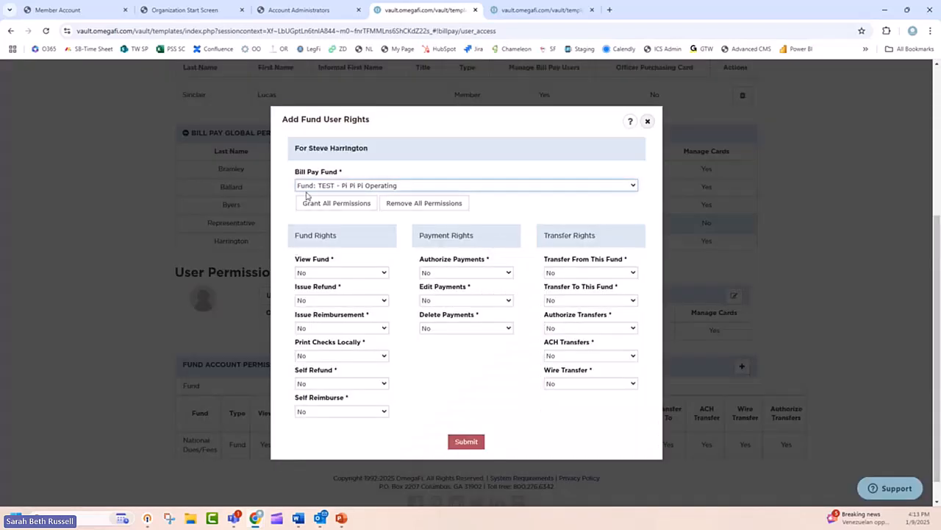
pyautogui.click(467, 443)
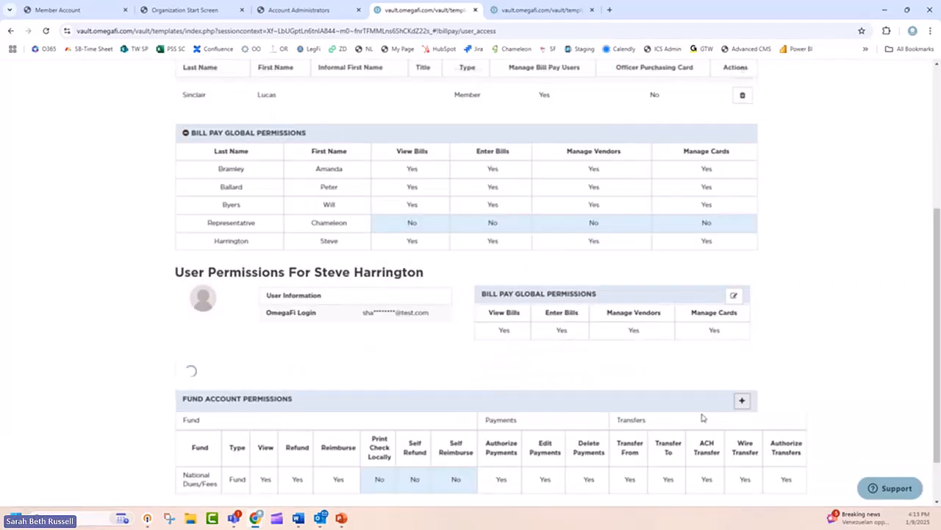
pyautogui.scroll(-1, 732, 335)
pyautogui.click(739, 336)
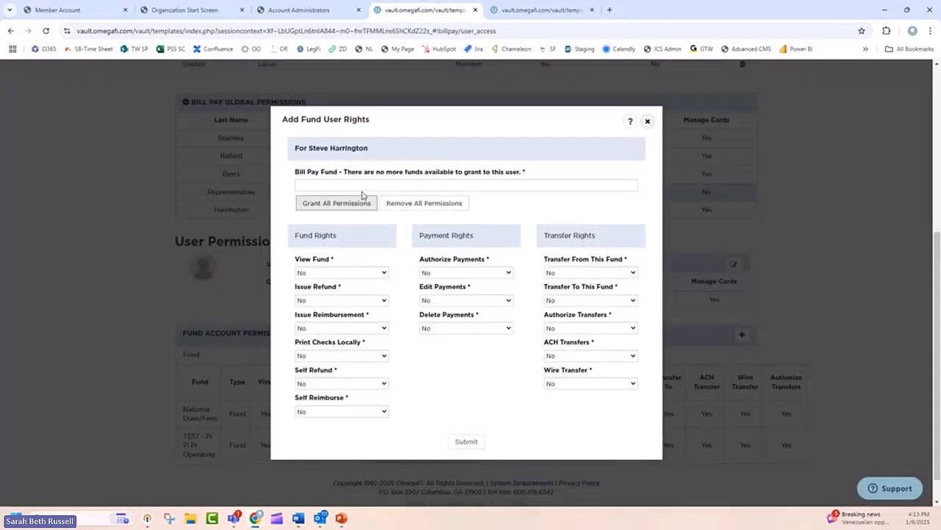
pyautogui.click(650, 121)
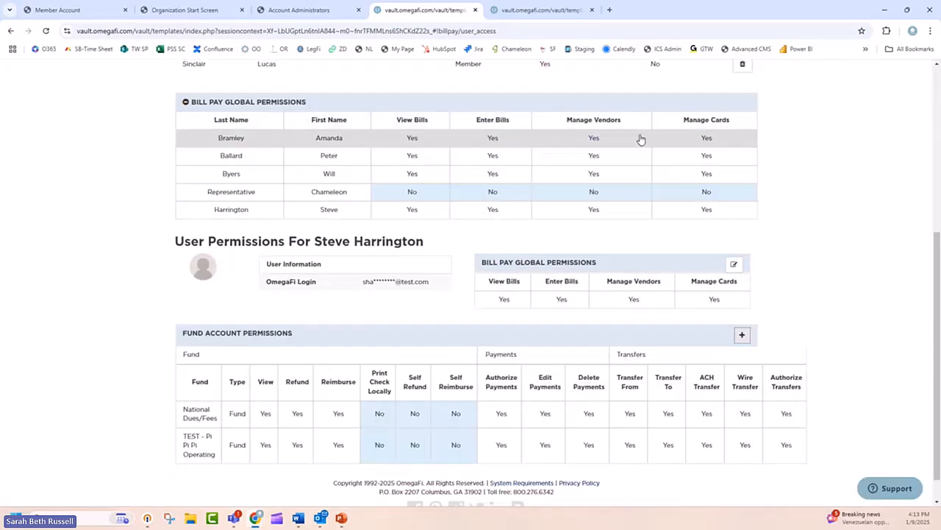
# Step: Close the open Vault sessions, dismiss the leftover login dialog on Account Administrators, and log in to Vault as the current Treasurer
pyautogui.scroll(-1, 414, 436)
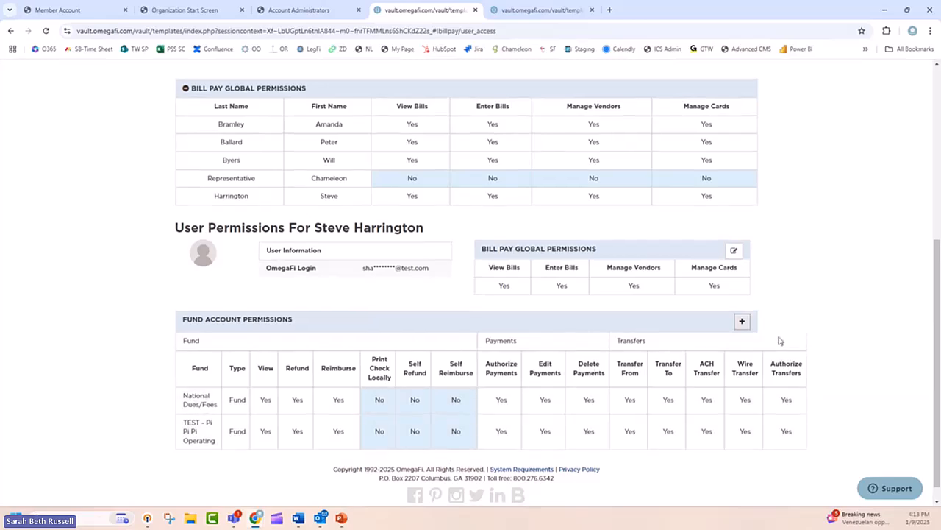
pyautogui.scroll(1, 778, 340)
pyautogui.scroll(3, 778, 340)
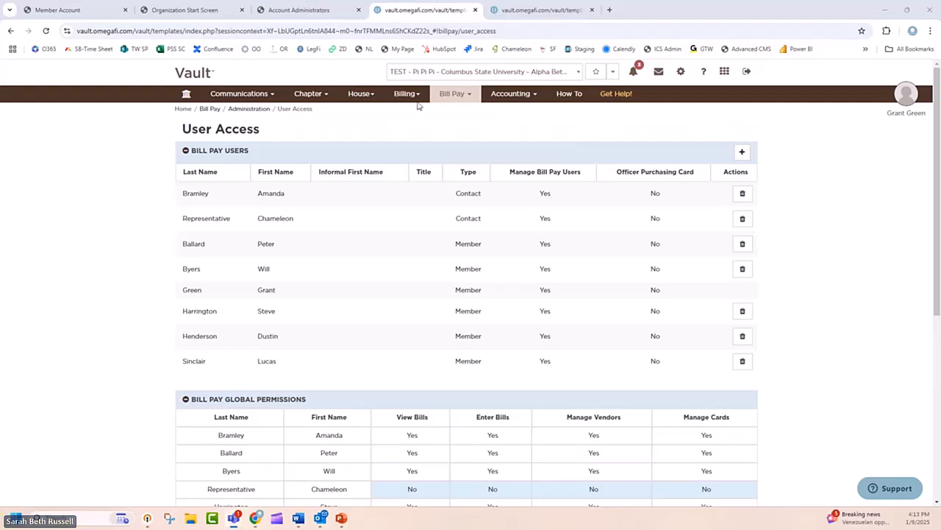
pyautogui.click(475, 10)
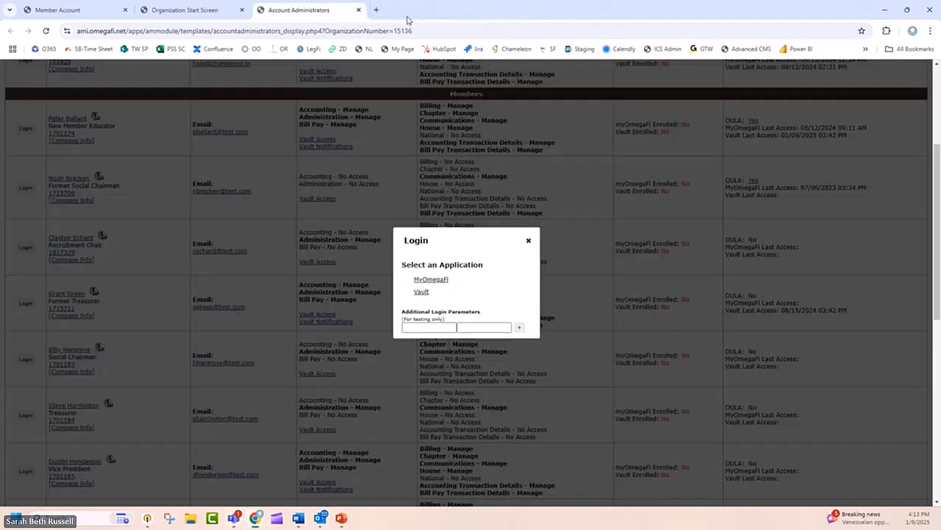
pyautogui.click(528, 241)
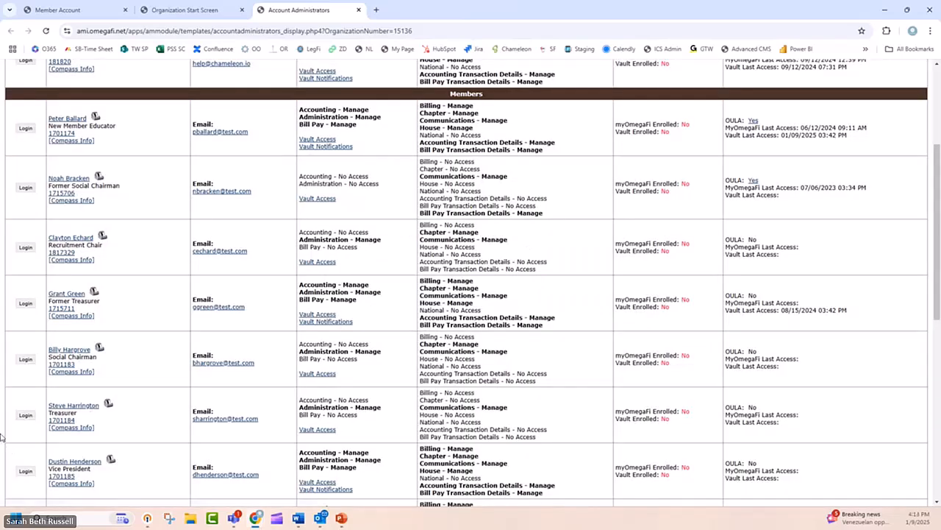
pyautogui.click(22, 416)
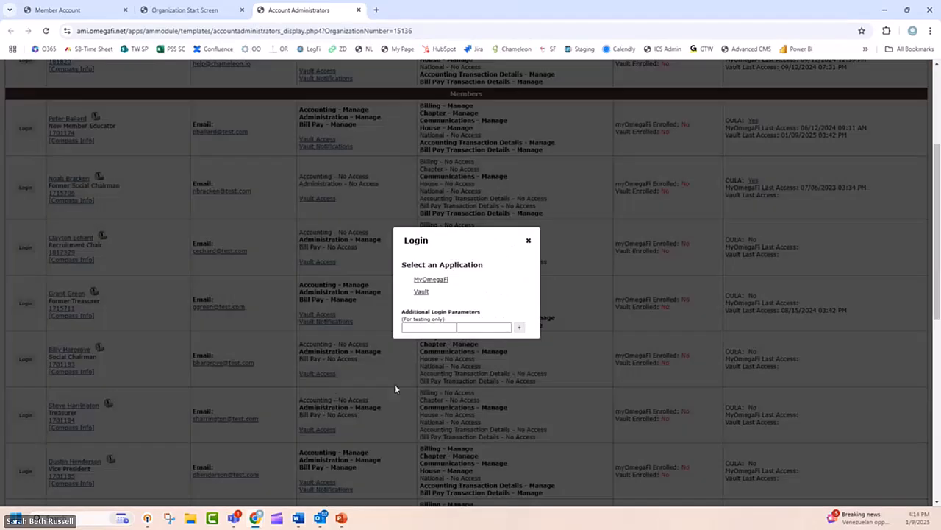
pyautogui.click(424, 293)
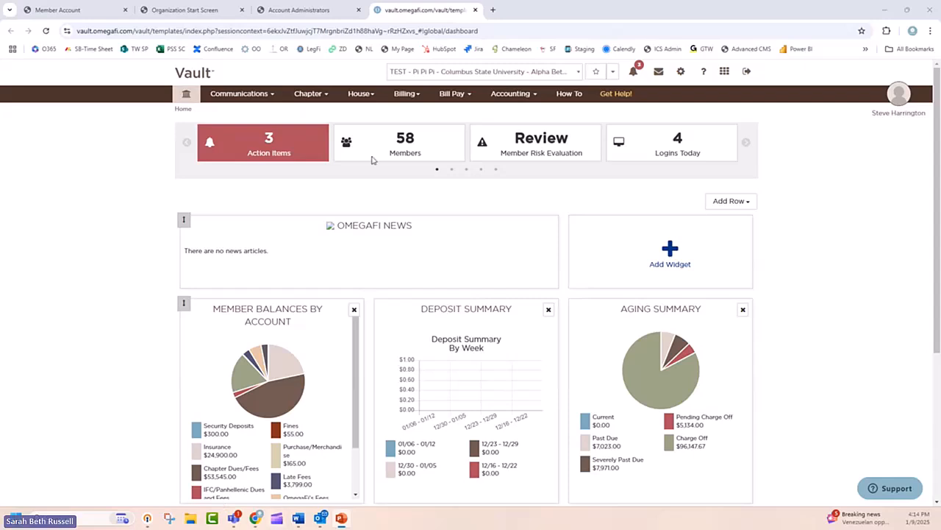
# Step: Open the chapter's Member Roster and look through the active records
pyautogui.click(311, 98)
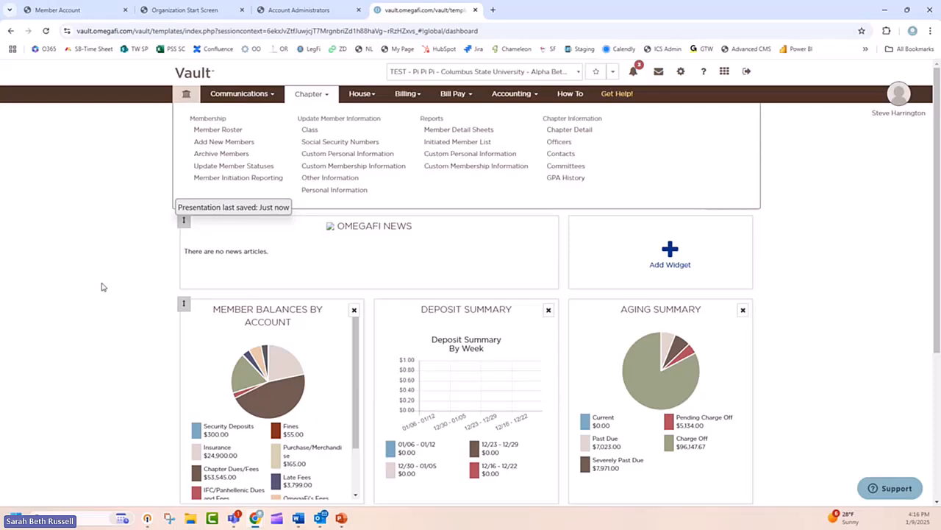
pyautogui.click(238, 131)
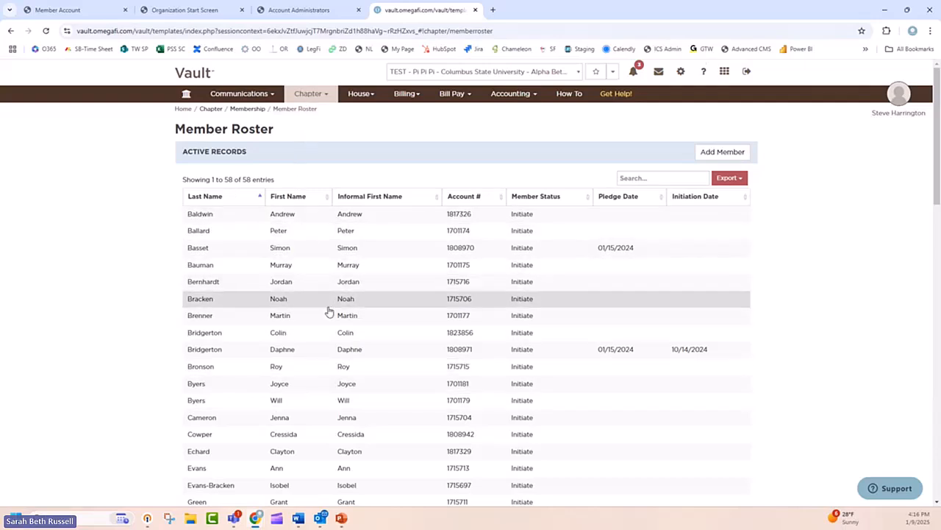
pyautogui.scroll(-2, 328, 311)
pyautogui.scroll(2, 328, 311)
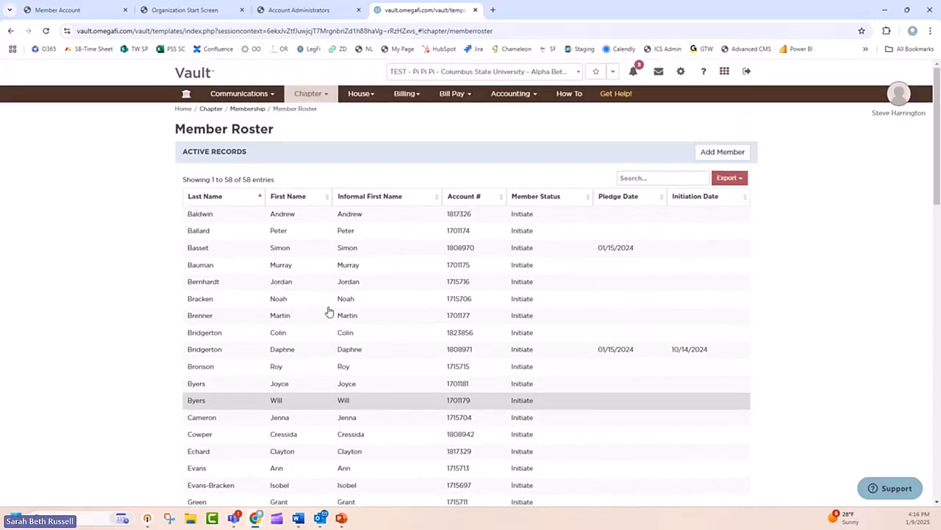
# Step: Open the Update Member Statuses page and filter the members by Initiate
pyautogui.click(307, 94)
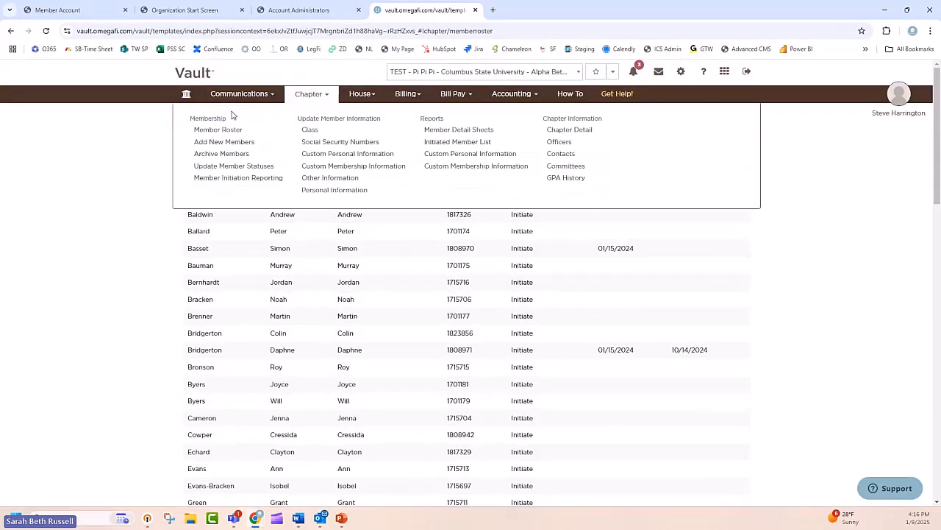
pyautogui.click(233, 166)
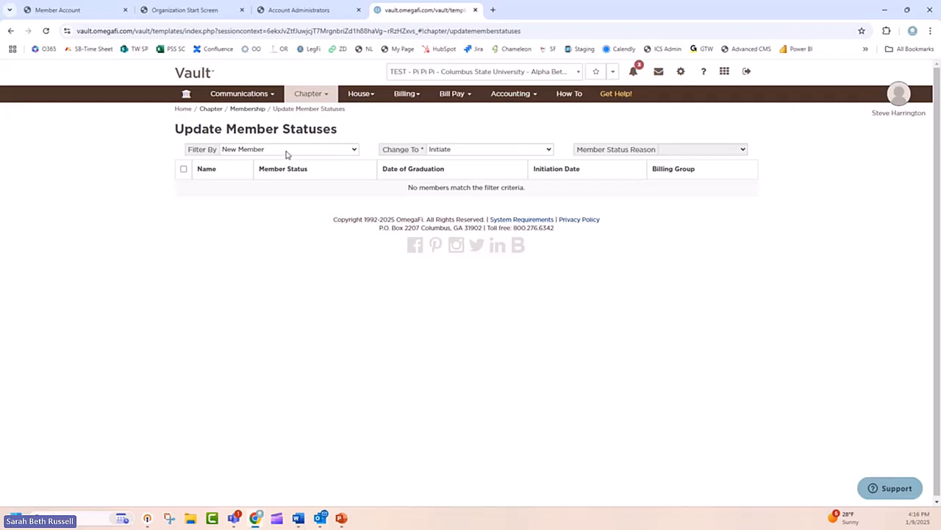
pyautogui.click(286, 153)
pyautogui.click(288, 170)
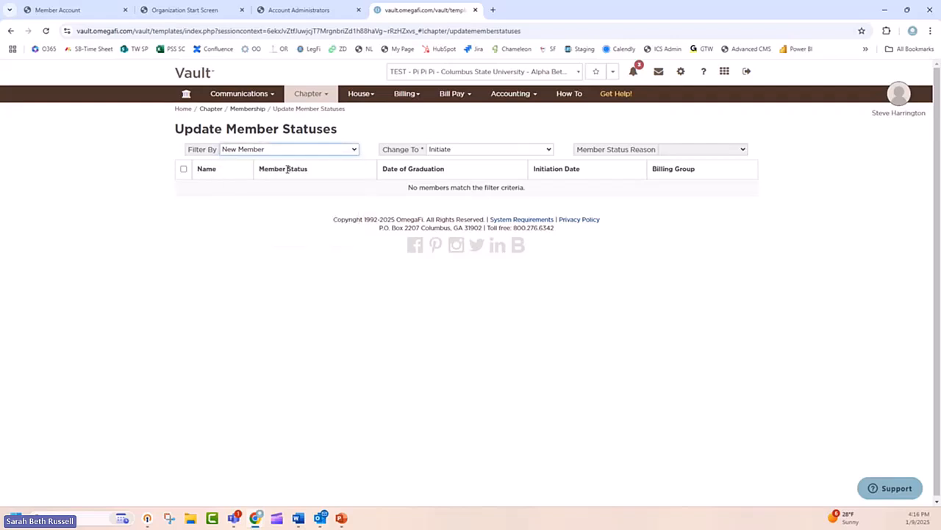
pyautogui.scroll(-4, 295, 206)
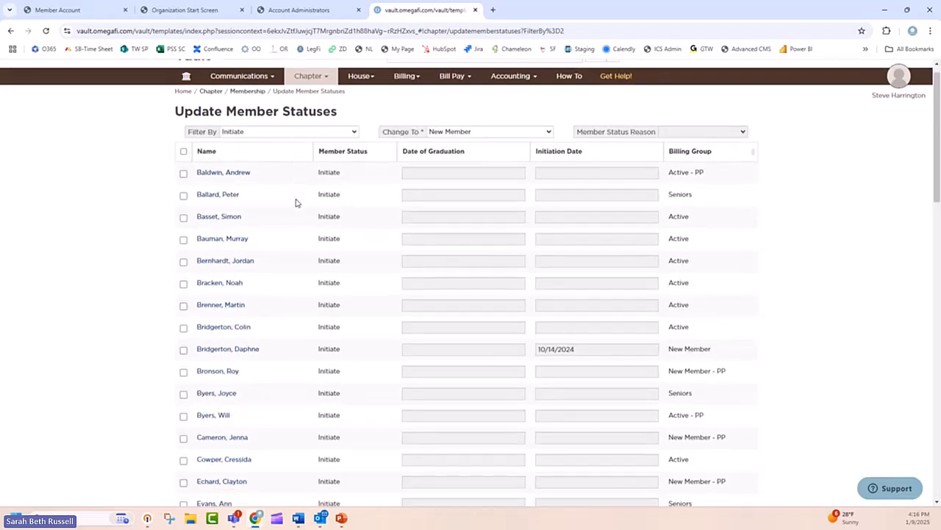
pyautogui.scroll(4, 296, 207)
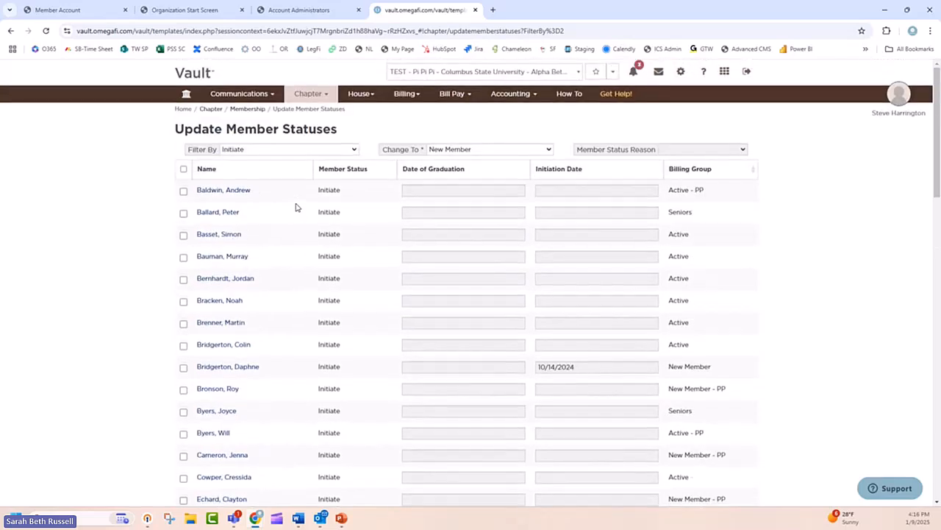
# Step: Select the last two members whose surnames start with H and set the status to change to as Alumnus
pyautogui.scroll(-6, 296, 206)
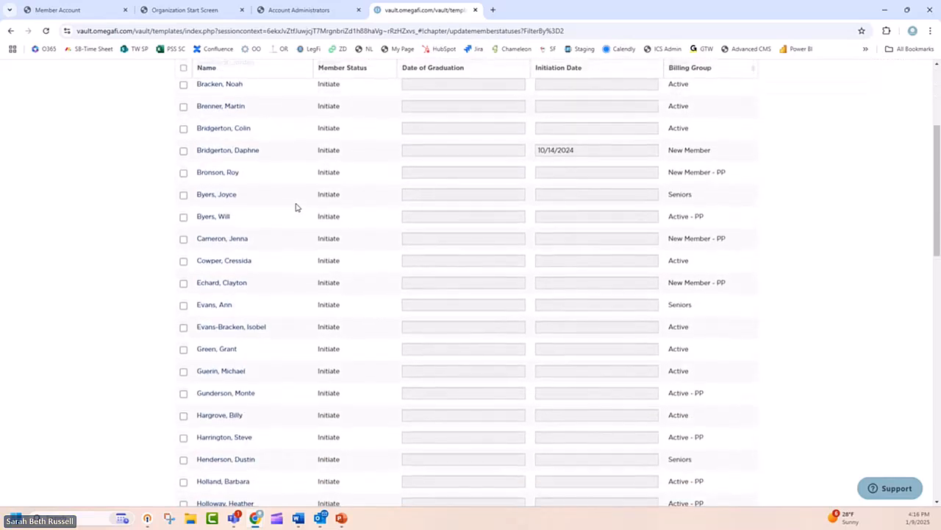
pyautogui.scroll(-2, 296, 207)
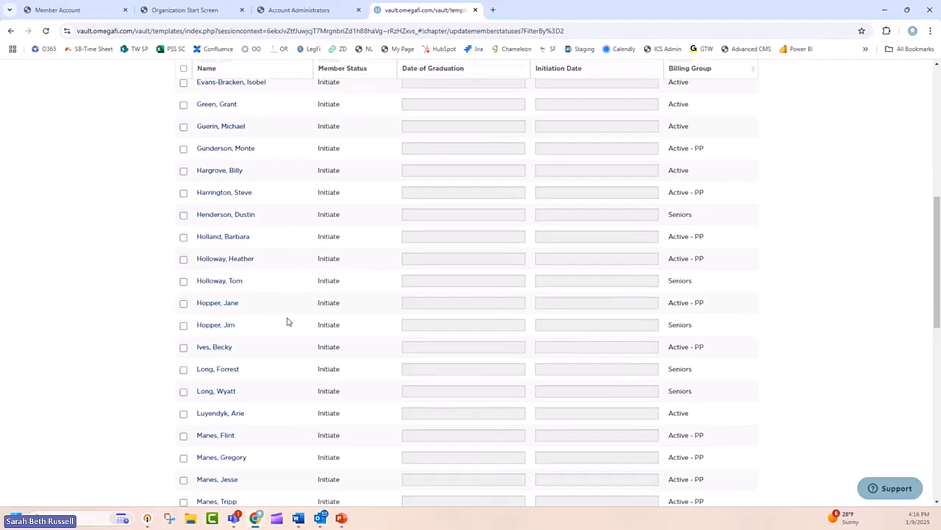
pyautogui.click(184, 303)
pyautogui.click(184, 325)
pyautogui.scroll(8, 365, 345)
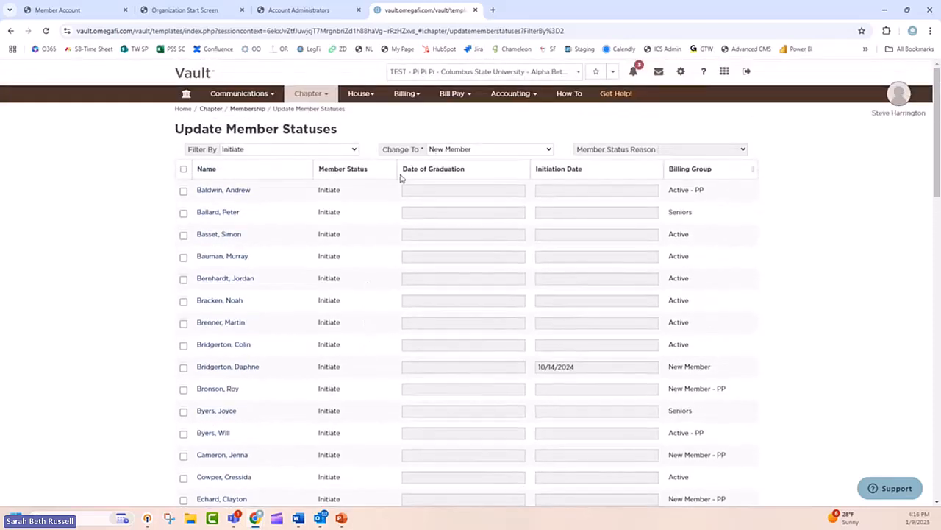
pyautogui.click(465, 150)
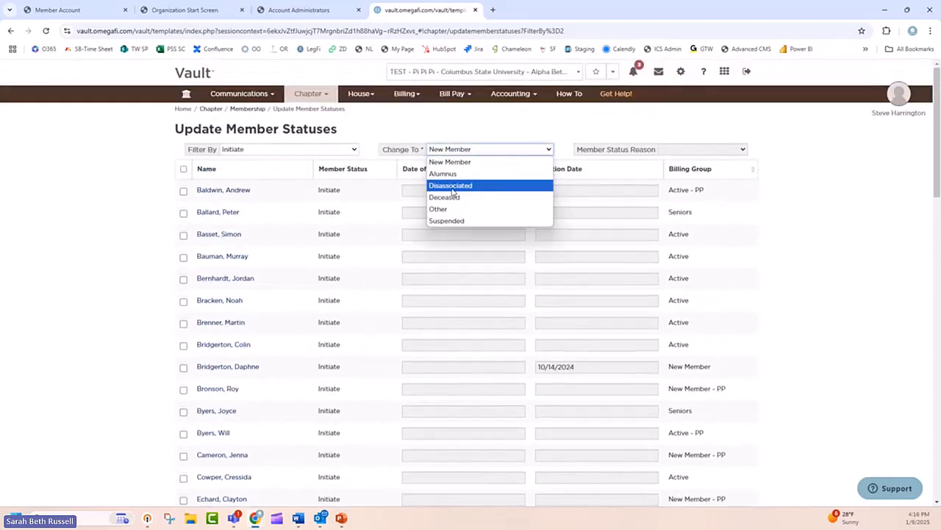
pyautogui.click(456, 174)
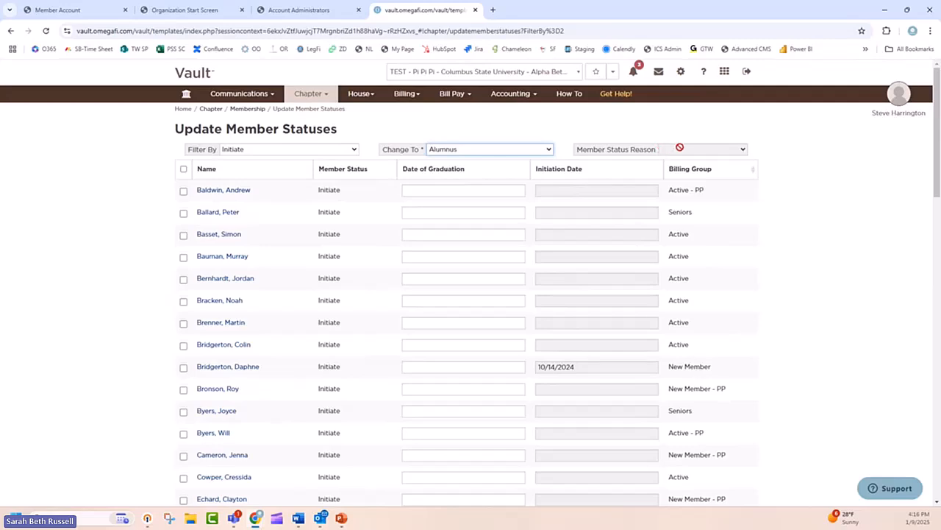
# Step: Check the graduation date fields and available statuses, keep Alumnus, and submit the status update for the selected members
pyautogui.scroll(-3, 601, 224)
pyautogui.scroll(3, 513, 192)
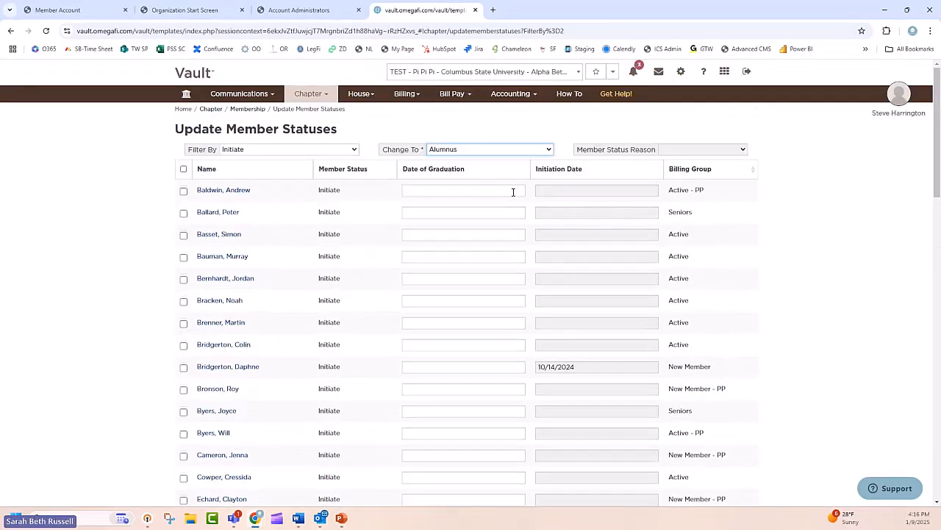
pyautogui.scroll(-9, 462, 302)
pyautogui.scroll(8, 461, 303)
pyautogui.scroll(1, 461, 302)
pyautogui.click(511, 150)
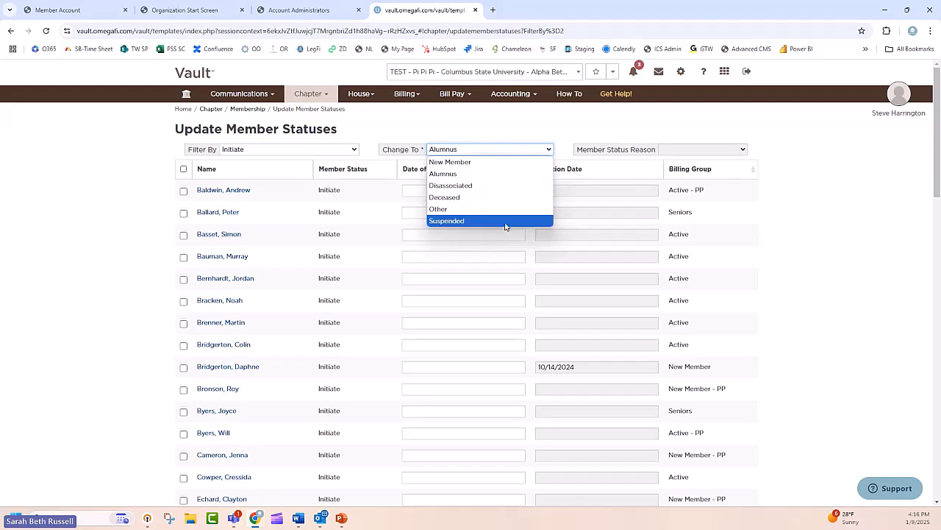
pyautogui.click(522, 137)
pyautogui.scroll(-15, 557, 228)
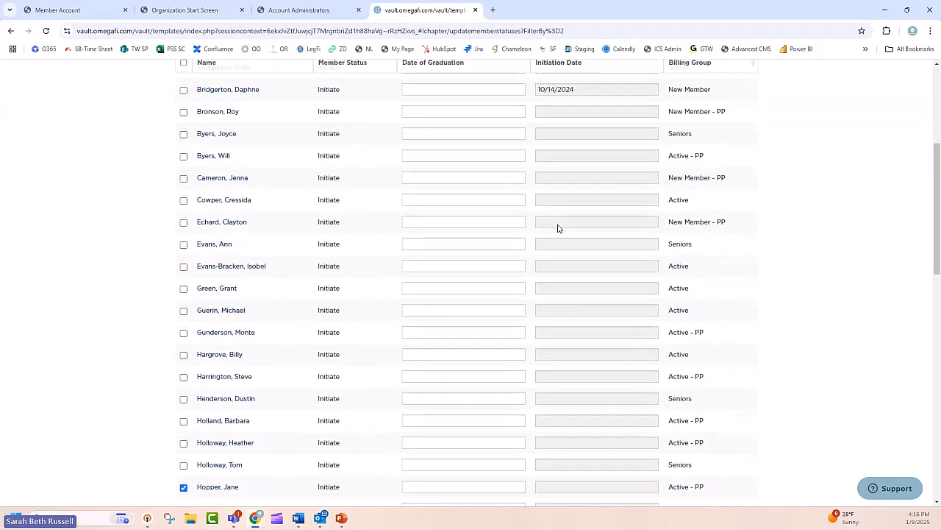
pyautogui.click(687, 428)
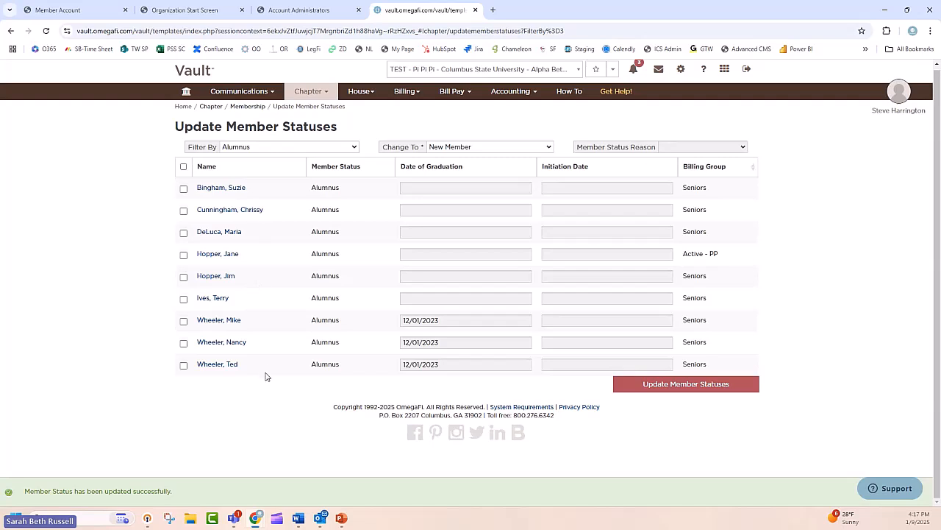
# Step: Filter the member status list by New Member to check for new members awaiting a status update
pyautogui.click(315, 150)
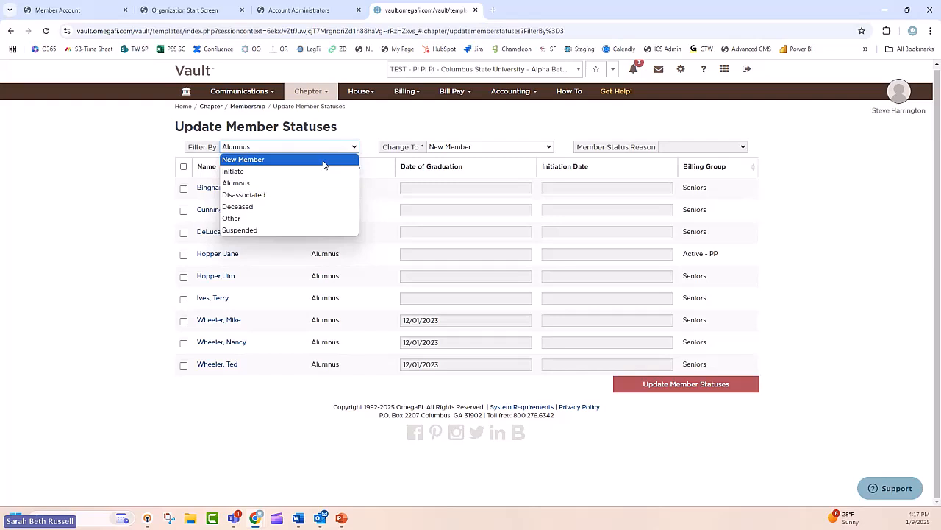
pyautogui.click(323, 160)
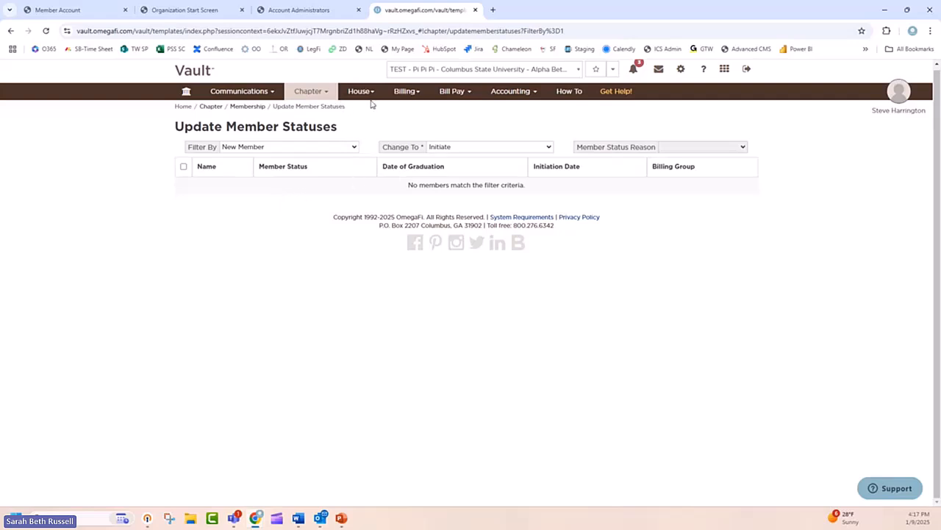
# Step: Open the Update Billing Statuses page and keep the member list filtered by Active
pyautogui.click(407, 96)
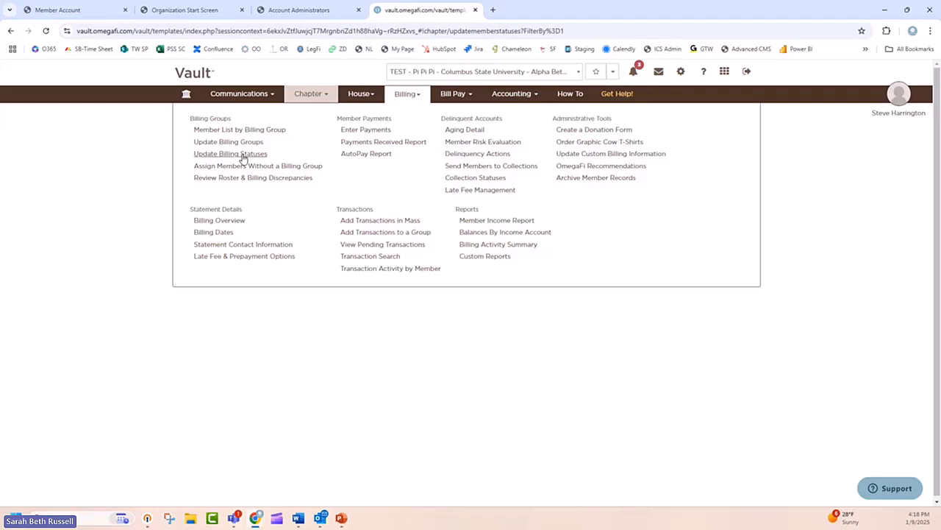
pyautogui.click(243, 159)
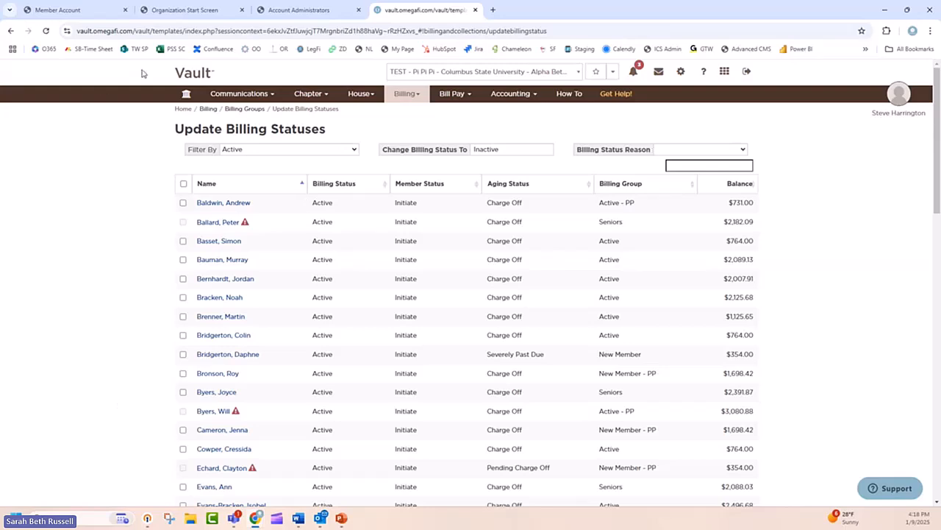
pyautogui.click(258, 151)
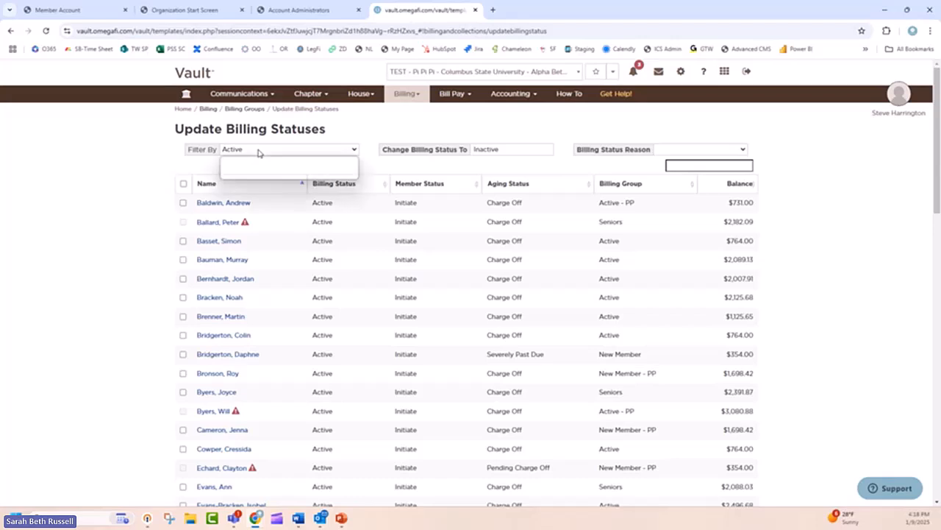
pyautogui.click(258, 151)
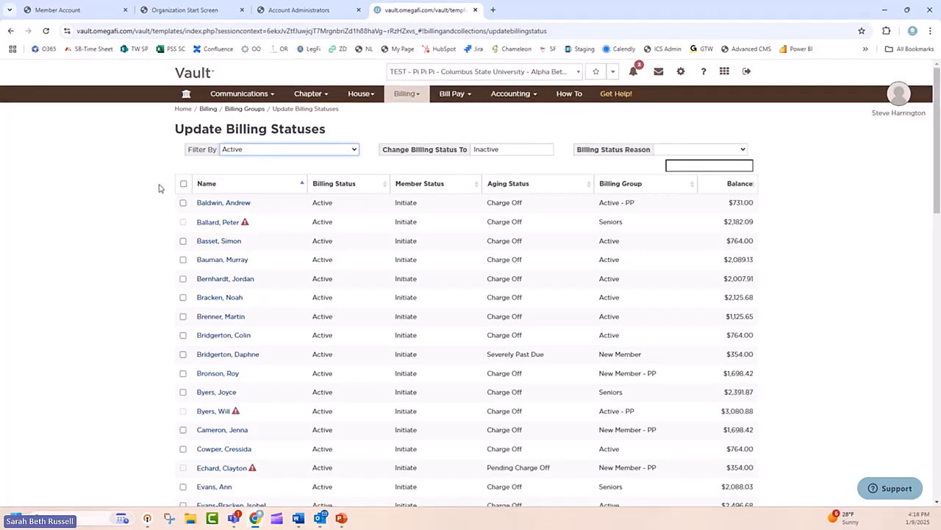
# Step: Select the two members in the active billing list whose member status is Alumnus
pyautogui.scroll(-5, 212, 383)
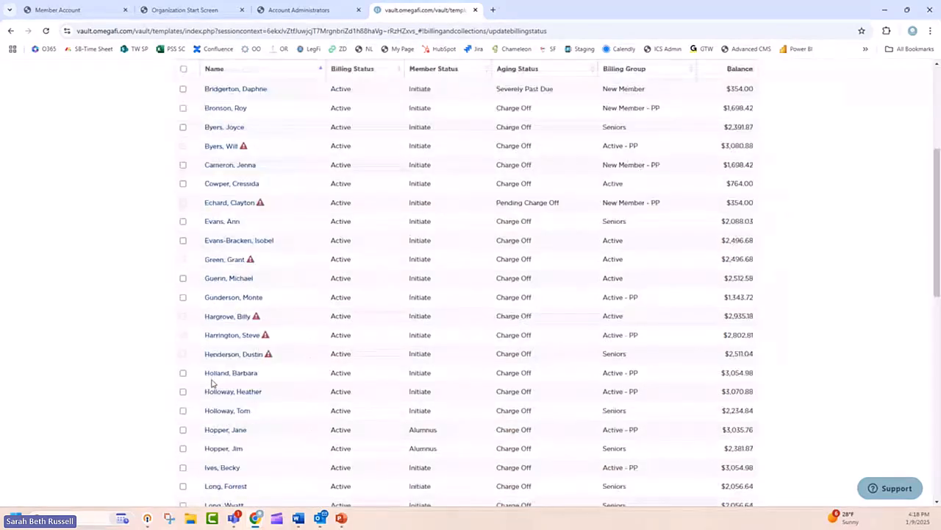
pyautogui.click(183, 331)
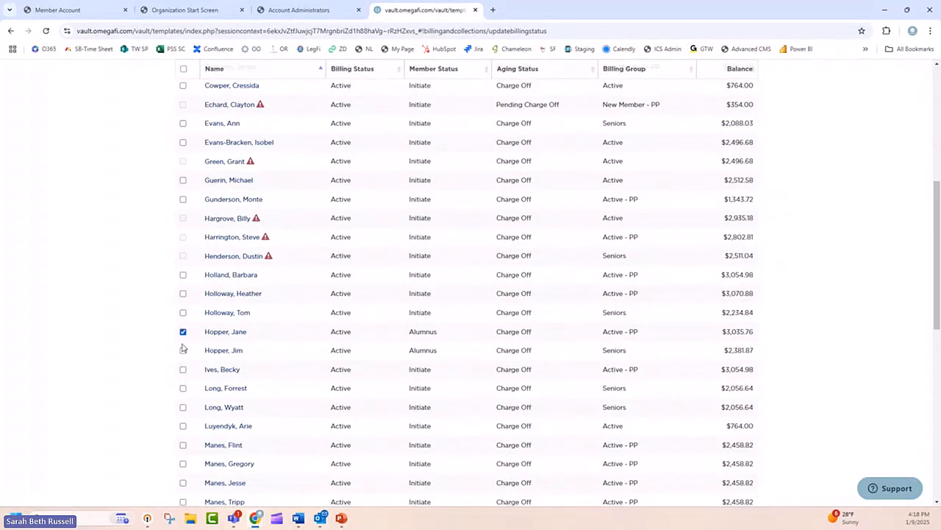
pyautogui.click(183, 350)
pyautogui.scroll(5, 221, 386)
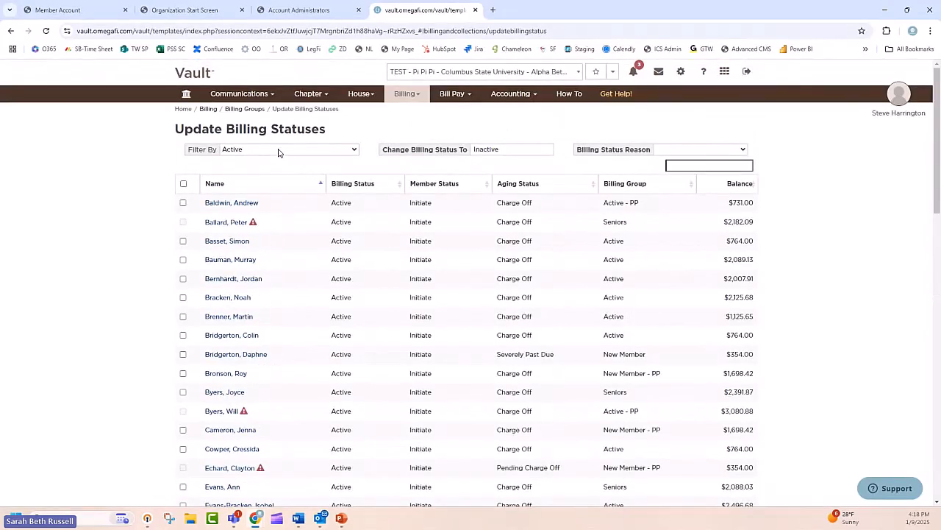
pyautogui.scroll(-5, 692, 220)
pyautogui.scroll(5, 717, 243)
# Step: Set the billing status reason to Graduation and submit the change to Inactive for the selected members
pyautogui.click(732, 149)
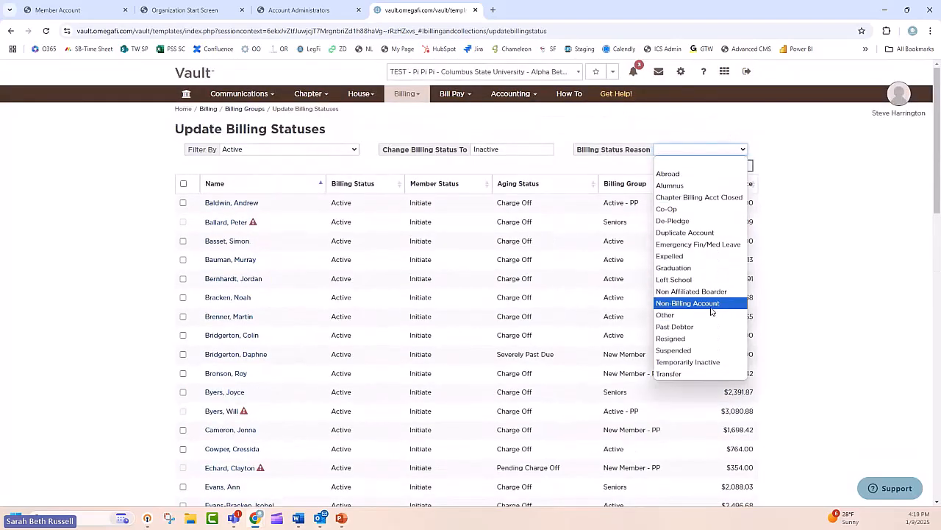
pyautogui.click(702, 268)
pyautogui.scroll(-10, 773, 265)
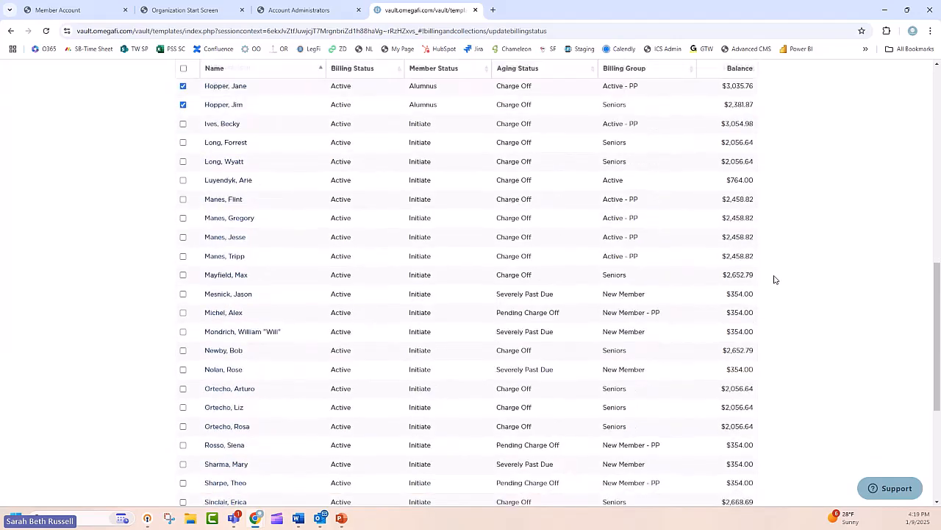
pyautogui.scroll(-3, 774, 279)
pyautogui.click(699, 476)
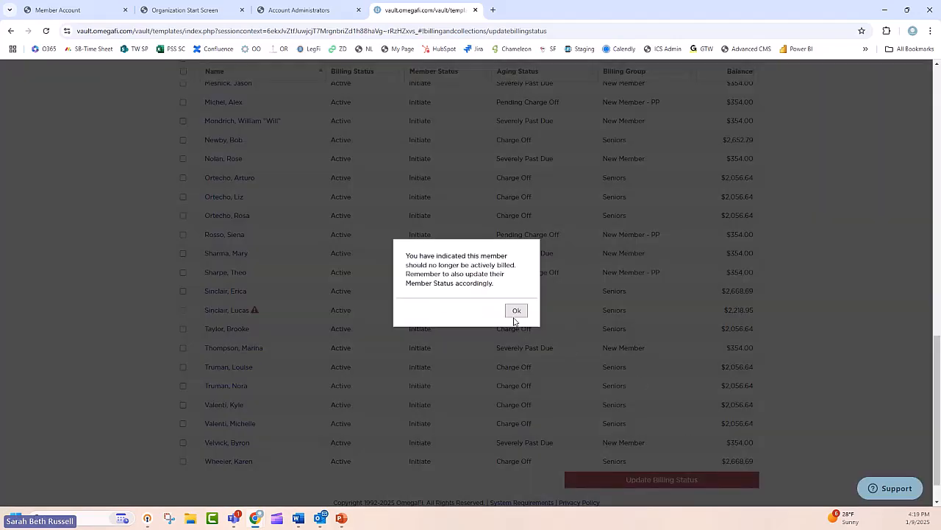
pyautogui.click(515, 312)
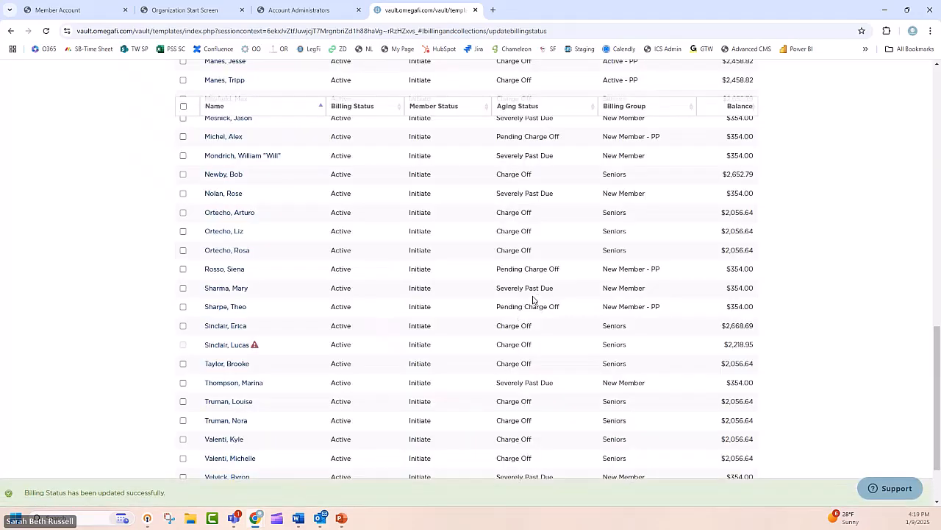
# Step: Look through the Active billing status list, including the members marked with a warning symbol
pyautogui.scroll(15, 536, 250)
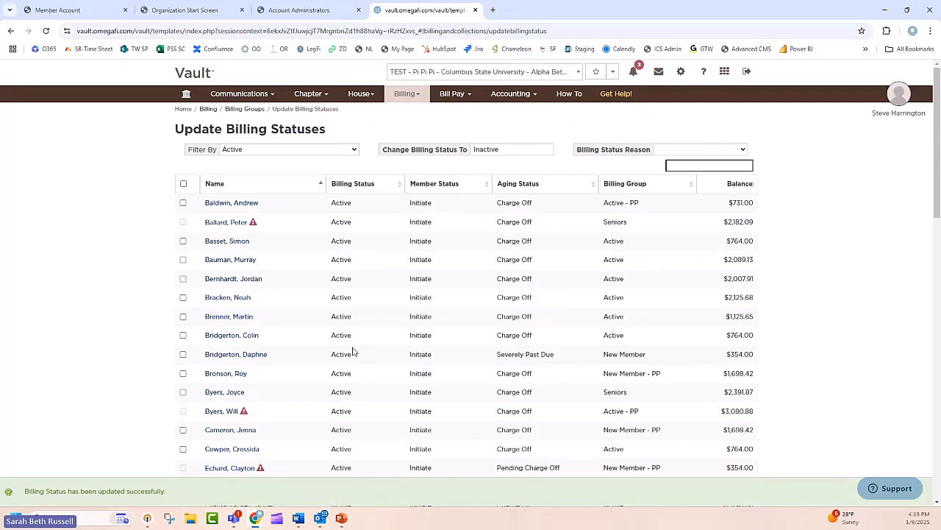
pyautogui.scroll(-1, 249, 221)
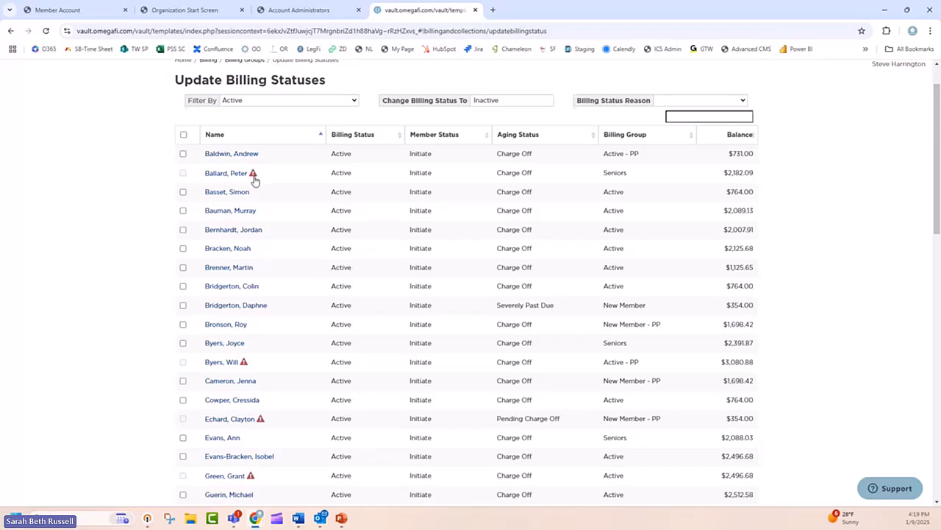
pyautogui.scroll(1, 253, 180)
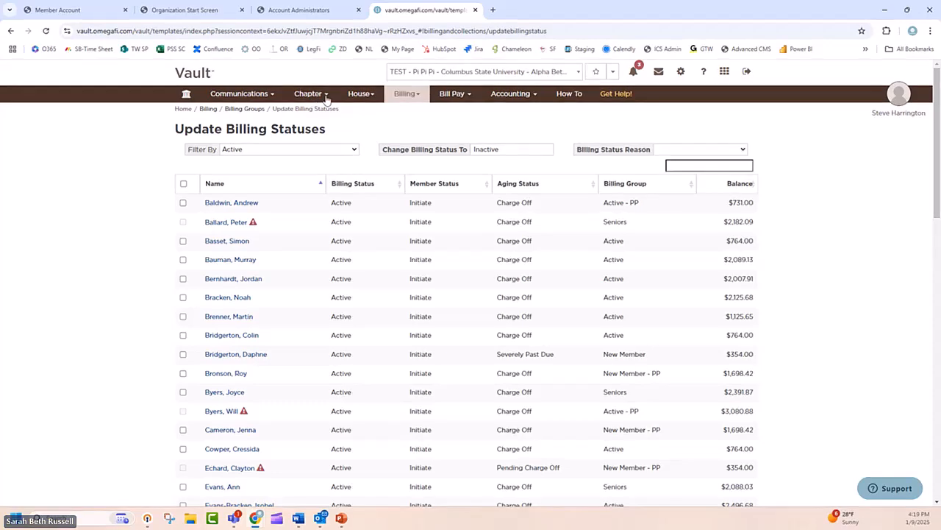
# Step: Open the Update Billing Groups page and filter the members by the New Member billing group
pyautogui.click(419, 95)
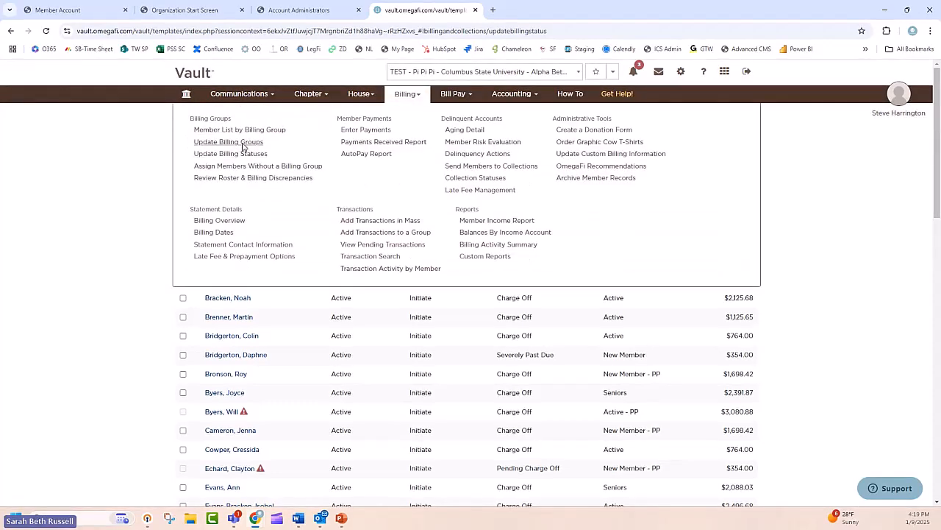
pyautogui.click(243, 145)
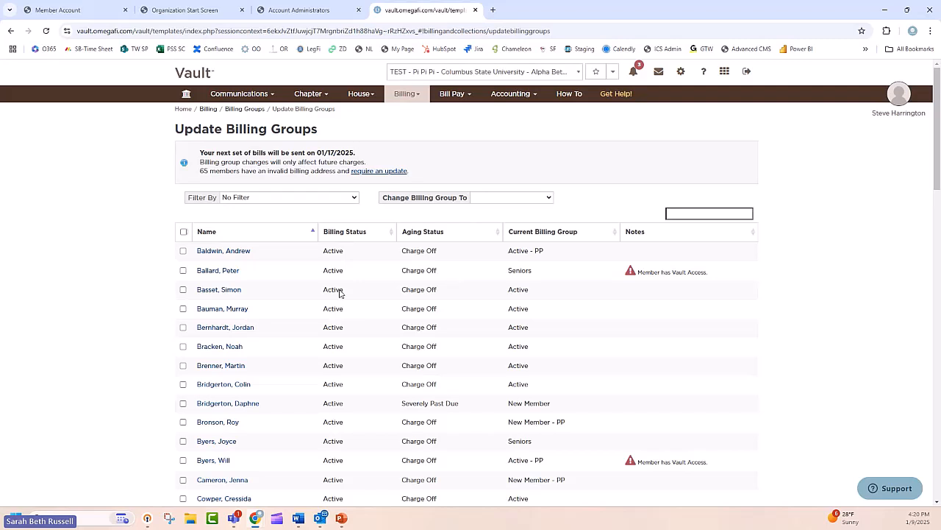
pyautogui.click(293, 200)
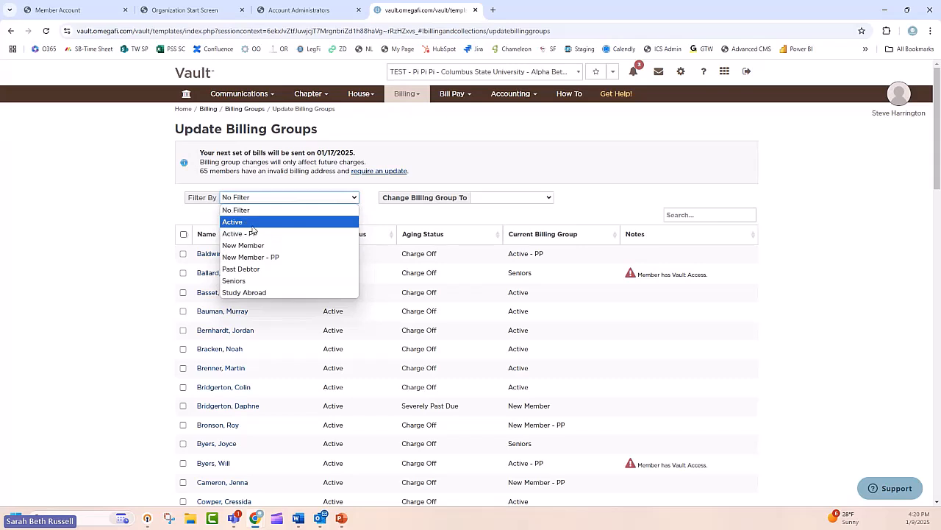
pyautogui.click(125, 192)
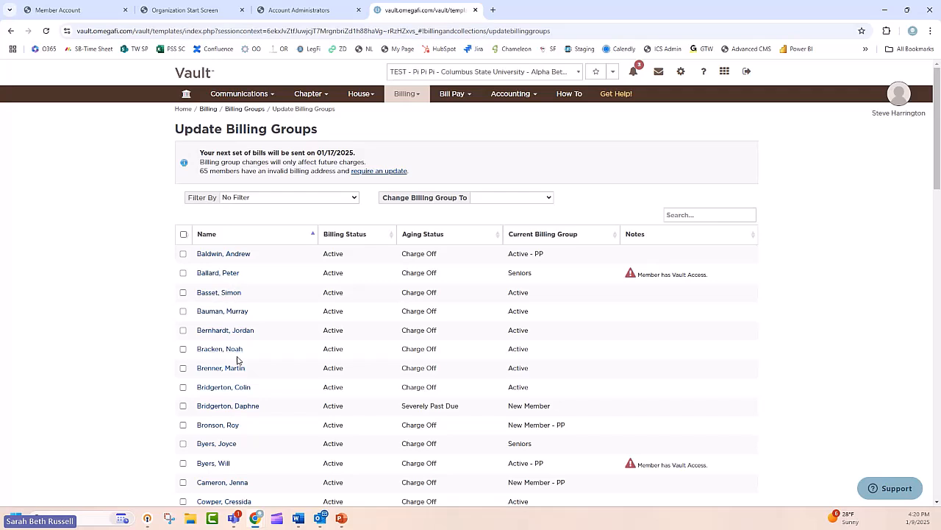
pyautogui.click(286, 198)
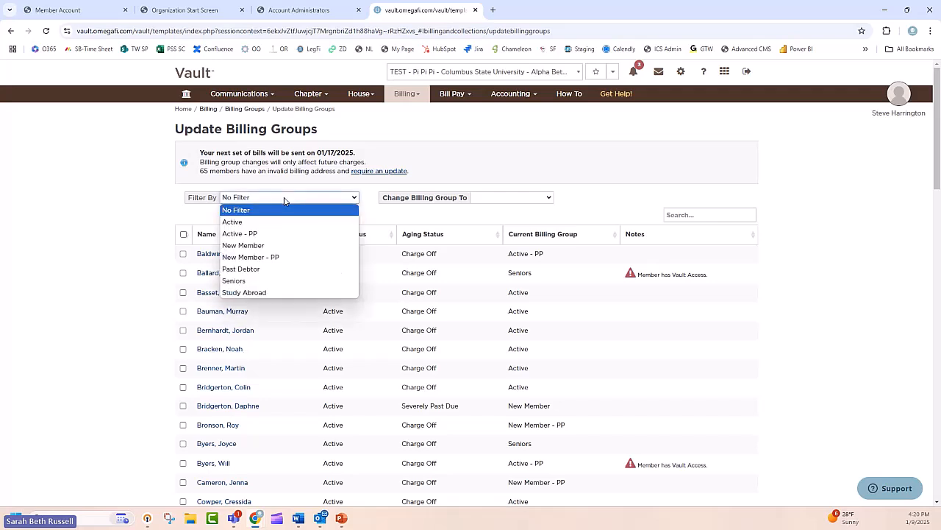
pyautogui.click(272, 247)
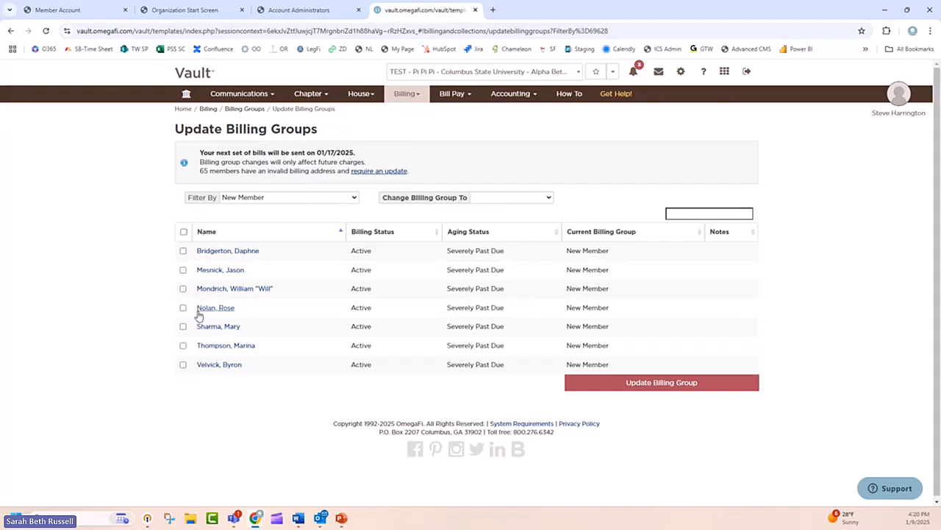
# Step: Change the billing group to Active for all listed New Member accounts except the third and fourth, and submit the update
pyautogui.click(185, 232)
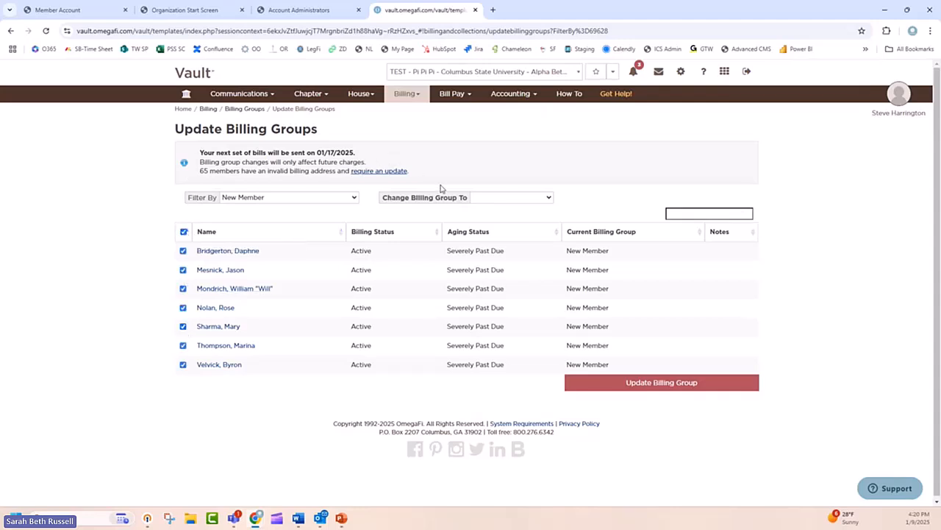
pyautogui.click(500, 197)
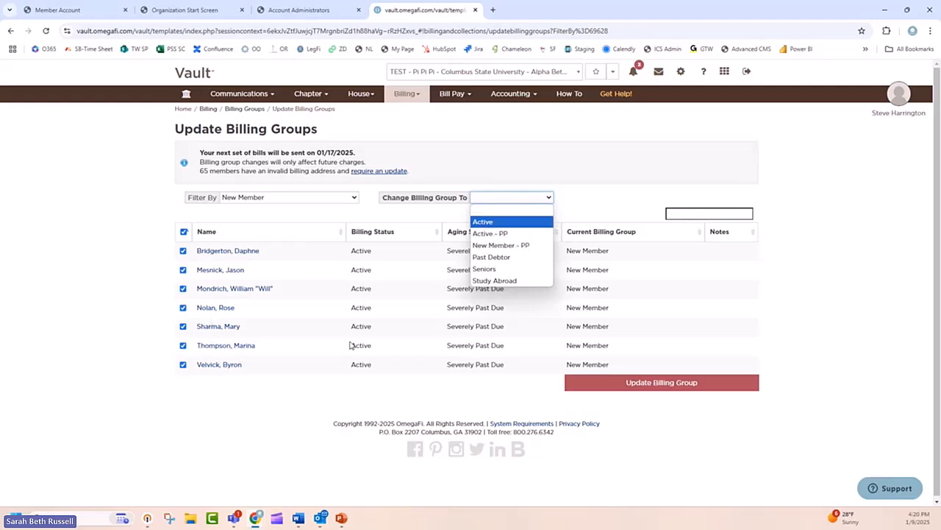
pyautogui.click(491, 224)
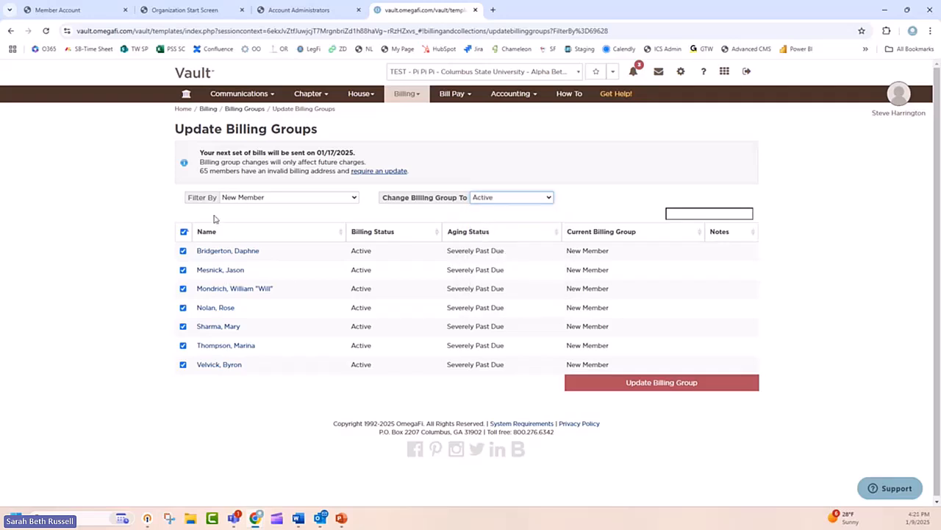
pyautogui.click(183, 288)
pyautogui.click(183, 307)
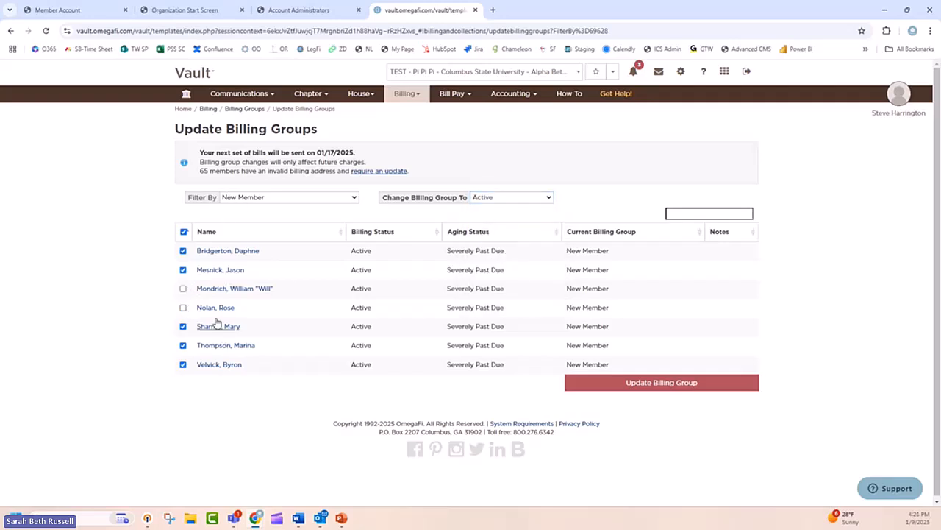
pyautogui.click(635, 383)
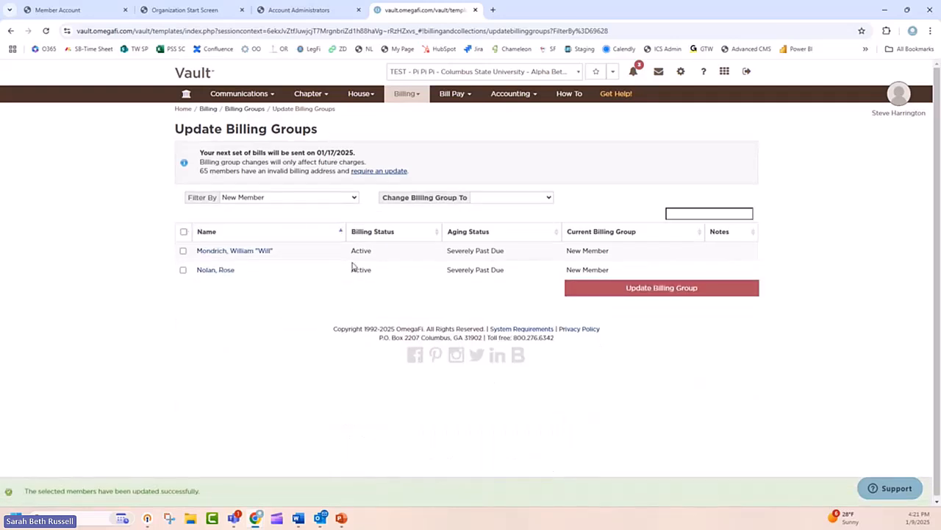
# Step: Check which billing groups are available for filtering the list and for moving members
pyautogui.click(234, 197)
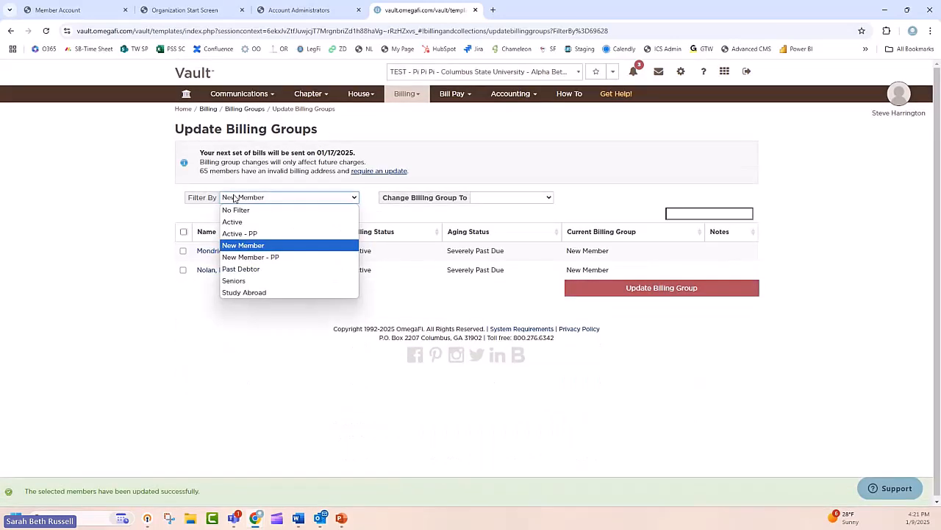
pyautogui.click(503, 197)
pyautogui.click(504, 198)
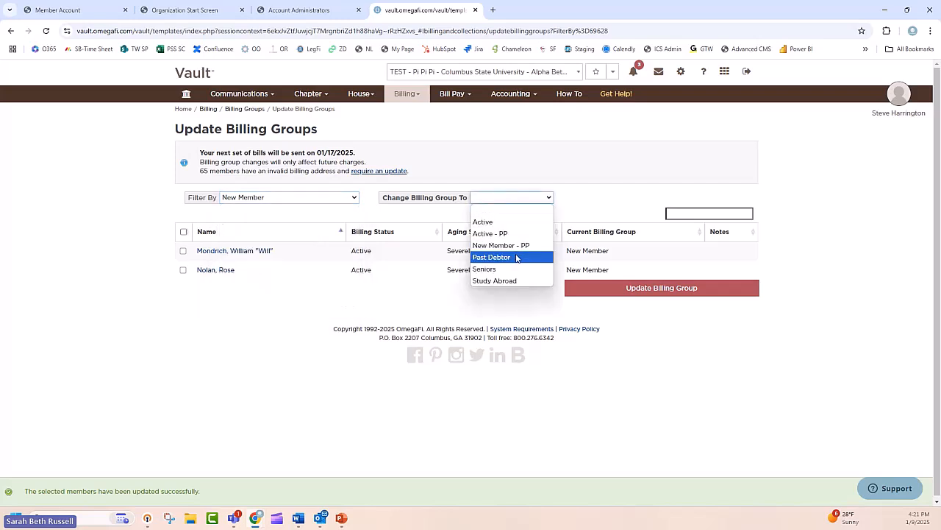
pyautogui.click(187, 328)
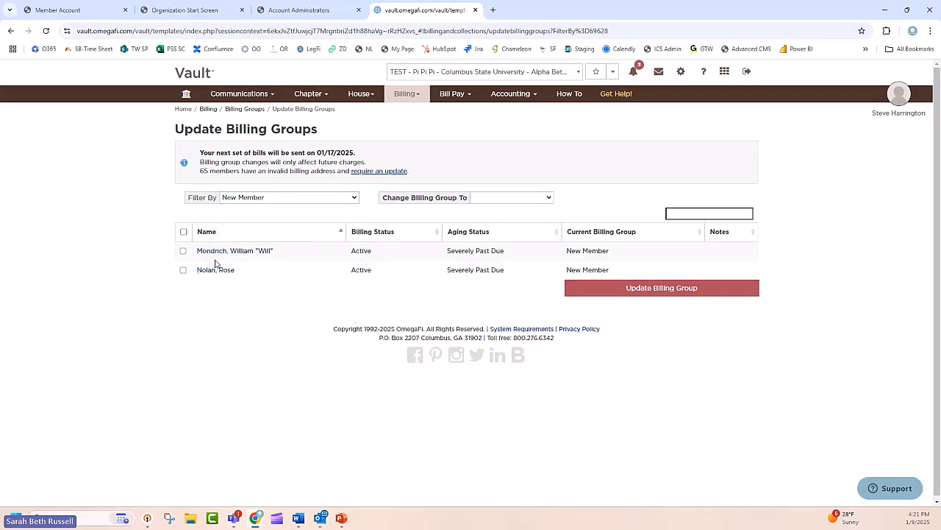
# Step: Open the Billing Overview page and examine the Spring 2025 billing cycles and scheduled charges
pyautogui.click(405, 94)
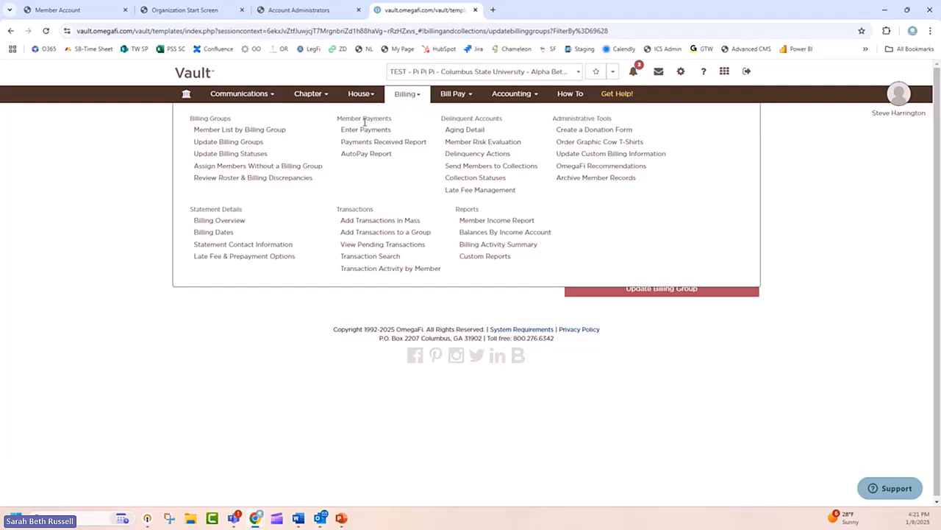
pyautogui.click(223, 224)
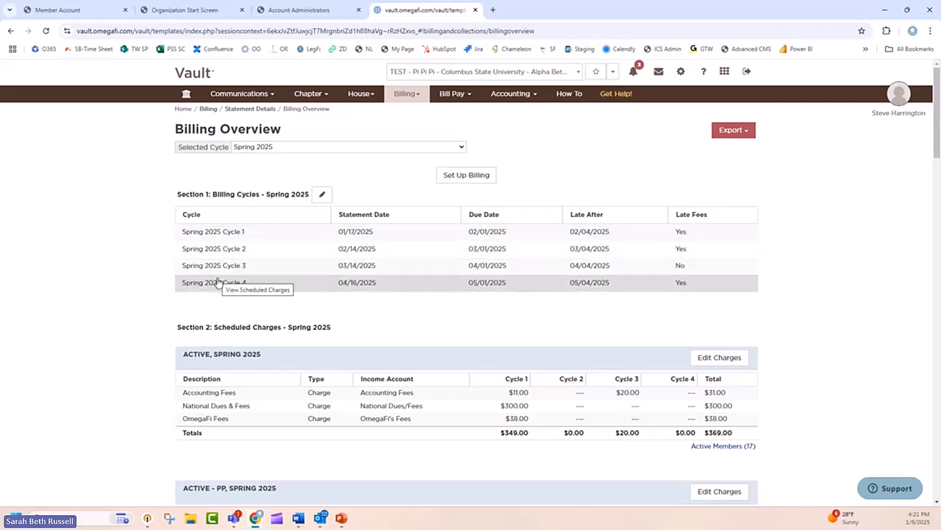
# Step: Start a new billing setup and select Summer as the term and 2025 as the year
pyautogui.click(478, 182)
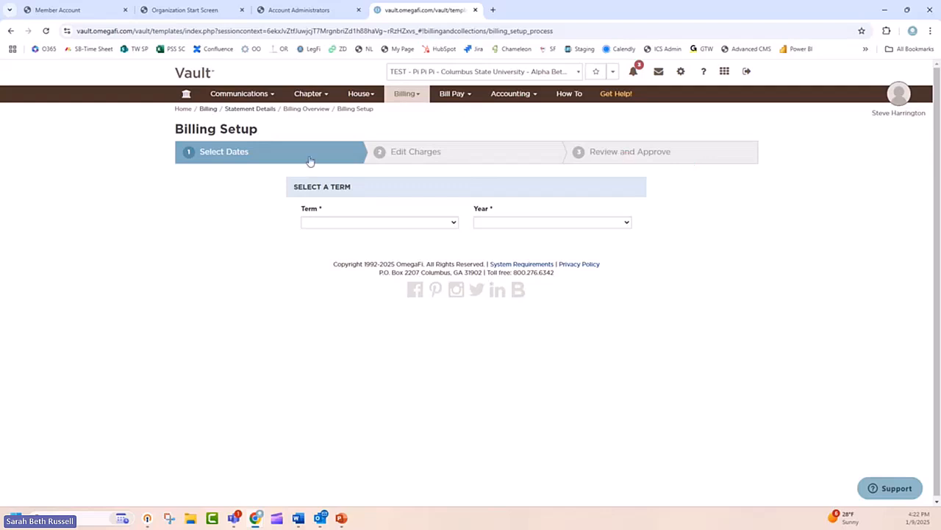
pyautogui.click(360, 227)
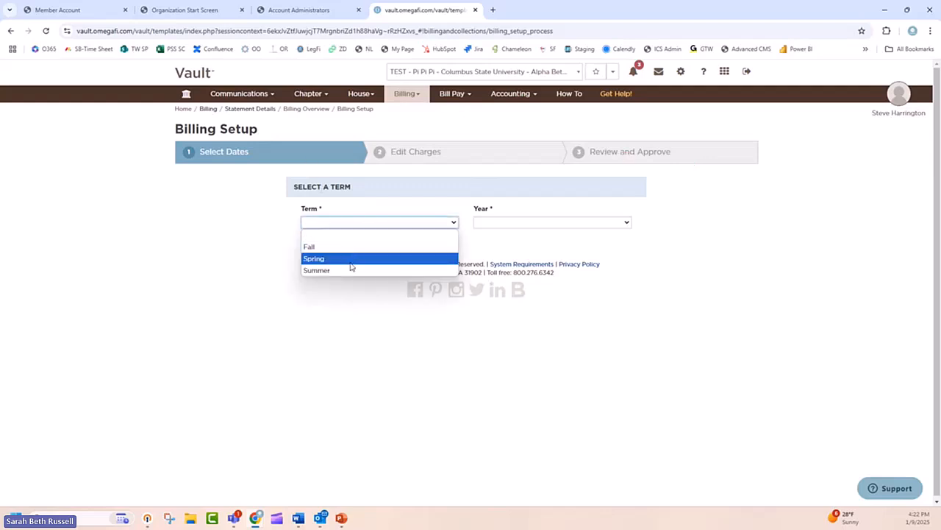
pyautogui.click(352, 250)
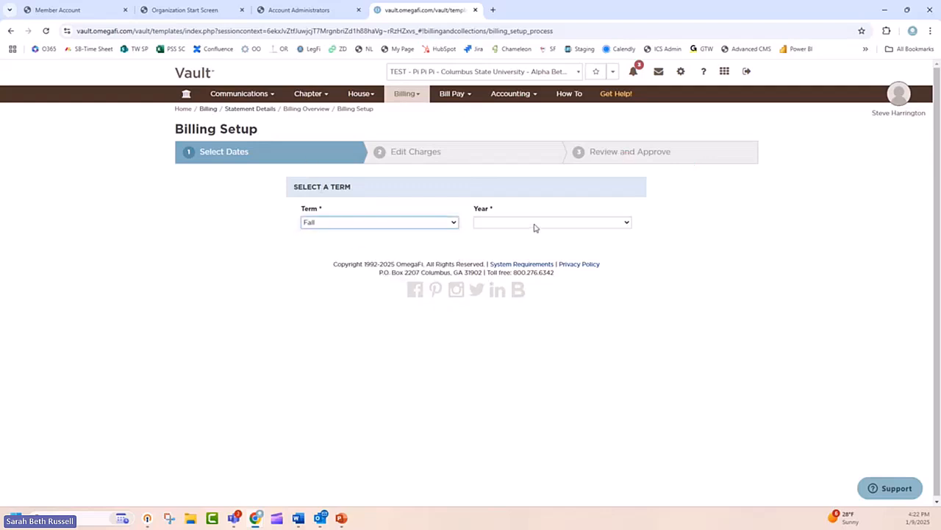
pyautogui.click(420, 224)
pyautogui.click(353, 270)
pyautogui.click(510, 224)
pyautogui.click(507, 248)
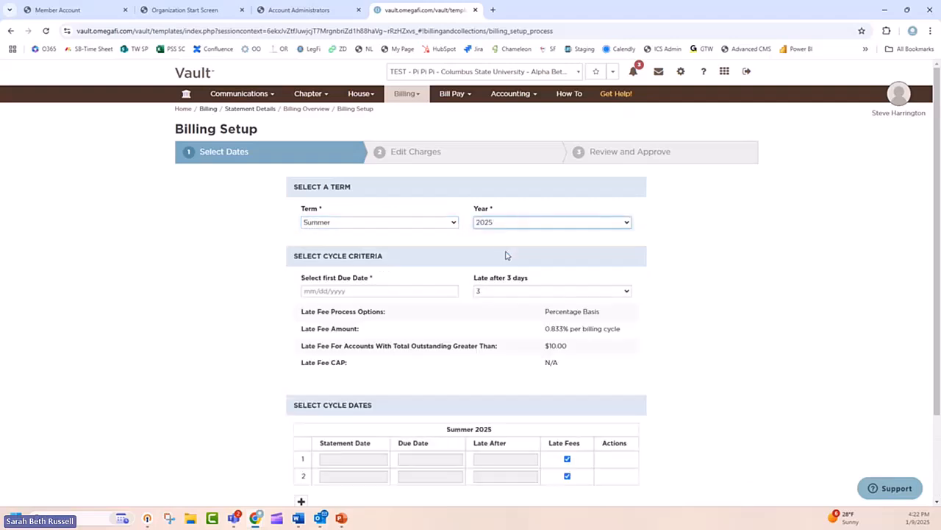
# Step: Set the first due date to 06/15/2025 and the late period to 5 days
pyautogui.scroll(-1, 506, 255)
pyautogui.click(370, 241)
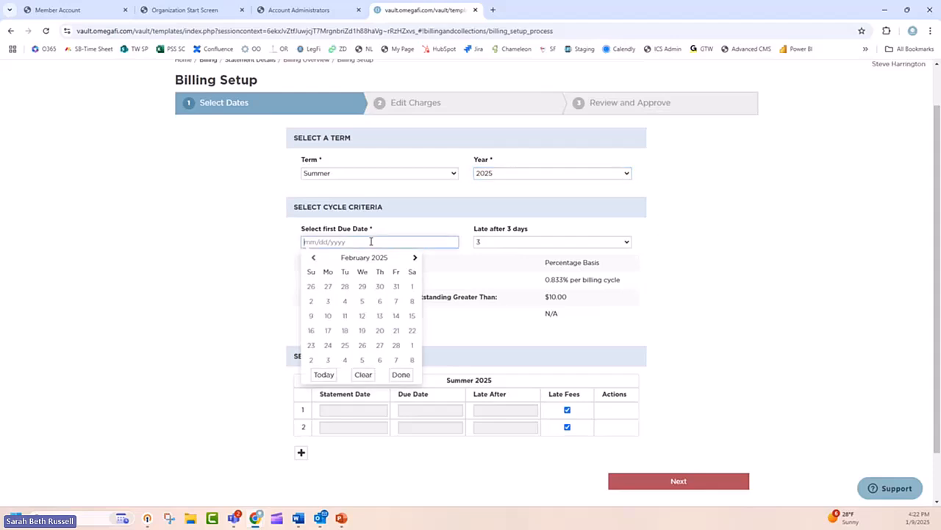
pyautogui.click(414, 258)
pyautogui.click(414, 258)
pyautogui.click(414, 258)
pyautogui.click(414, 257)
pyautogui.click(414, 257)
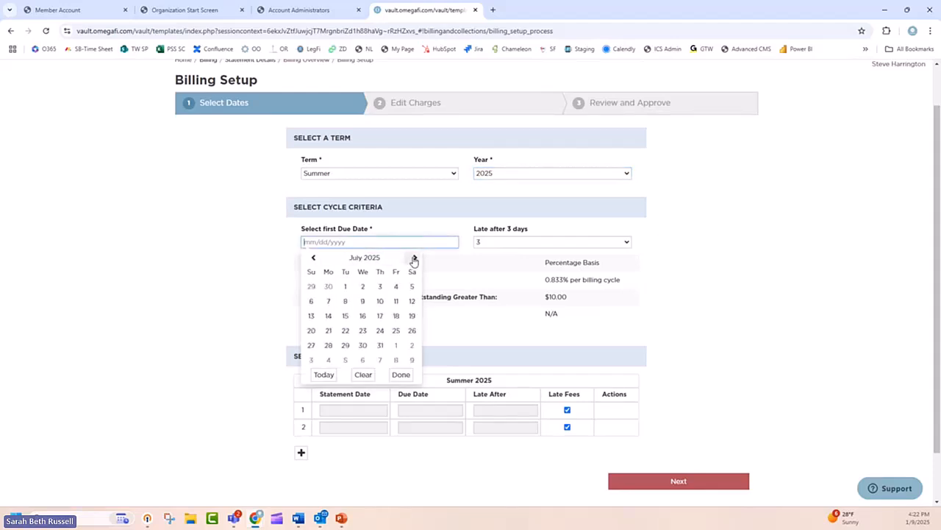
pyautogui.click(313, 258)
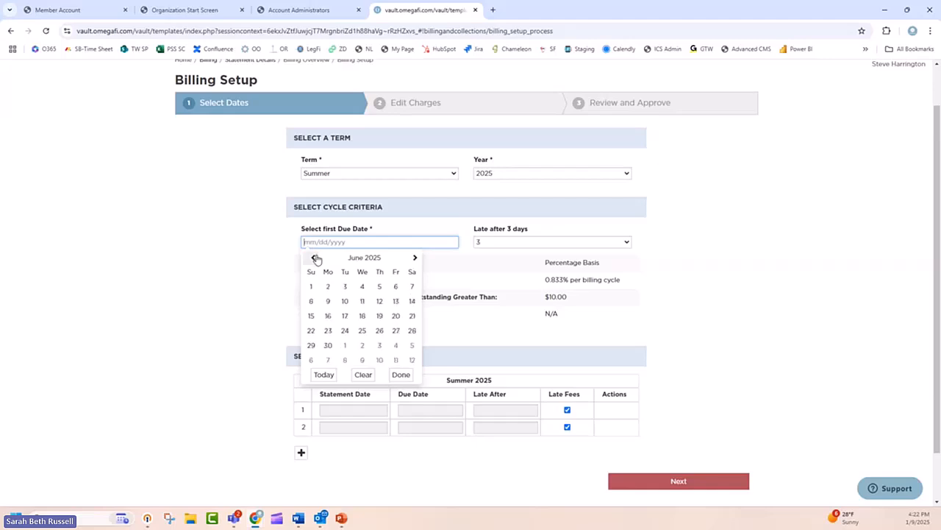
pyautogui.click(311, 316)
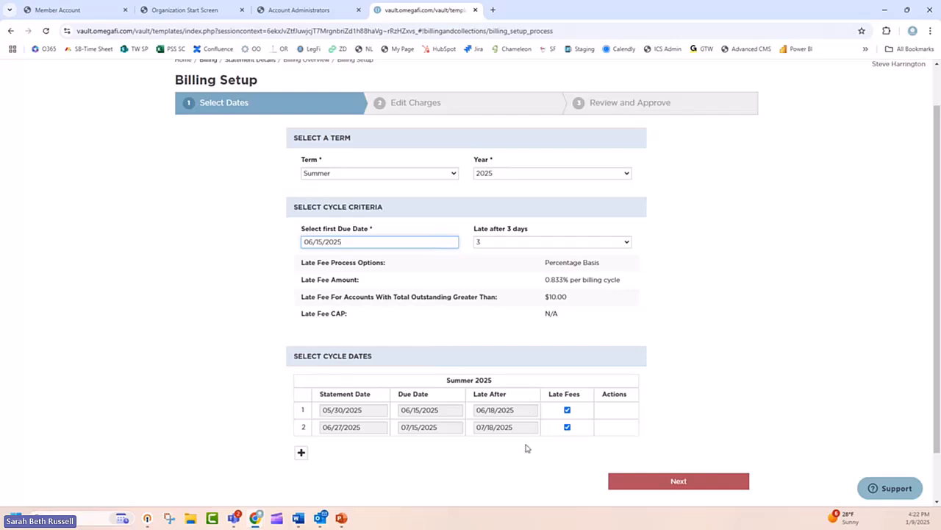
pyautogui.click(622, 243)
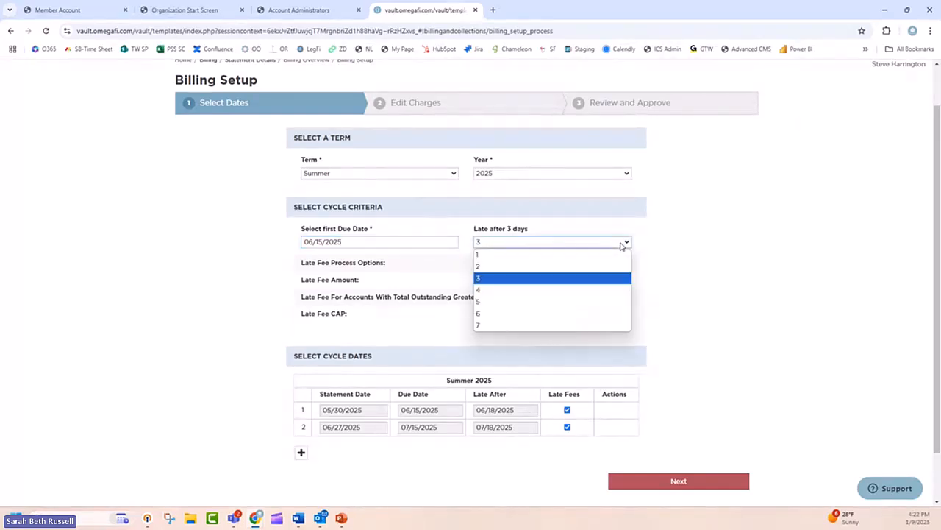
pyautogui.click(597, 301)
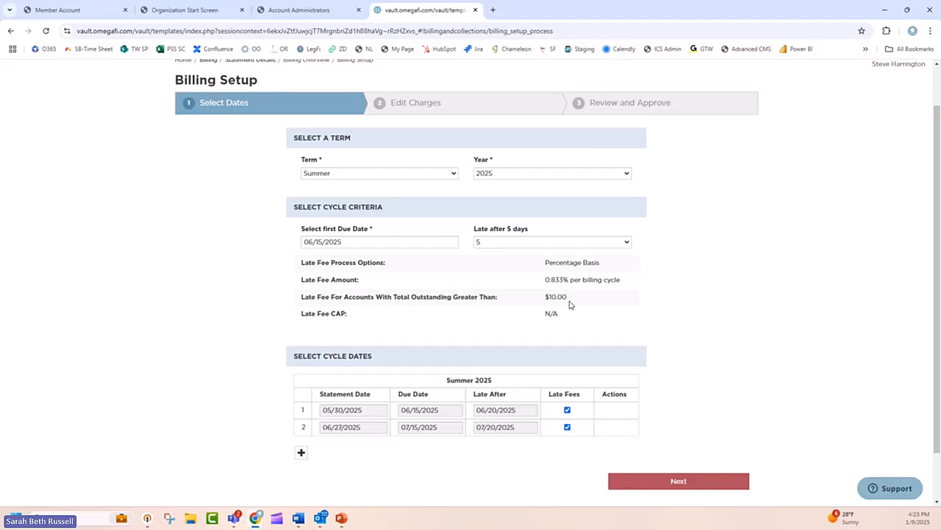
# Step: Turn late fees off for both Summer 2025 cycles and turn them back on
pyautogui.click(567, 409)
pyautogui.click(567, 426)
pyautogui.click(567, 410)
pyautogui.click(567, 427)
# Step: Continue to the charges stage, copy the charges from Summer 2023 and look through every billing group
pyautogui.click(676, 481)
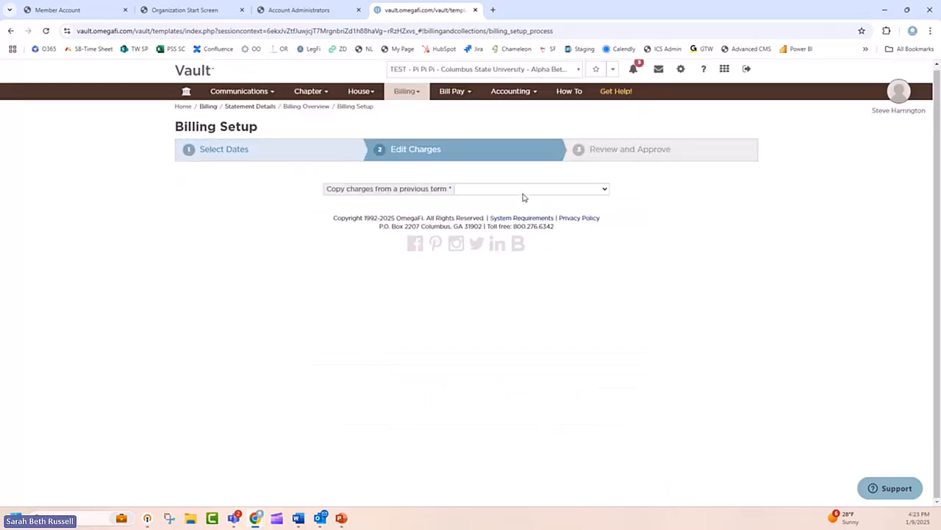
pyautogui.click(522, 194)
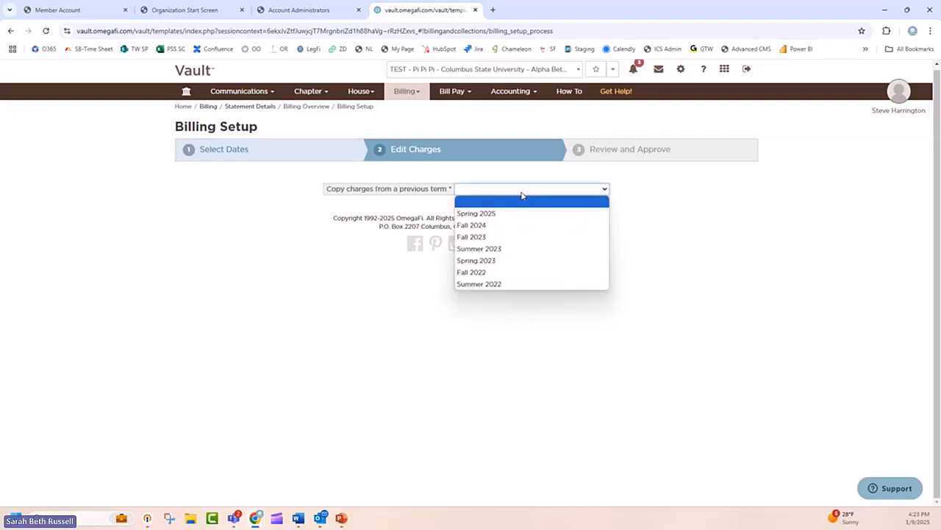
pyautogui.click(530, 250)
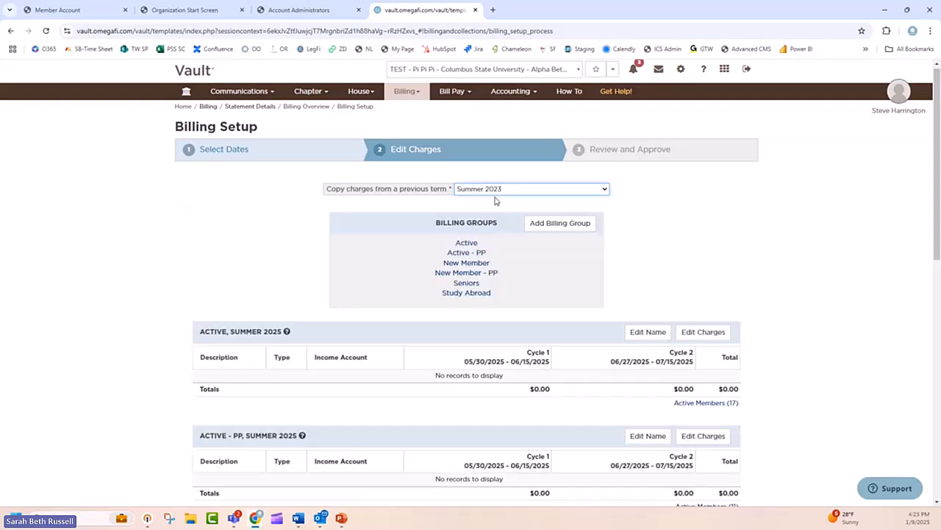
pyautogui.scroll(-5, 495, 349)
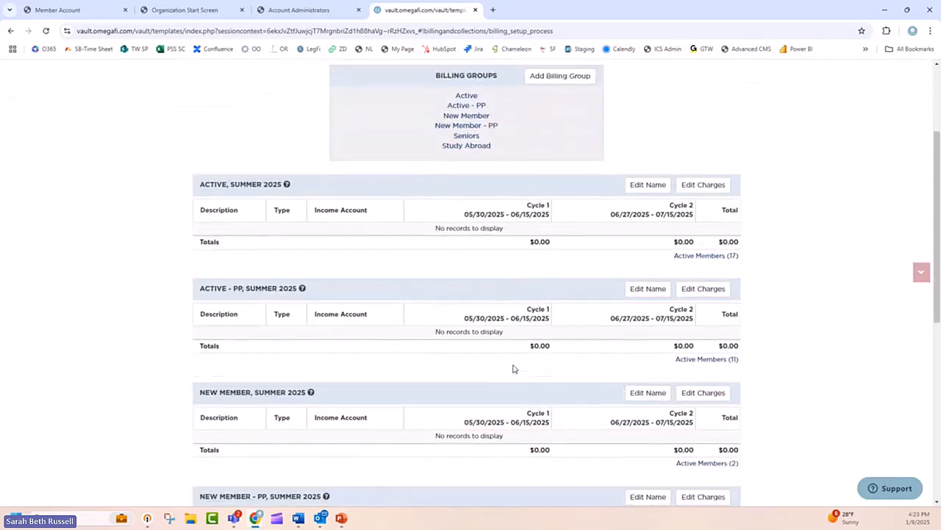
pyautogui.scroll(-2, 513, 369)
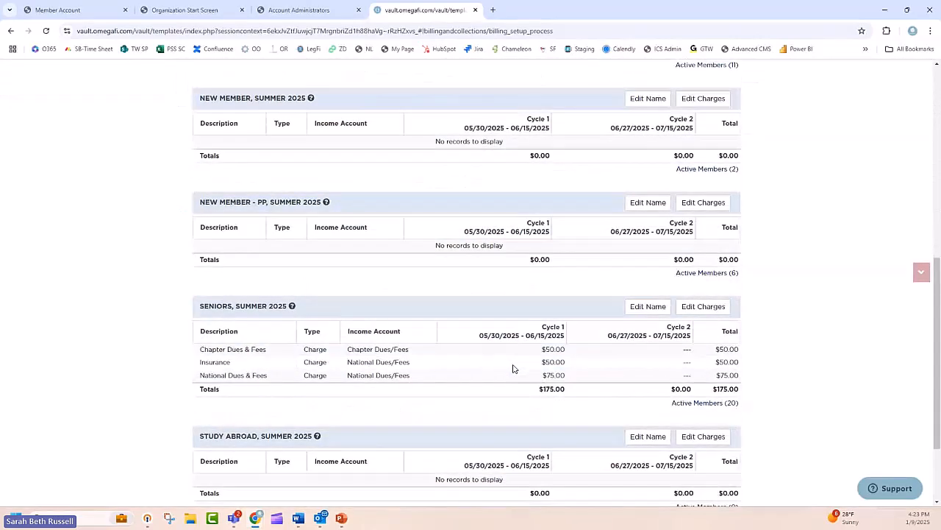
pyautogui.scroll(-1, 370, 262)
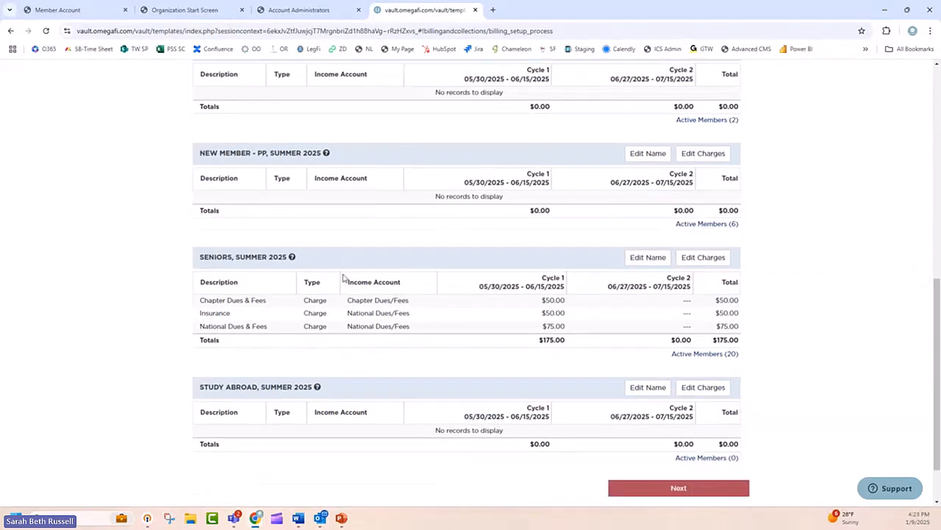
pyautogui.scroll(8, 456, 335)
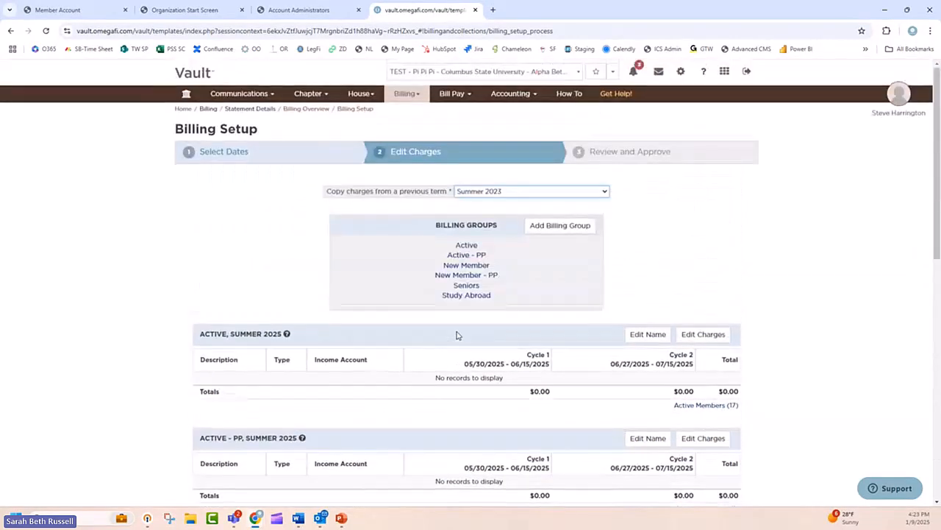
# Step: Continue to the Review and Approve stage and check the late fee options, cycle dates and Seniors charges
pyautogui.scroll(-8, 456, 336)
pyautogui.click(667, 423)
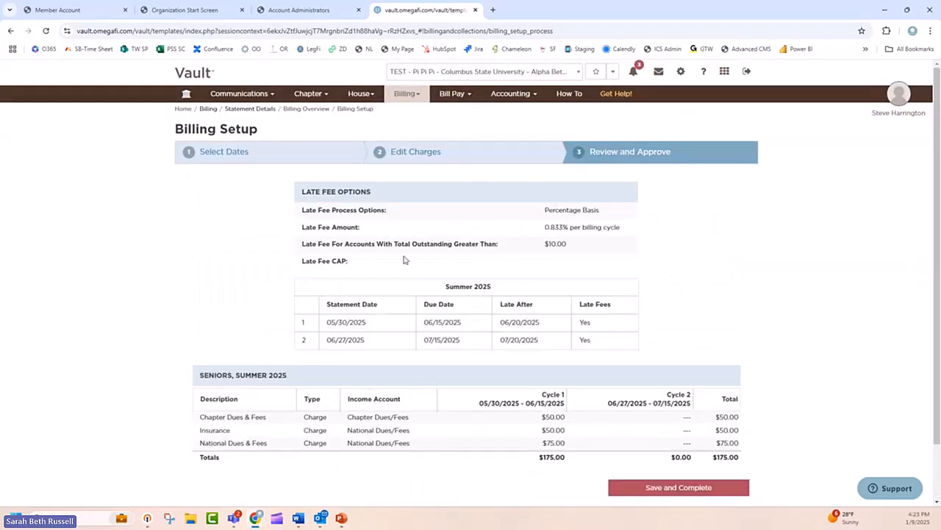
pyautogui.scroll(-1, 407, 306)
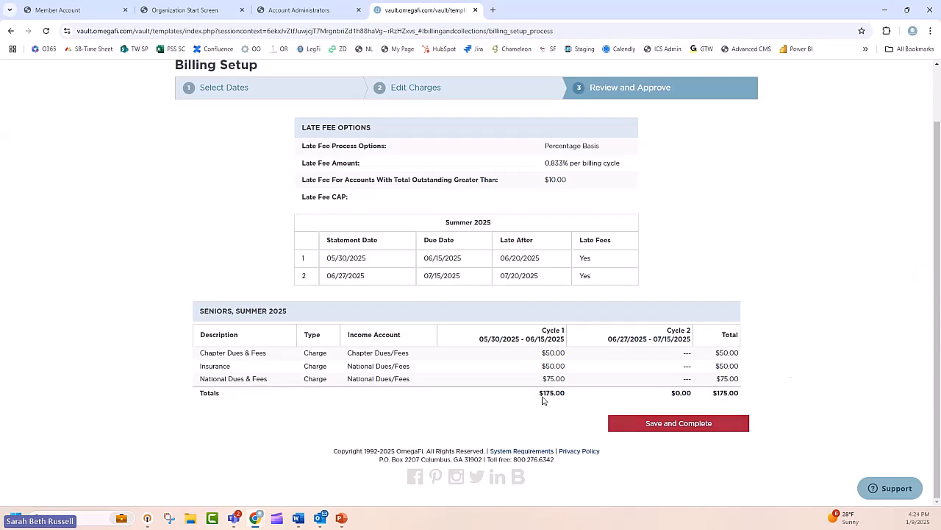
pyautogui.scroll(1, 668, 430)
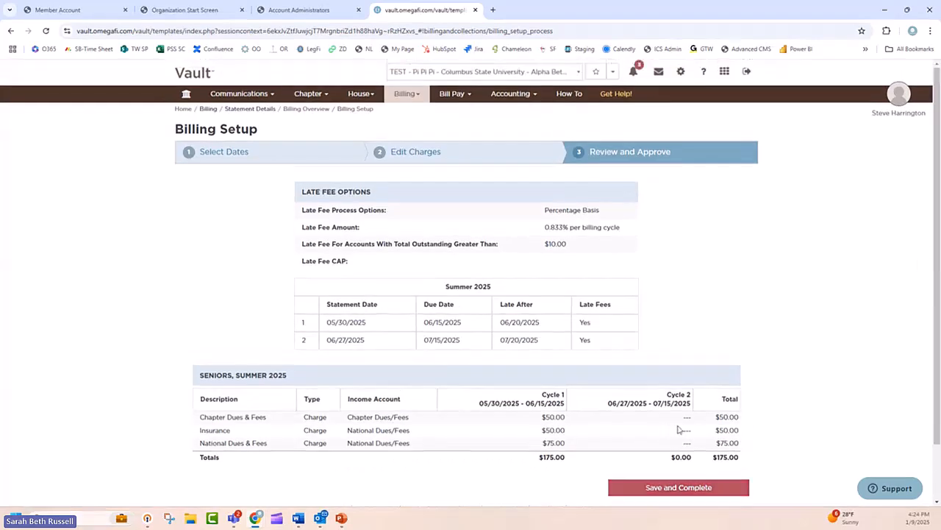
# Step: Leave the setup without completing it and return to Billing Overview to examine the Spring 2025 cycles and scheduled charges
pyautogui.click(405, 93)
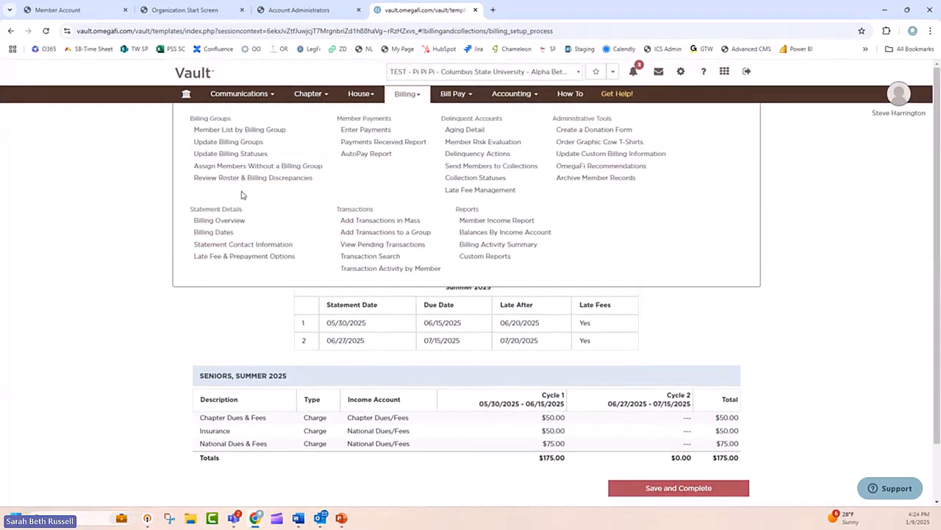
pyautogui.click(202, 221)
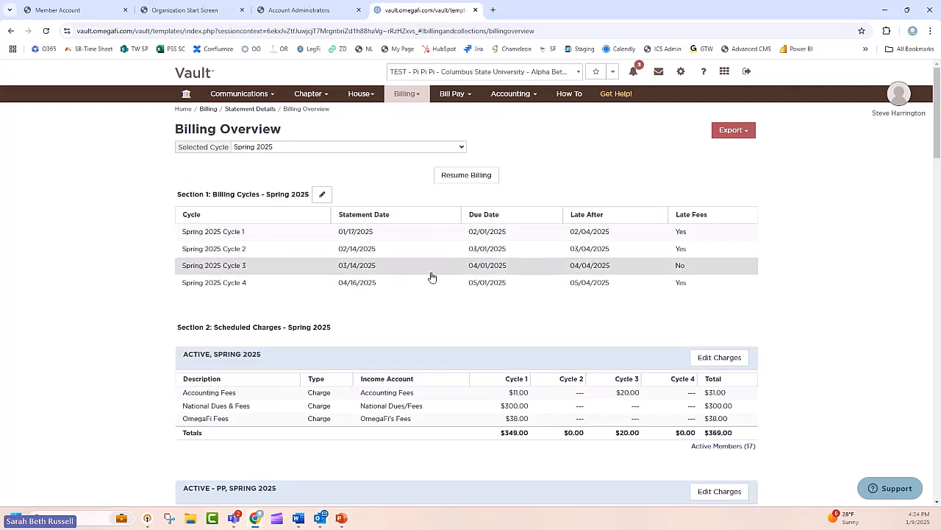
pyautogui.scroll(-1, 433, 278)
pyautogui.scroll(1, 436, 280)
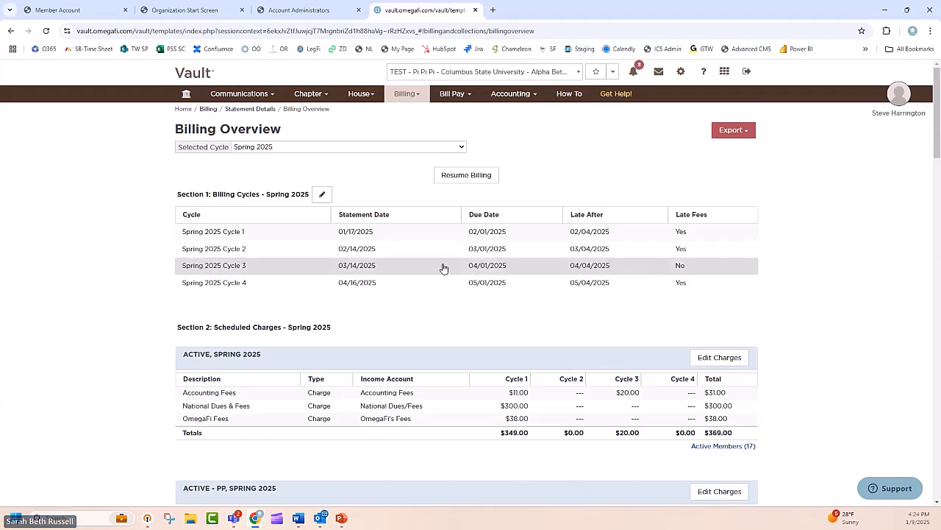
pyautogui.scroll(-1, 441, 317)
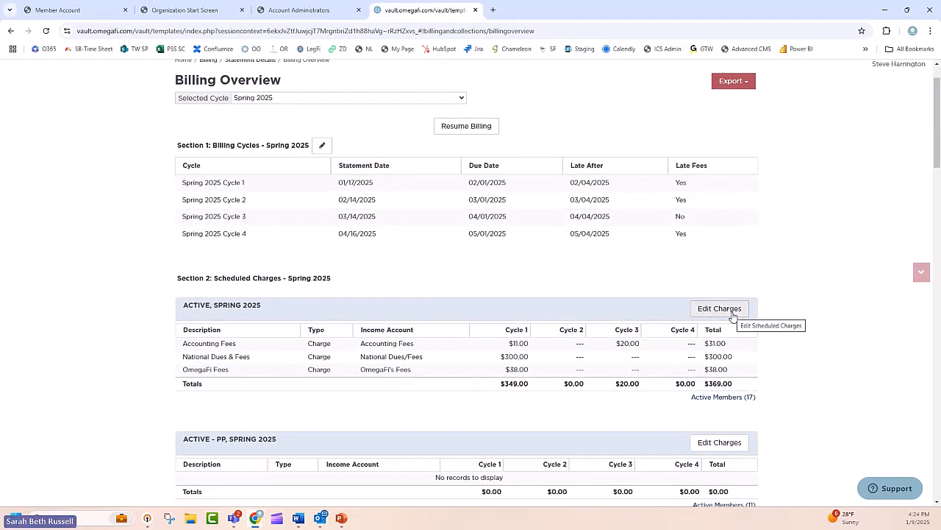
pyautogui.scroll(-1, 732, 316)
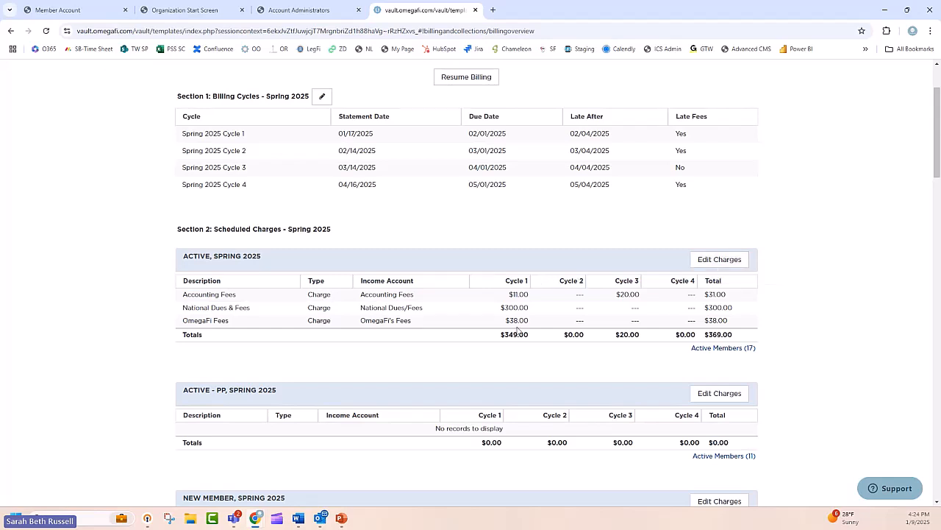
# Step: Open the Active group's Spring 2025 charges for editing and examine its previously scheduled charges and the current charge rows
pyautogui.click(719, 259)
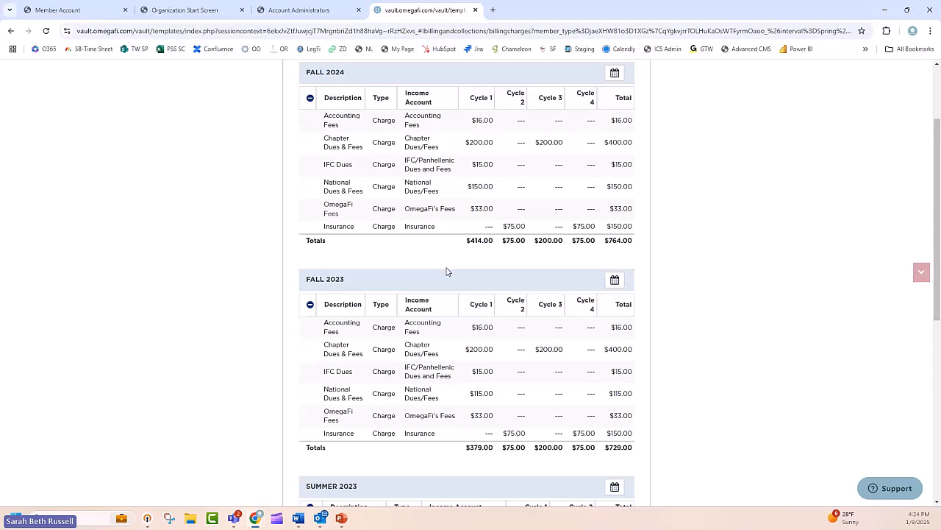
pyautogui.scroll(1, 447, 271)
pyautogui.scroll(-5, 446, 271)
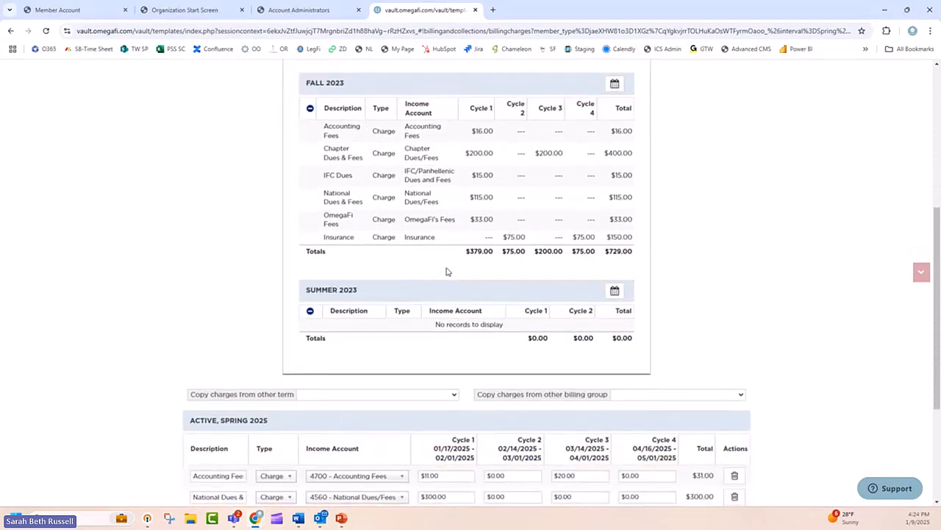
pyautogui.scroll(3, 456, 257)
pyautogui.scroll(2, 406, 111)
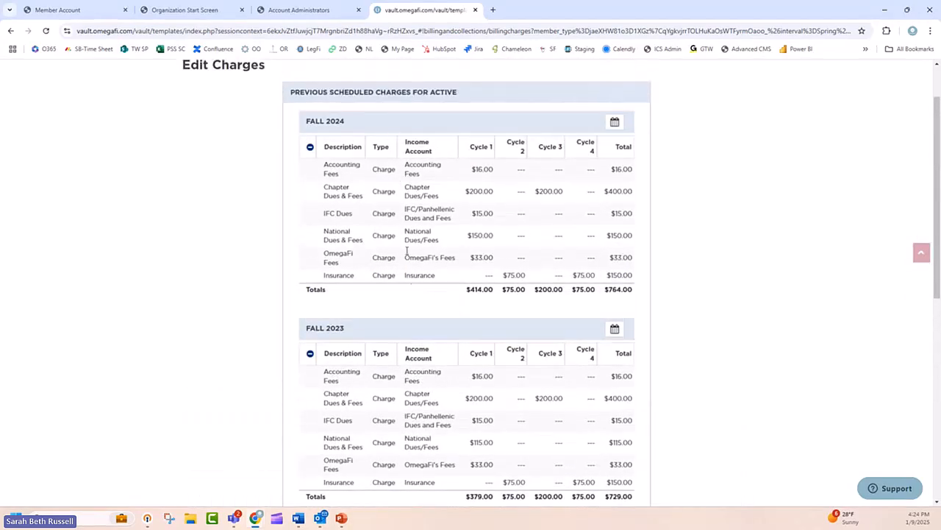
pyautogui.scroll(-4, 420, 230)
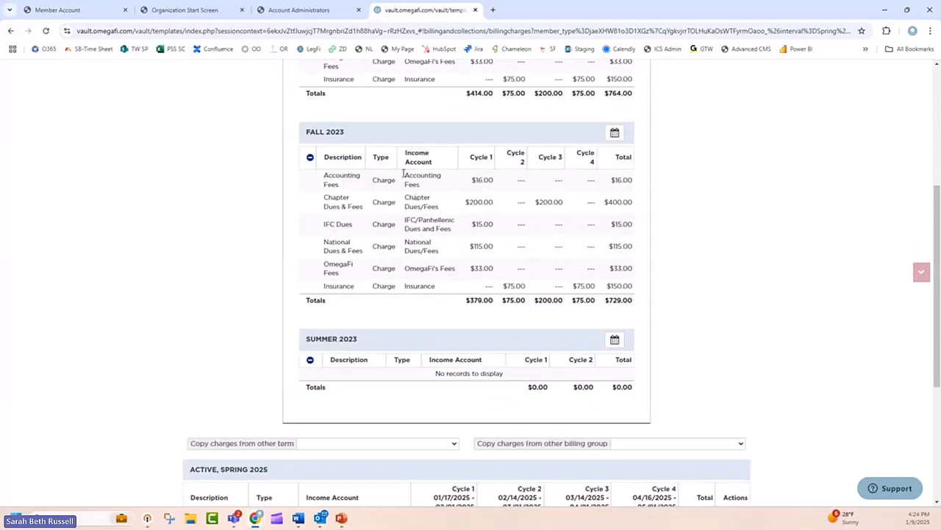
pyautogui.scroll(-2, 403, 173)
pyautogui.scroll(6, 382, 271)
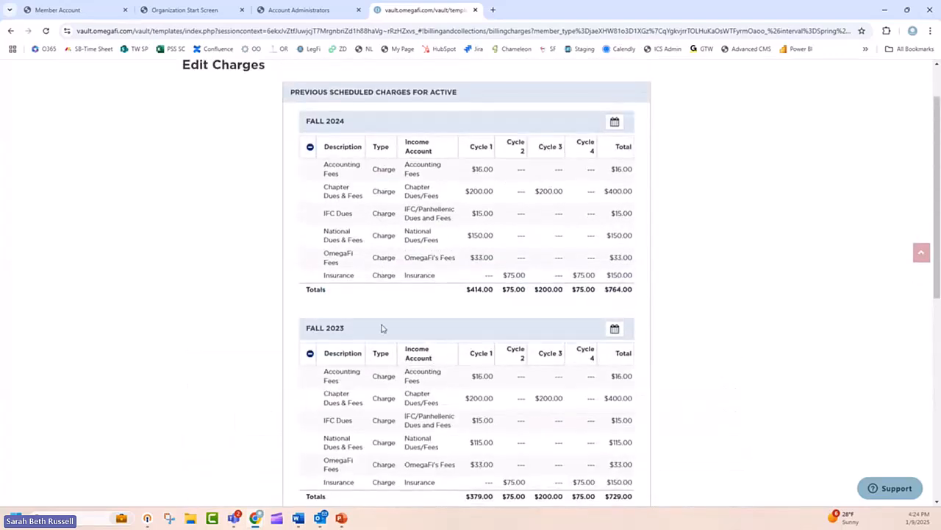
pyautogui.scroll(-9, 381, 328)
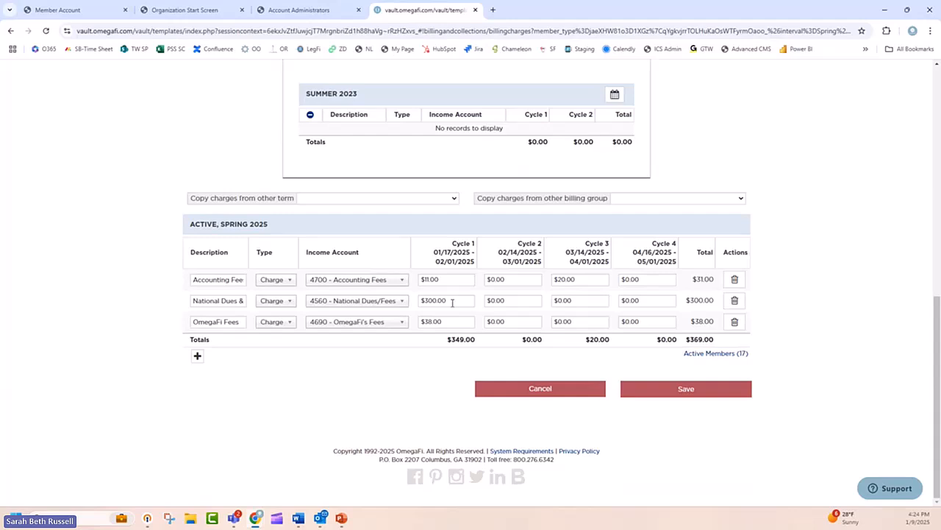
# Step: Add a Chapter Dues charge to the Active group's Spring 2025 charges with income account 4510 - Chapter Dues/Fees
pyautogui.click(197, 356)
pyautogui.click(218, 342)
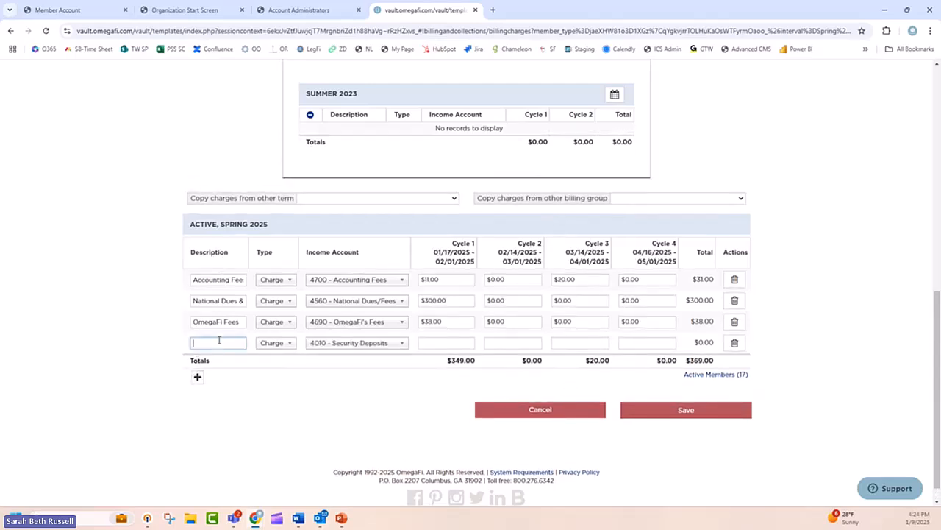
pyautogui.write('ch')
pyautogui.press('Tab')
pyautogui.click(346, 343)
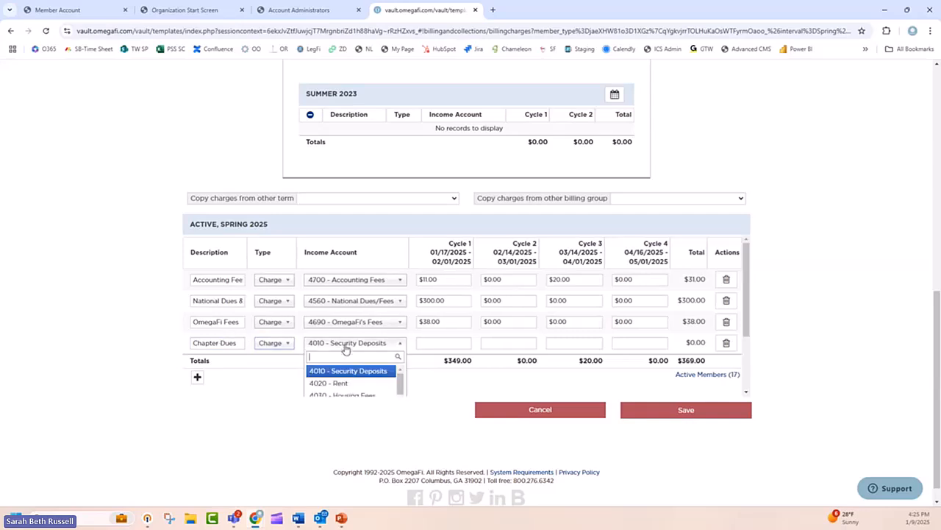
pyautogui.write('45')
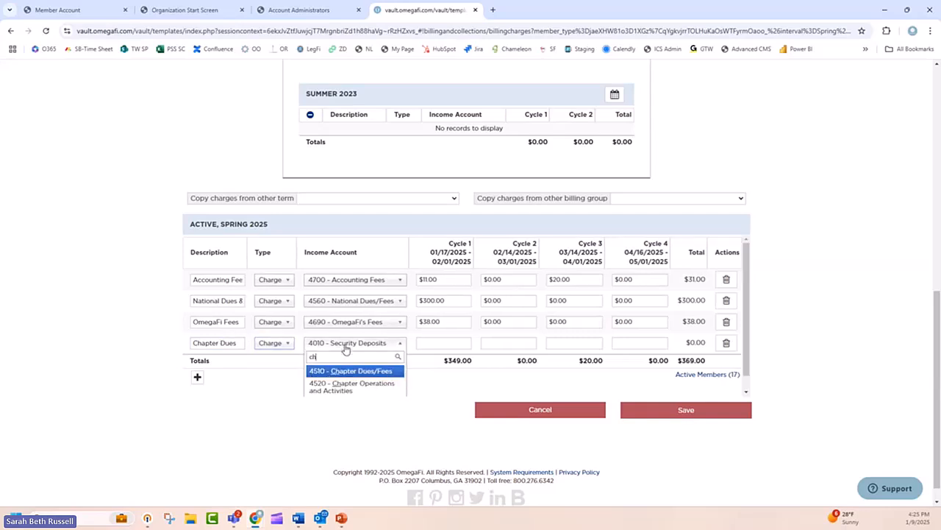
pyautogui.press('Return')
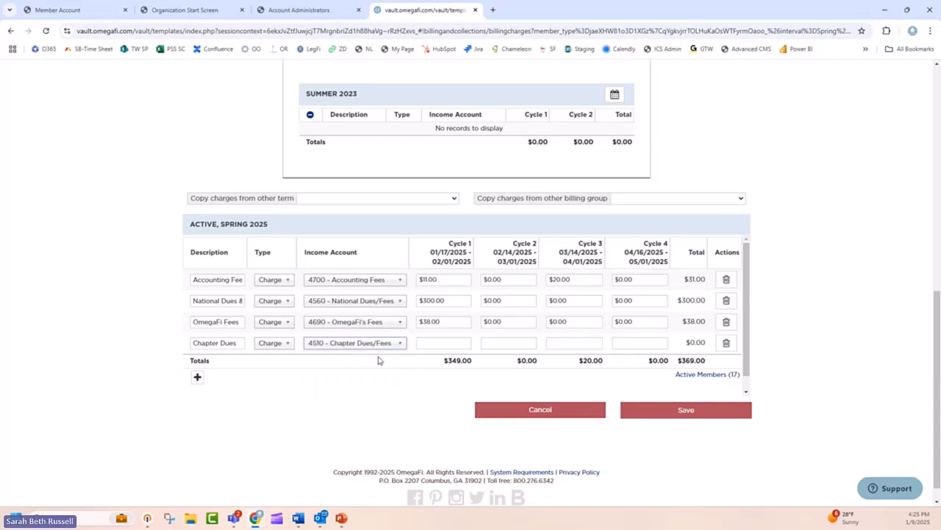
# Step: Check the available income accounts, set the Chapter Dues amount to 100 for Cycle 1 and save the Active group's charges
pyautogui.click(397, 344)
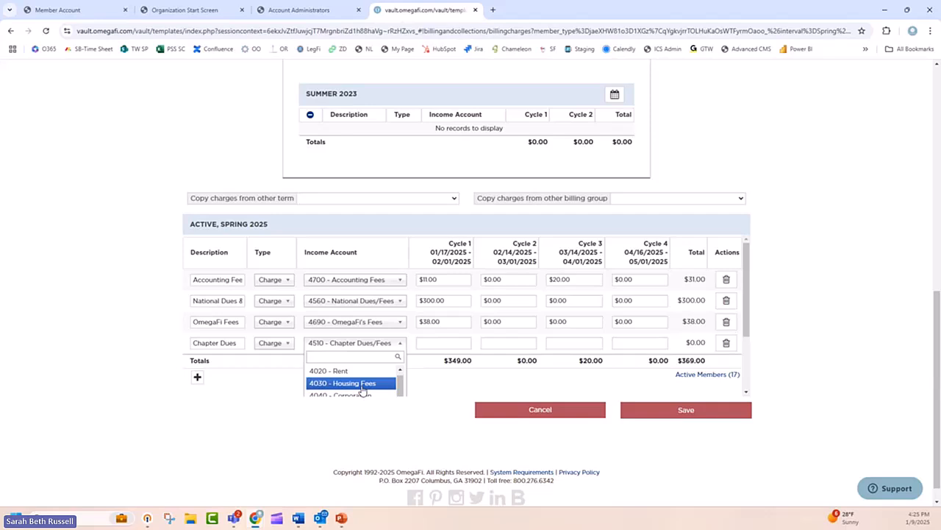
pyautogui.scroll(-3, 363, 388)
pyautogui.click(452, 392)
pyautogui.click(460, 344)
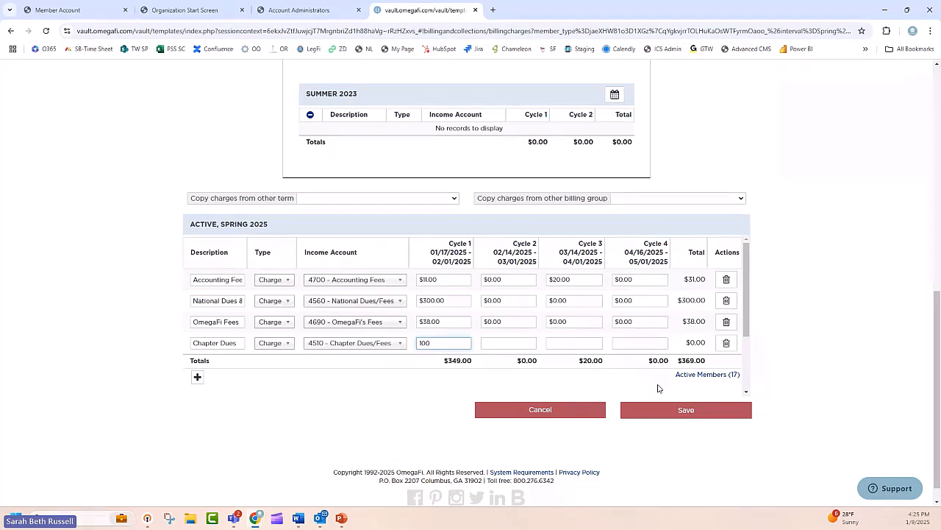
pyautogui.click(687, 409)
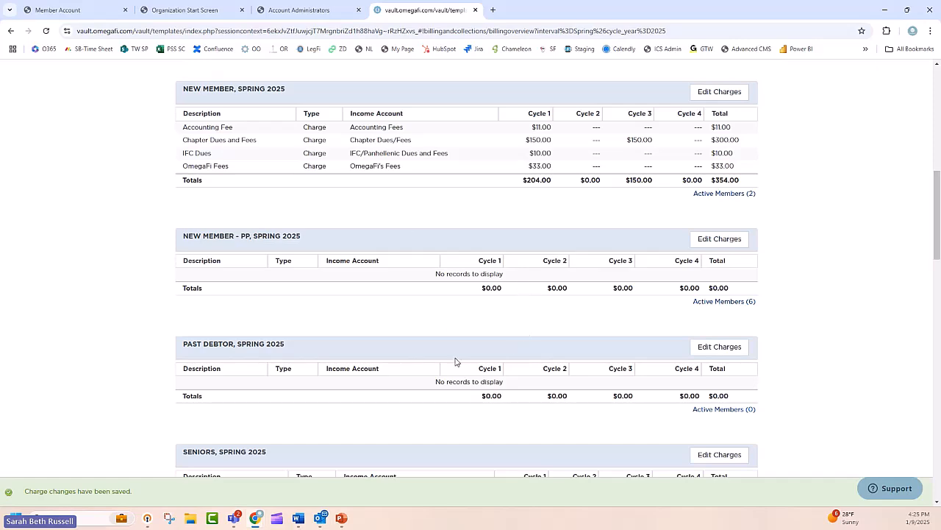
# Step: Open the Active - PP group's Spring 2025 charges for editing and go to its charge table below the previously scheduled charges
pyautogui.scroll(-1, 455, 361)
pyautogui.scroll(4, 455, 361)
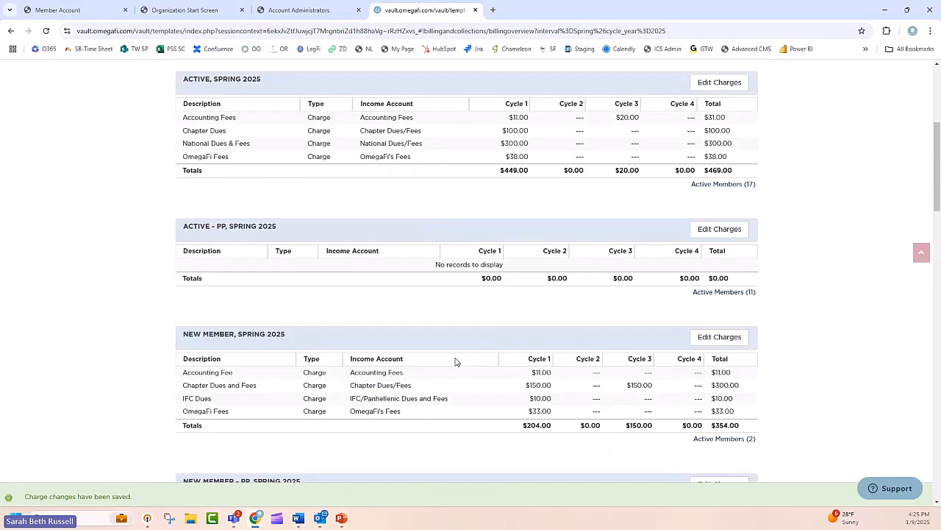
pyautogui.scroll(1, 497, 277)
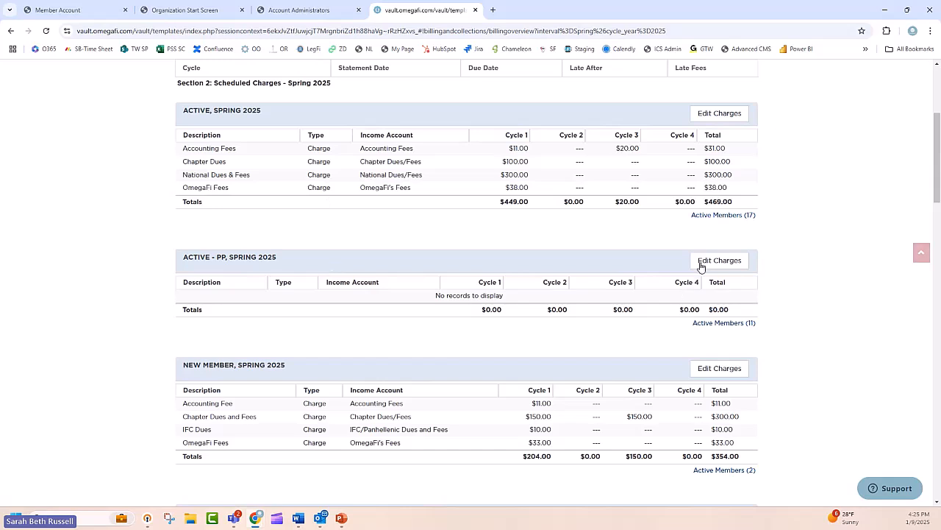
pyautogui.scroll(3, 721, 294)
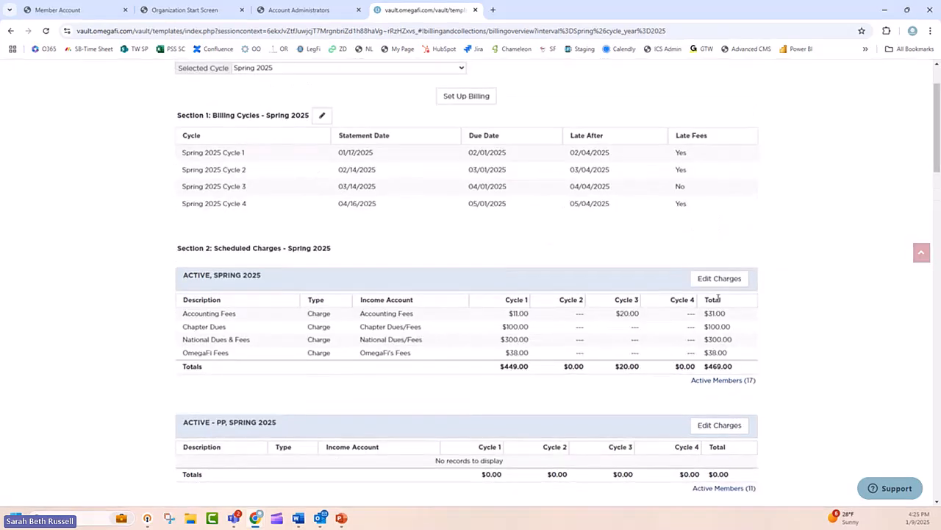
pyautogui.scroll(-2, 718, 316)
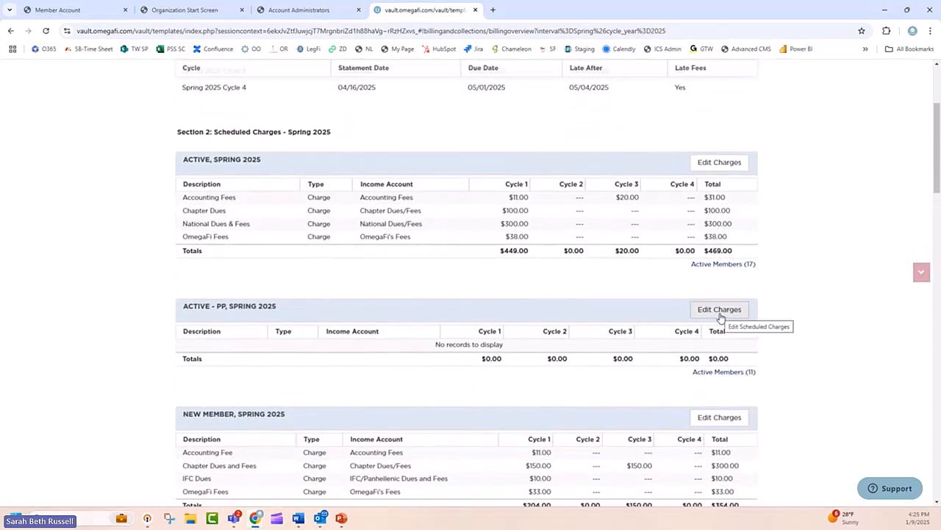
pyautogui.click(720, 318)
pyautogui.scroll(-10, 433, 261)
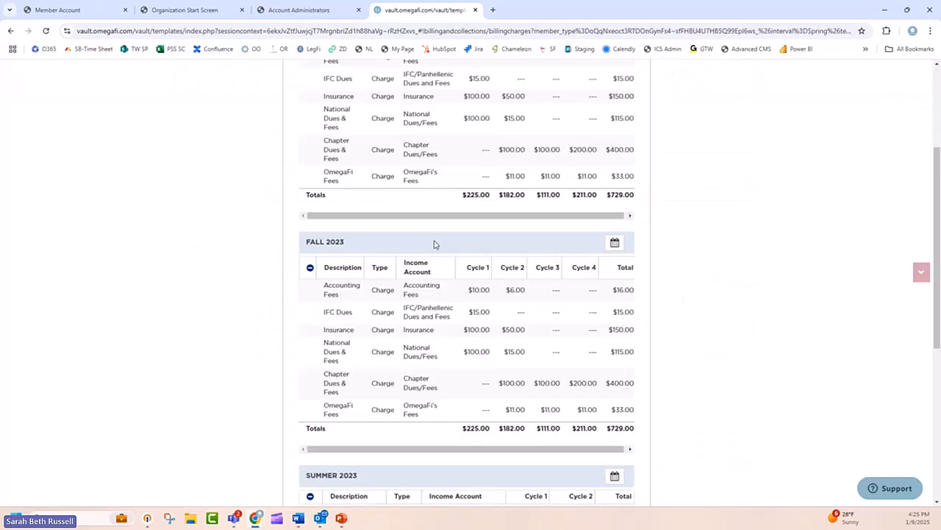
pyautogui.scroll(-3, 434, 260)
pyautogui.scroll(-2, 434, 261)
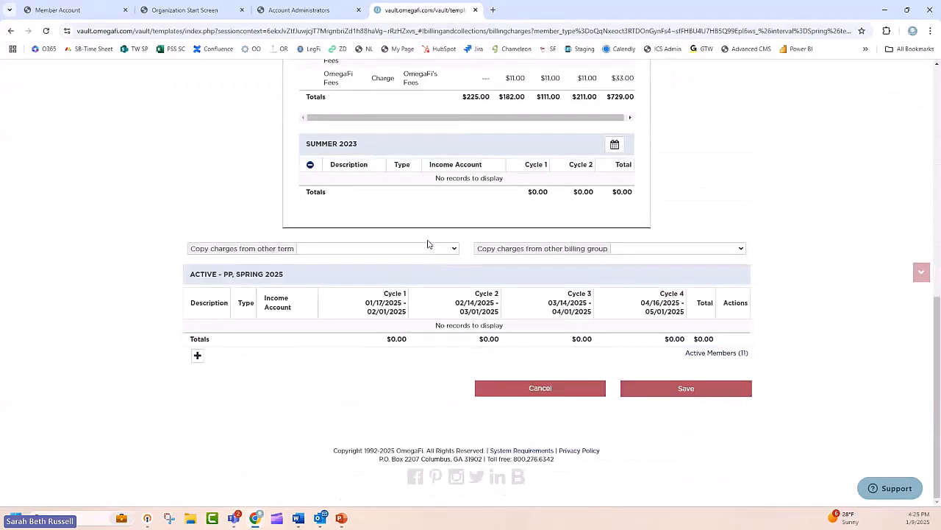
pyautogui.click(427, 249)
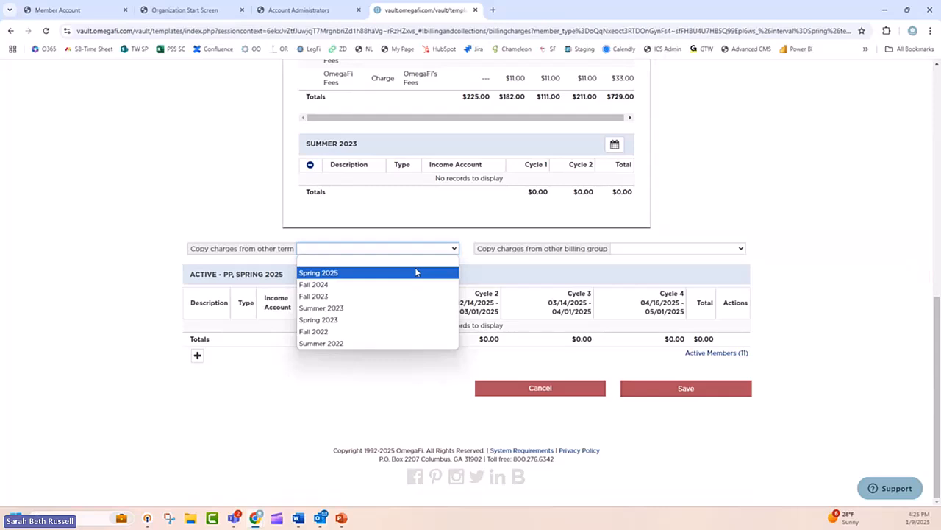
pyautogui.click(416, 271)
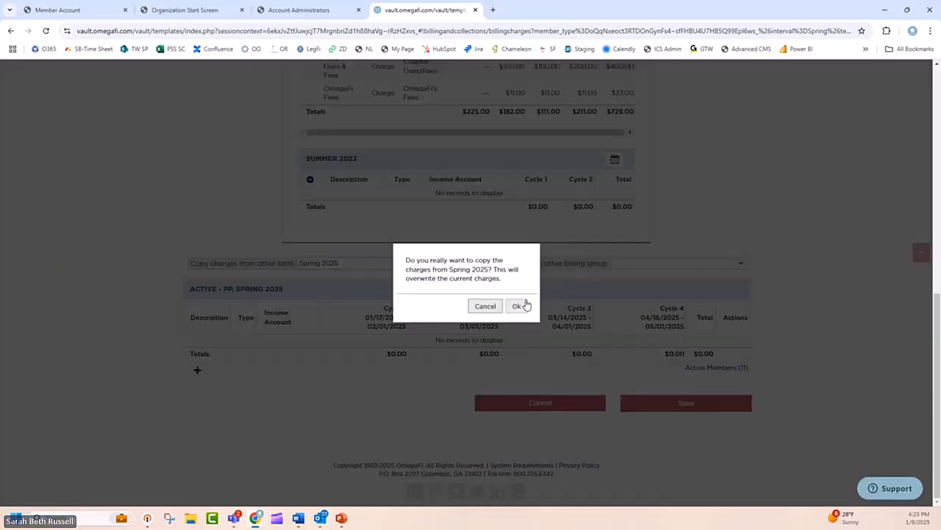
pyautogui.click(485, 306)
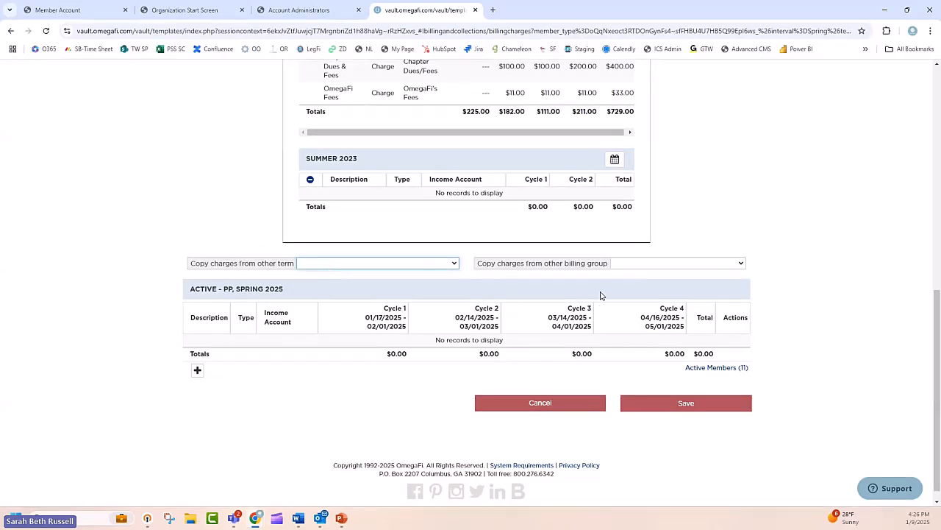
# Step: Copy the charges from the Active billing group into Active - PP for Spring 2025, accepting the overwrite
pyautogui.click(643, 265)
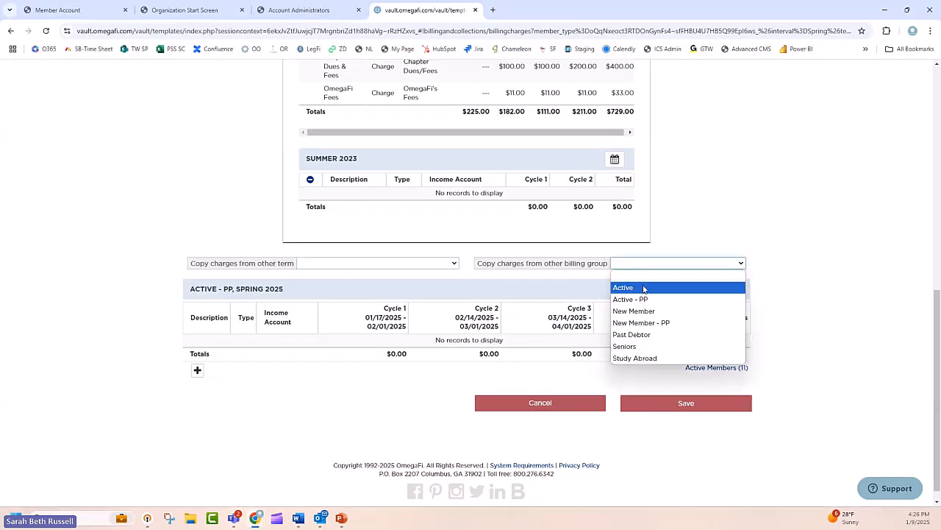
pyautogui.click(644, 288)
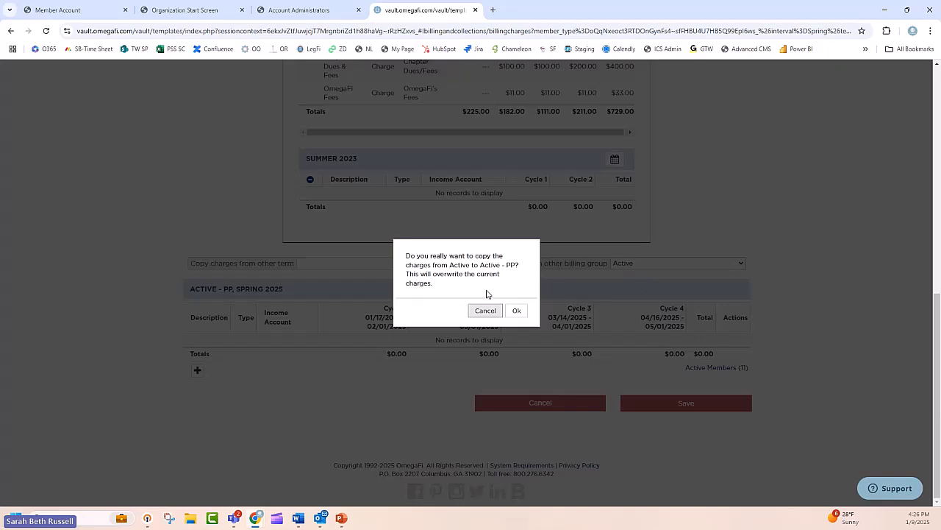
pyautogui.click(517, 311)
pyautogui.scroll(-2, 500, 294)
pyautogui.click(460, 257)
pyautogui.moveTo(460, 257); pyautogui.dragTo(402, 253)
pyautogui.click(444, 254)
# Step: Split the Active - PP Chapter Dues into $25 for each of the four cycles
pyautogui.click(457, 279)
pyautogui.moveTo(458, 279); pyautogui.dragTo(397, 284)
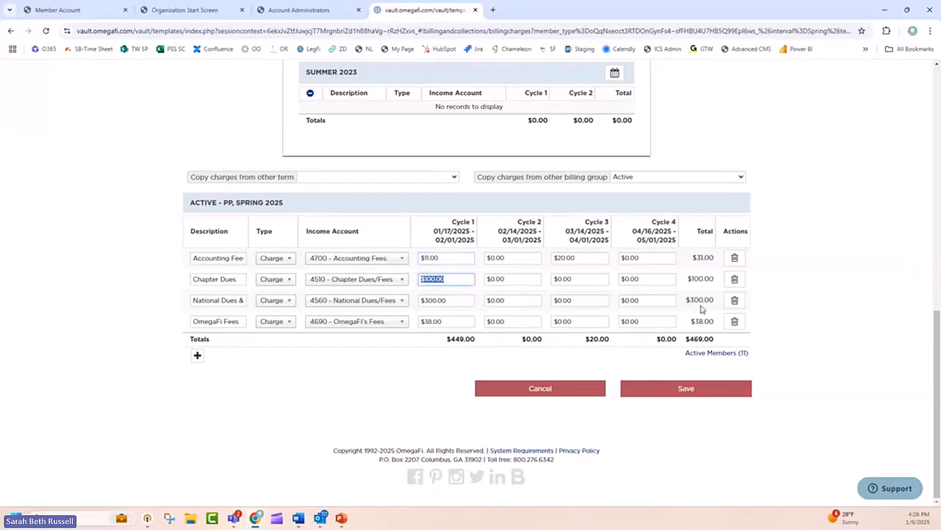
pyautogui.write('25')
pyautogui.press('Tab')
pyautogui.write('25')
pyautogui.press('Tab')
pyautogui.write('25')
pyautogui.press('Tab')
pyautogui.write('25')
# Step: Set the Active - PP National Dues to $150 in Cycle 1 and $150 in Cycle 2, and save the charges
pyautogui.doubleClick(460, 302)
pyautogui.write('150')
pyautogui.press('Tab')
pyautogui.write('150')
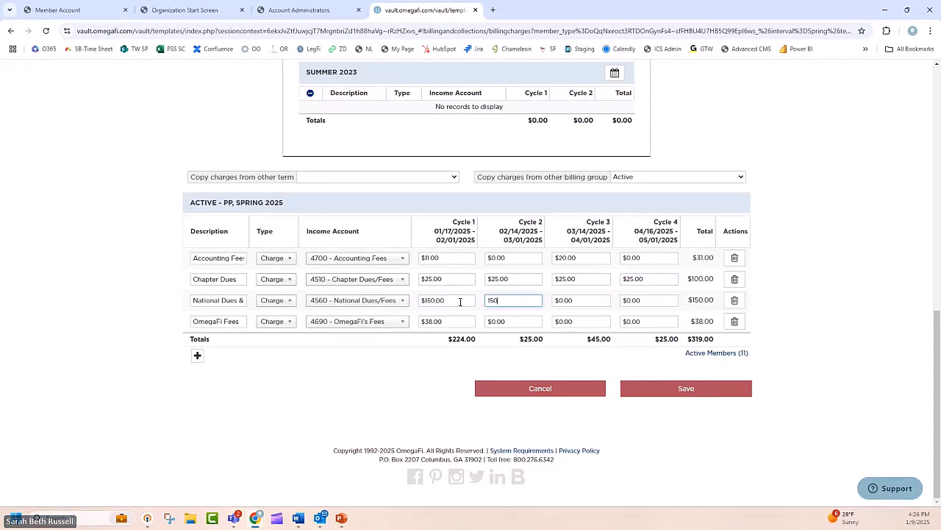
pyautogui.press('Tab')
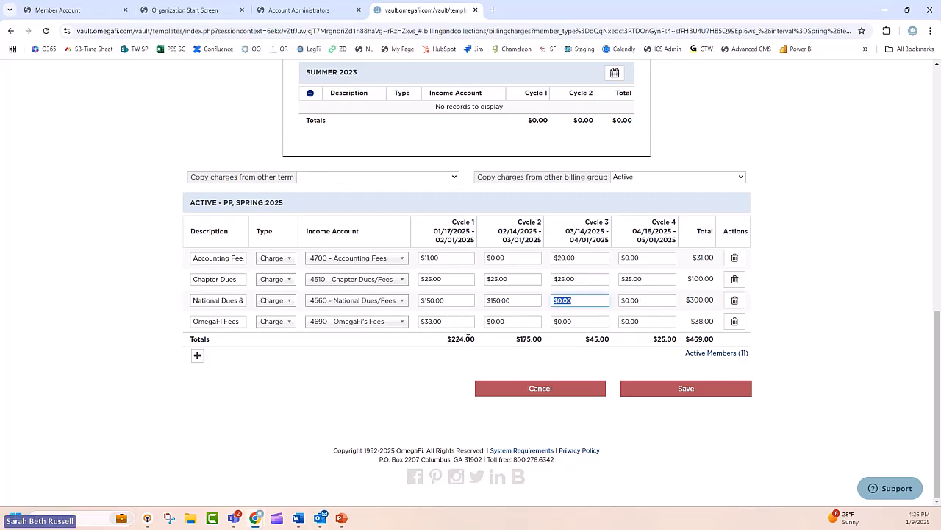
pyautogui.click(463, 320)
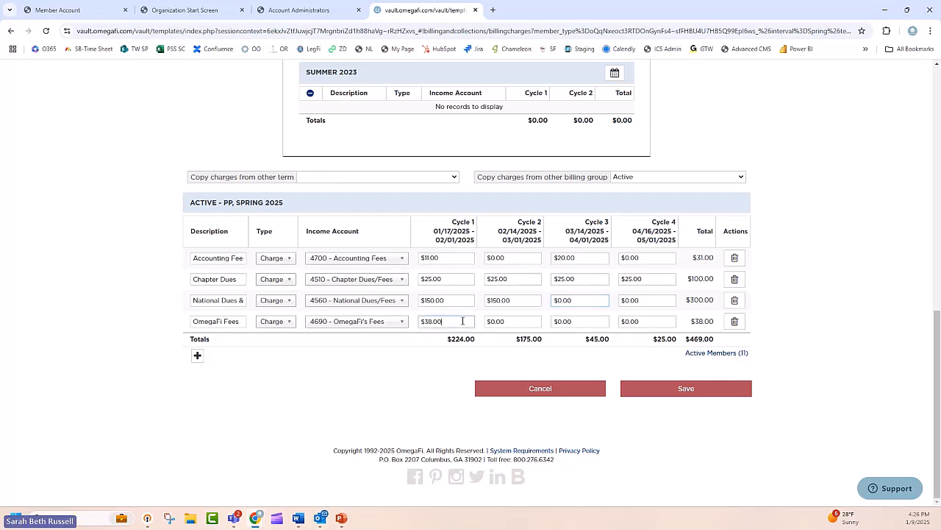
pyautogui.click(704, 391)
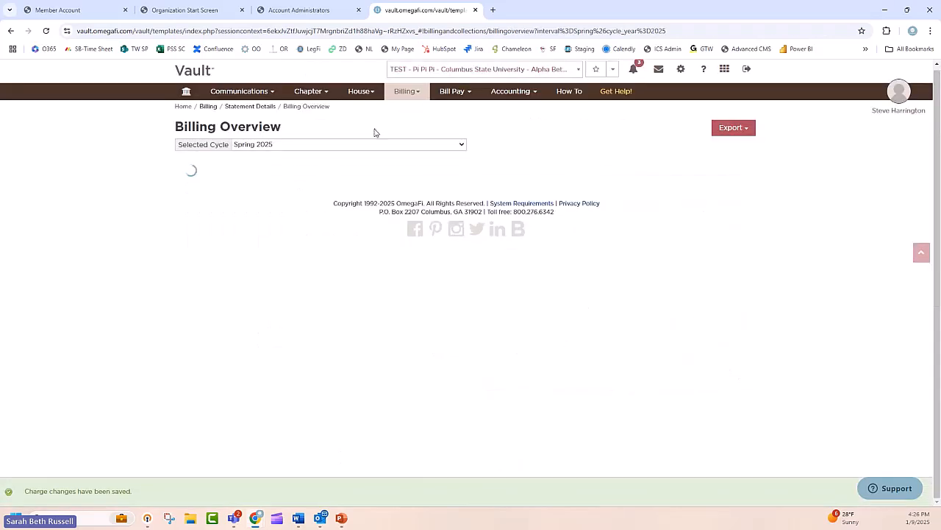
# Step: Examine the Spring 2025 billing cycles and the scheduled charges of the Active and Active - PP groups in Billing Overview
pyautogui.scroll(-3, 589, 301)
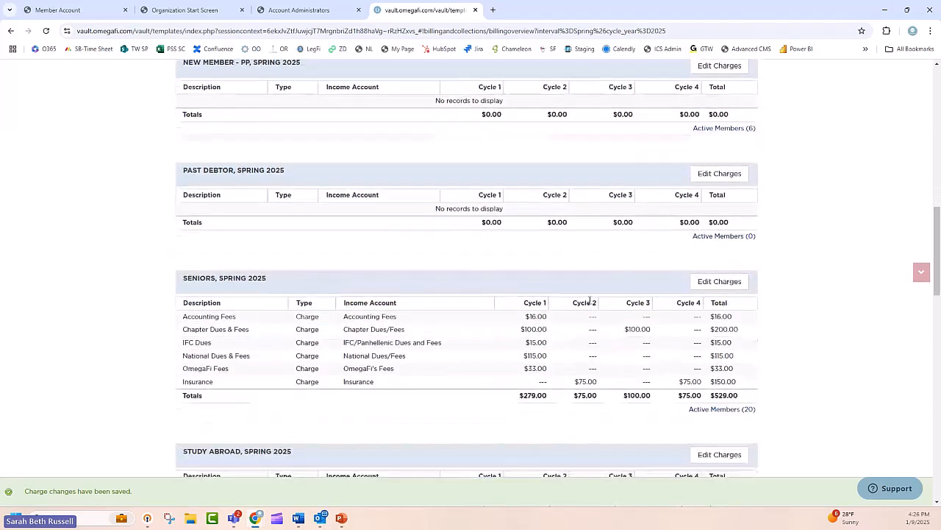
pyautogui.scroll(10, 590, 301)
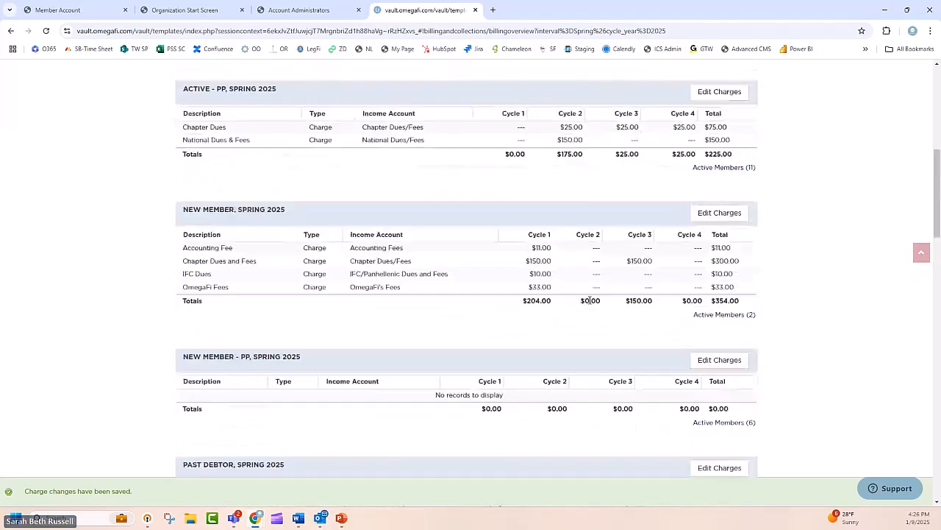
pyautogui.scroll(3, 589, 301)
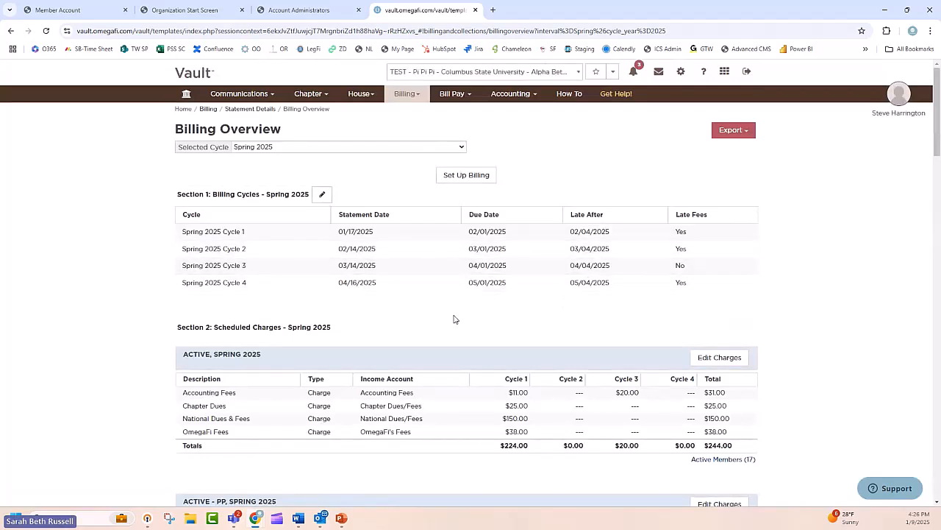
pyautogui.scroll(-1, 454, 318)
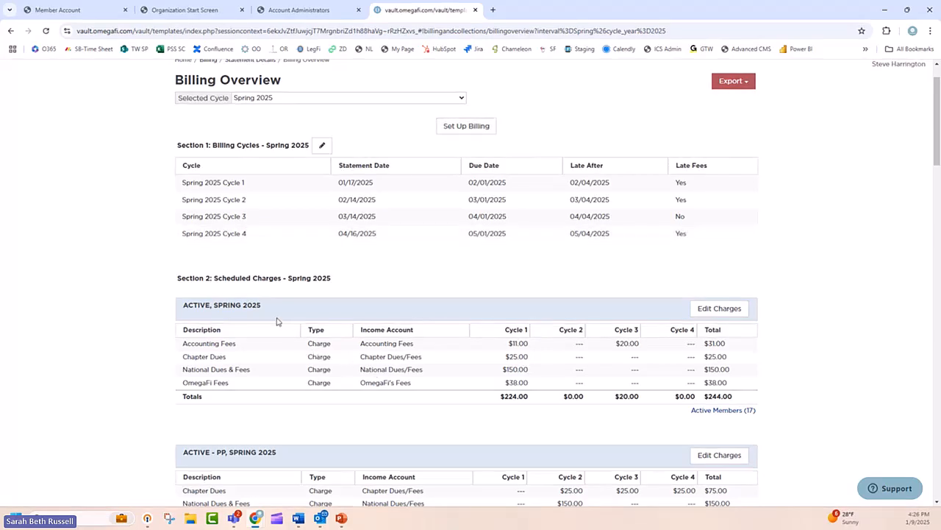
pyautogui.scroll(-1, 279, 323)
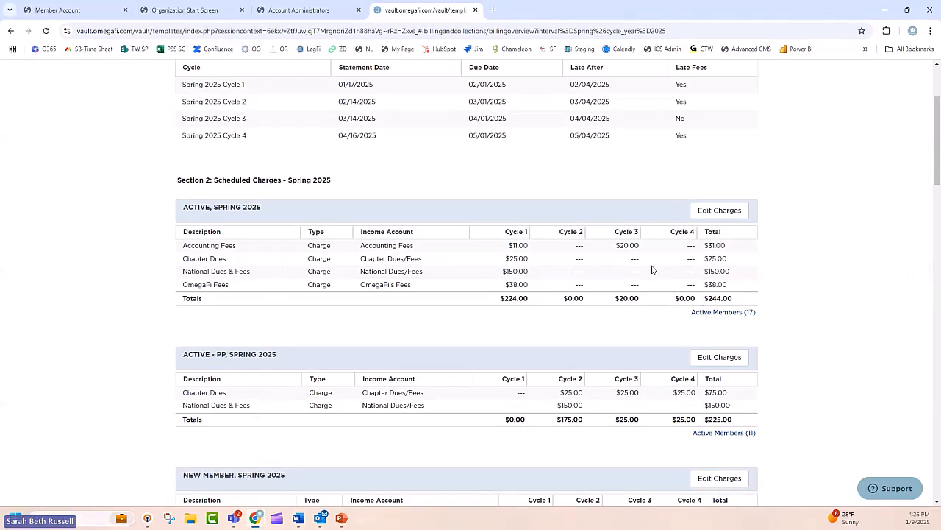
pyautogui.scroll(1, 652, 269)
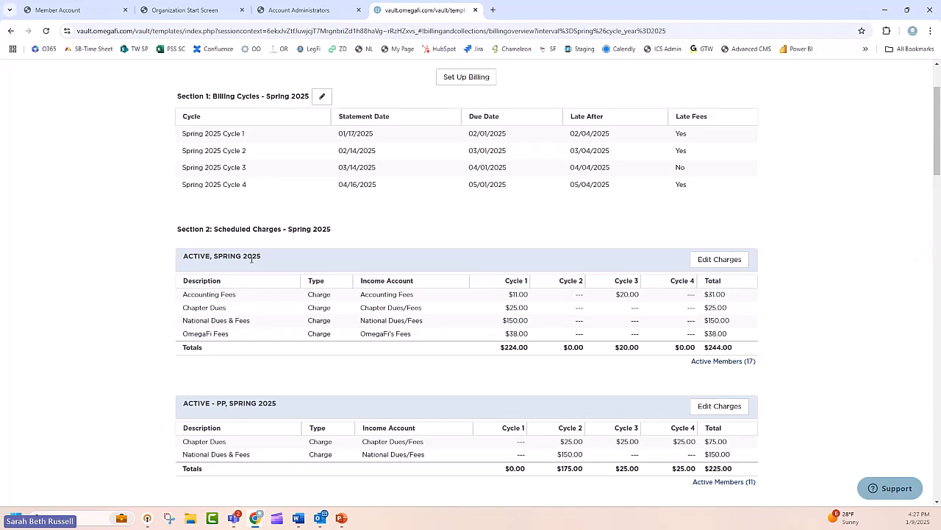
pyautogui.scroll(2, 734, 215)
pyautogui.scroll(-2, 736, 216)
pyautogui.scroll(2, 420, 372)
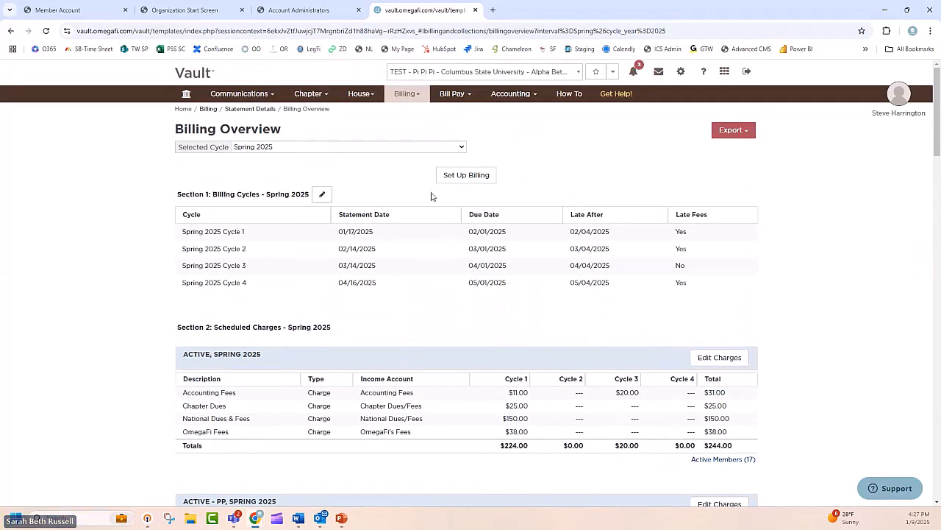
# Step: Compare the regular and PP groups' Spring 2025 charges for Active and New Member, and return to the billing cycles
pyautogui.scroll(-1, 431, 196)
pyautogui.scroll(-3, 273, 318)
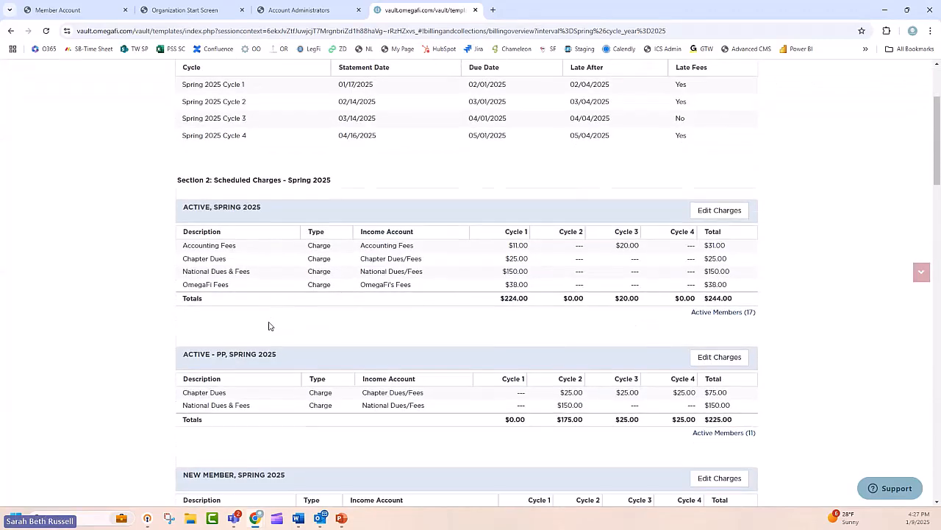
pyautogui.scroll(-1, 261, 322)
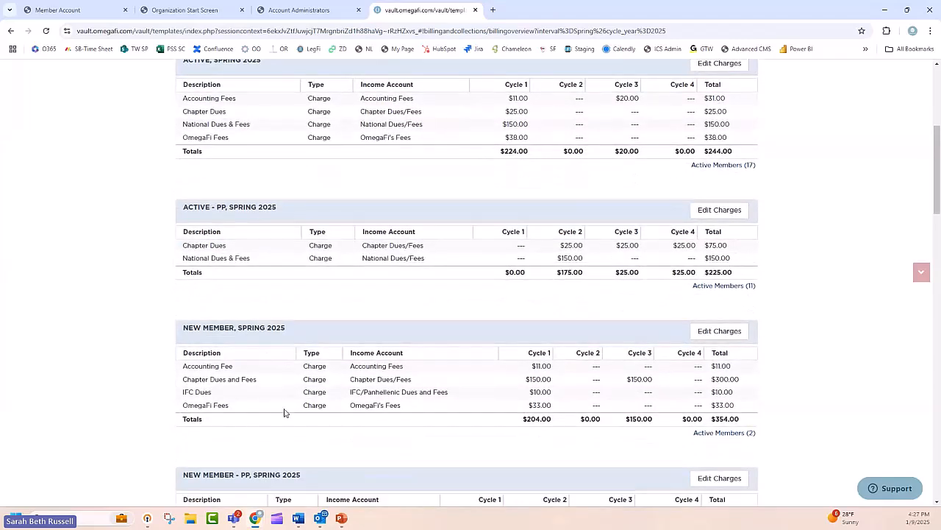
pyautogui.scroll(-1, 283, 409)
pyautogui.scroll(-1, 301, 364)
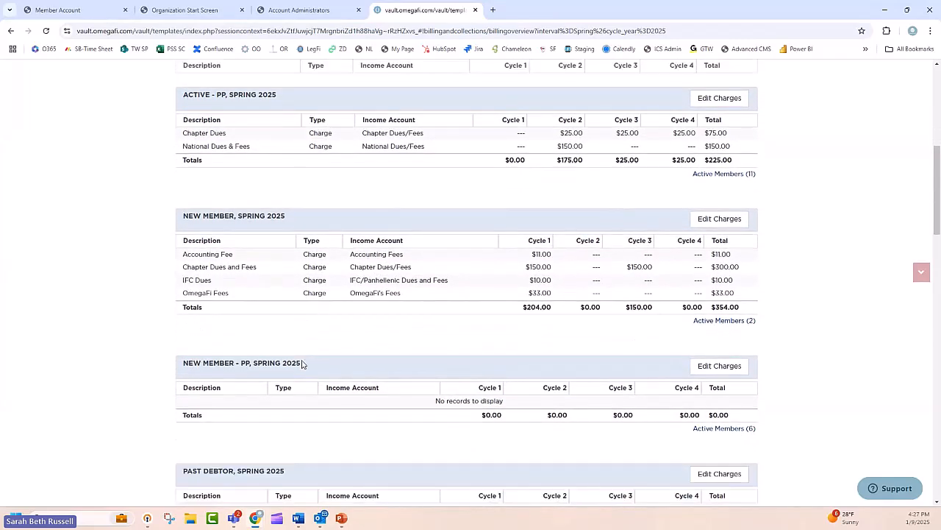
pyautogui.scroll(-1, 301, 363)
pyautogui.scroll(8, 301, 368)
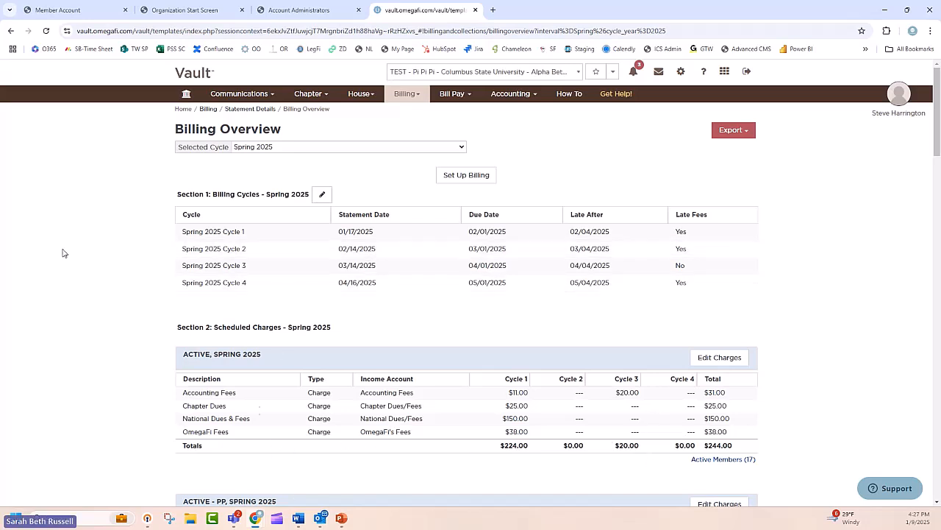
pyautogui.scroll(-1, 542, 383)
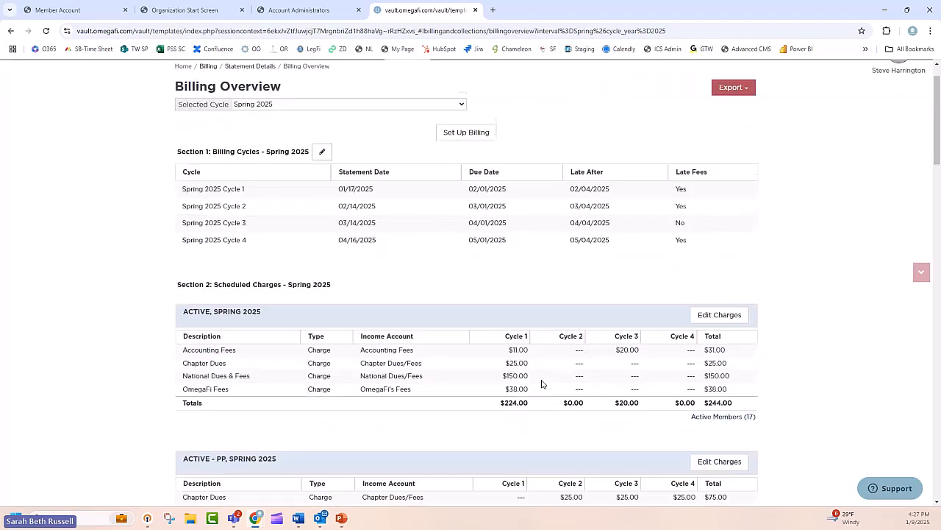
# Step: Start adding transactions to a group and select all active members of the New Member and New Member - PP billing groups
pyautogui.scroll(1, 542, 383)
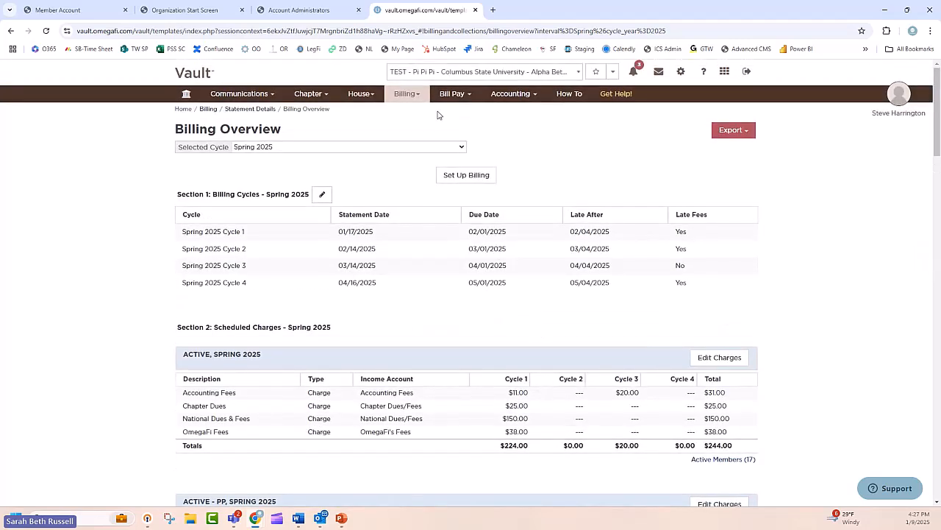
pyautogui.click(409, 97)
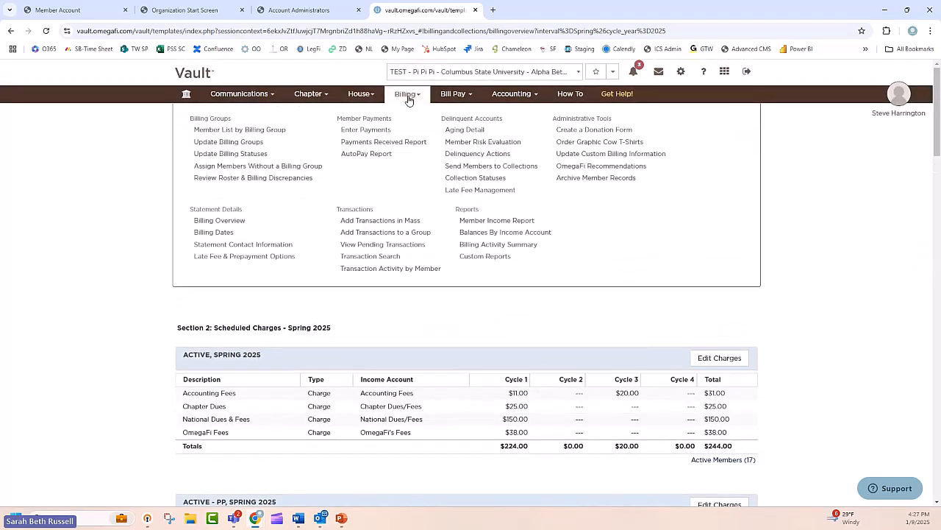
pyautogui.click(405, 231)
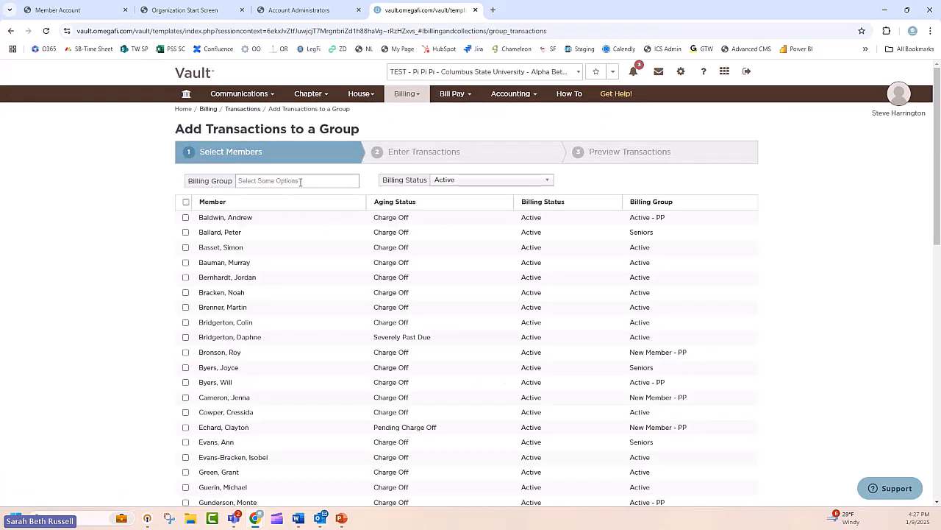
pyautogui.click(300, 181)
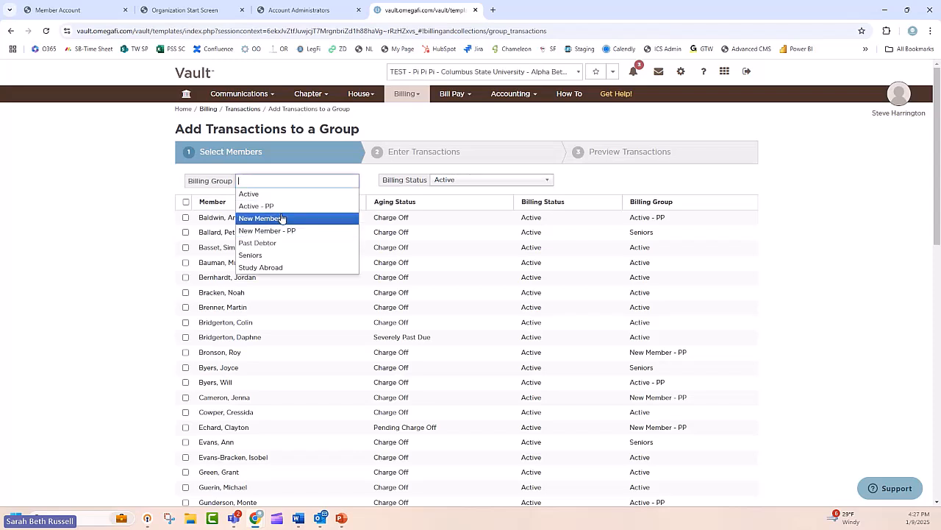
pyautogui.click(281, 219)
pyautogui.click(311, 180)
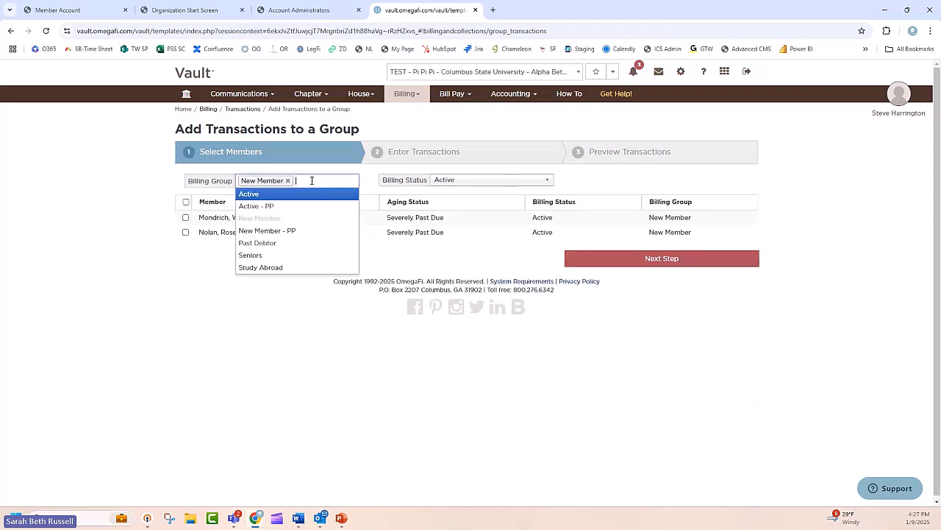
pyautogui.click(301, 230)
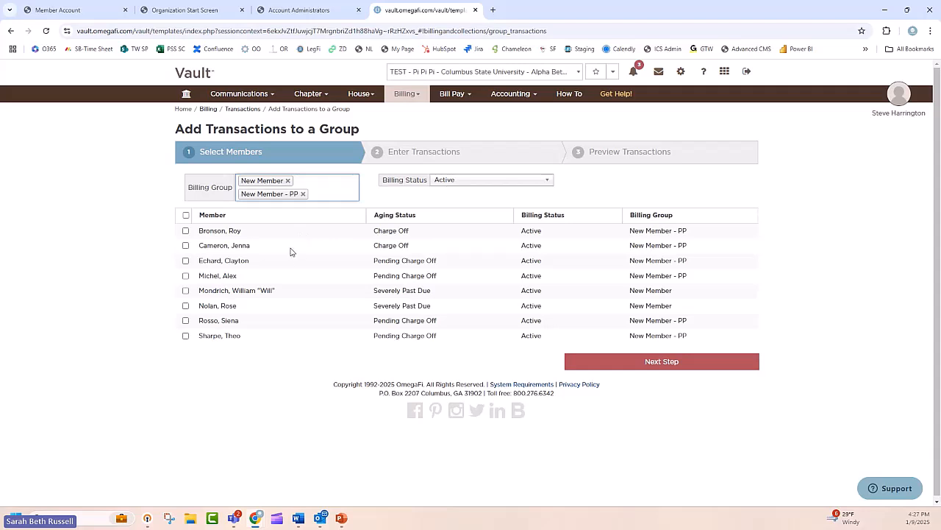
pyautogui.click(188, 221)
pyautogui.click(186, 216)
pyautogui.click(647, 368)
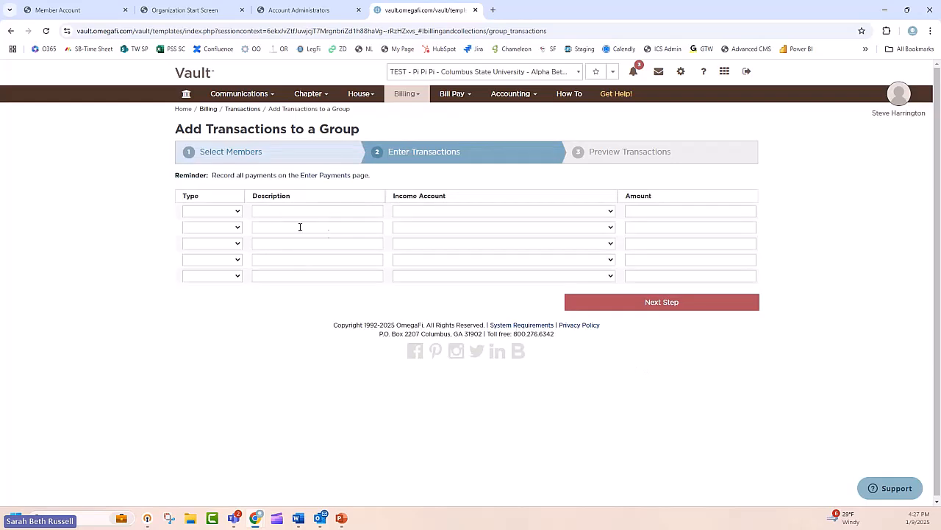
# Step: Enter a $200 charge described as NM Retreat under the 4590 - Social income account
pyautogui.click(228, 213)
pyautogui.click(202, 233)
pyautogui.click(287, 212)
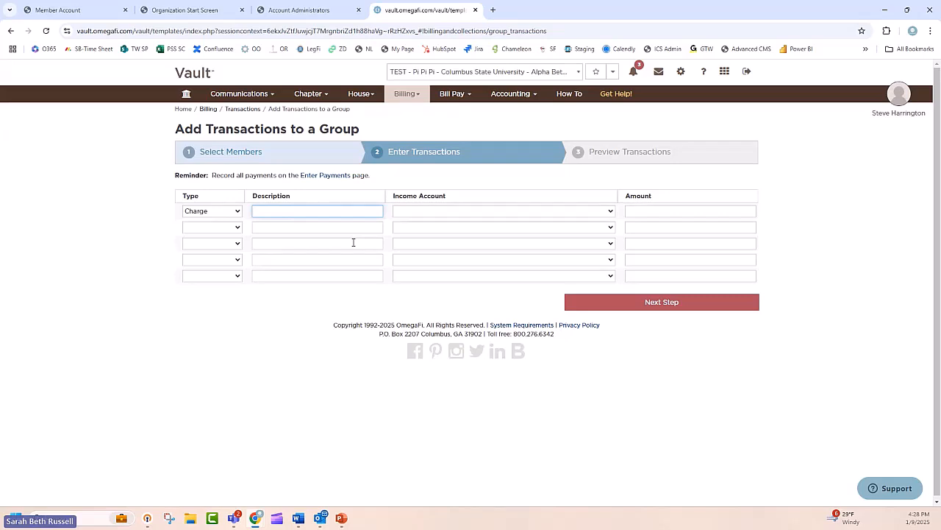
pyautogui.write('NM Retreat')
pyautogui.press('Tab')
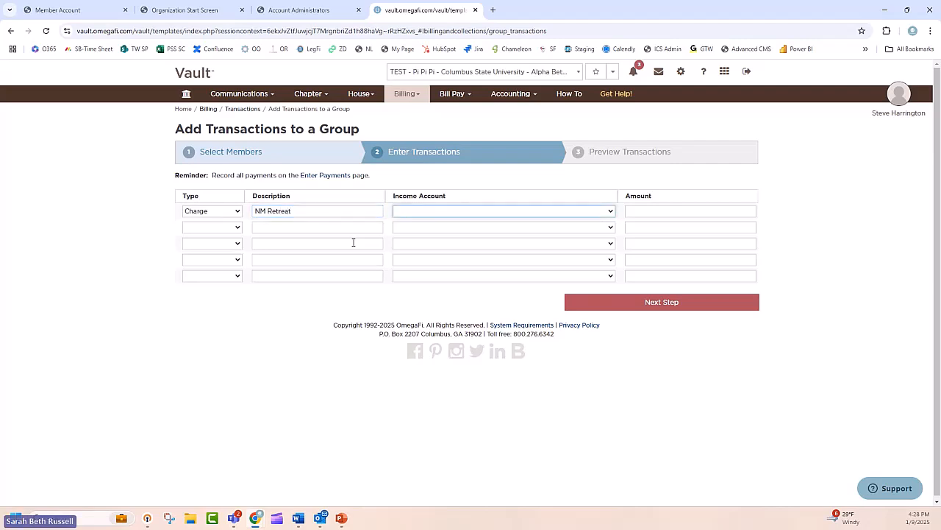
pyautogui.click(481, 212)
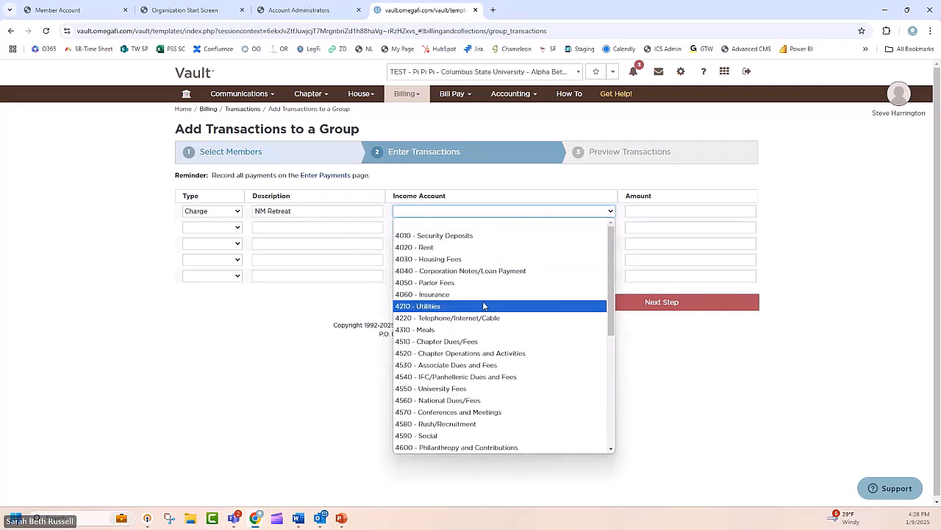
pyautogui.click(475, 436)
pyautogui.click(681, 214)
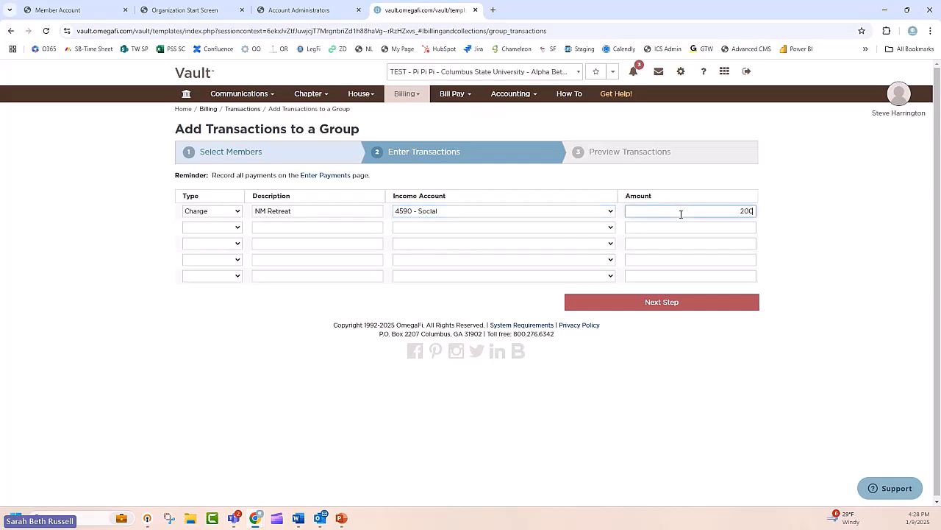
# Step: Preview and create the NM Retreat transactions for the selected members, and review the pending transactions with their summary
pyautogui.click(725, 303)
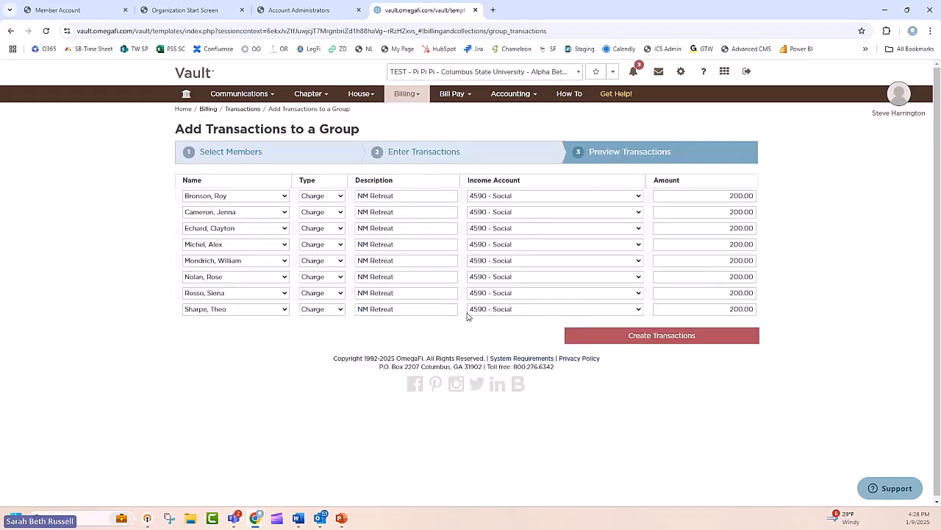
pyautogui.click(703, 343)
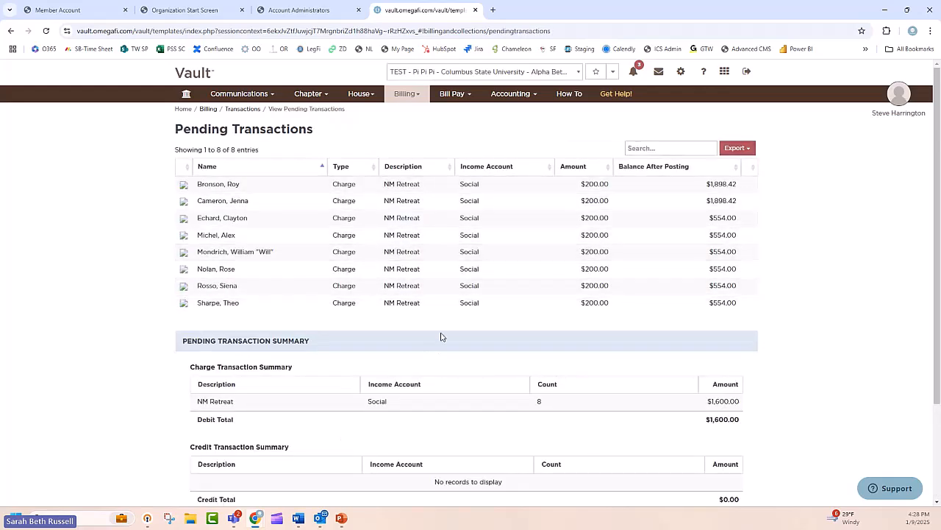
pyautogui.scroll(-2, 441, 333)
pyautogui.scroll(2, 444, 336)
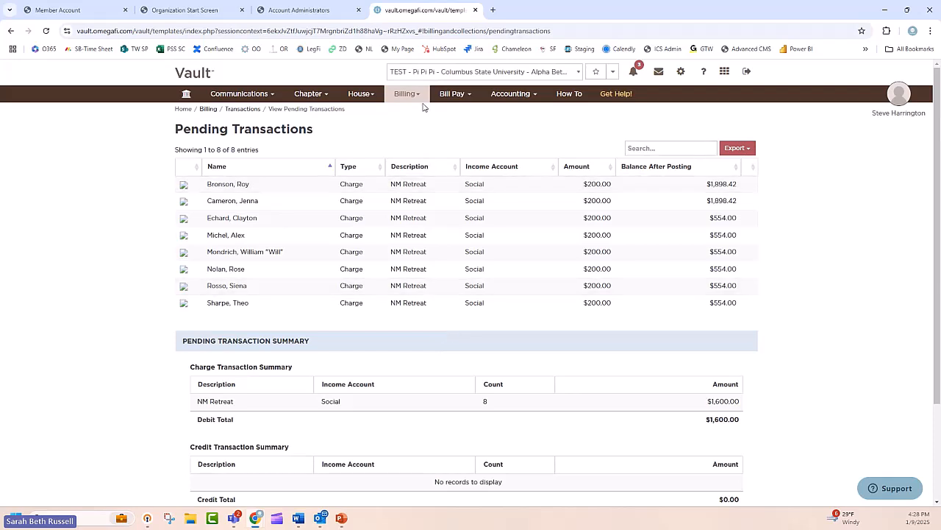
# Step: Start adding transactions in mass and choose four different members in the first four rows
pyautogui.click(407, 96)
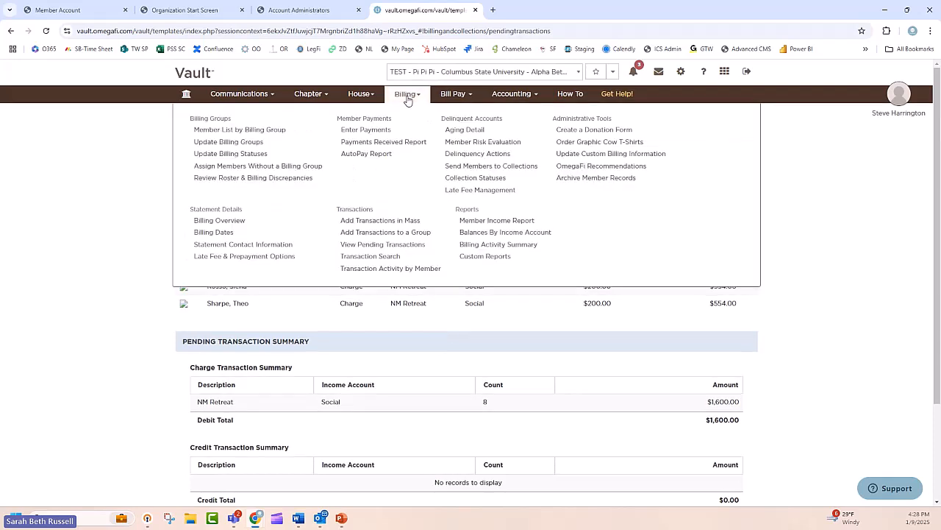
pyautogui.click(379, 220)
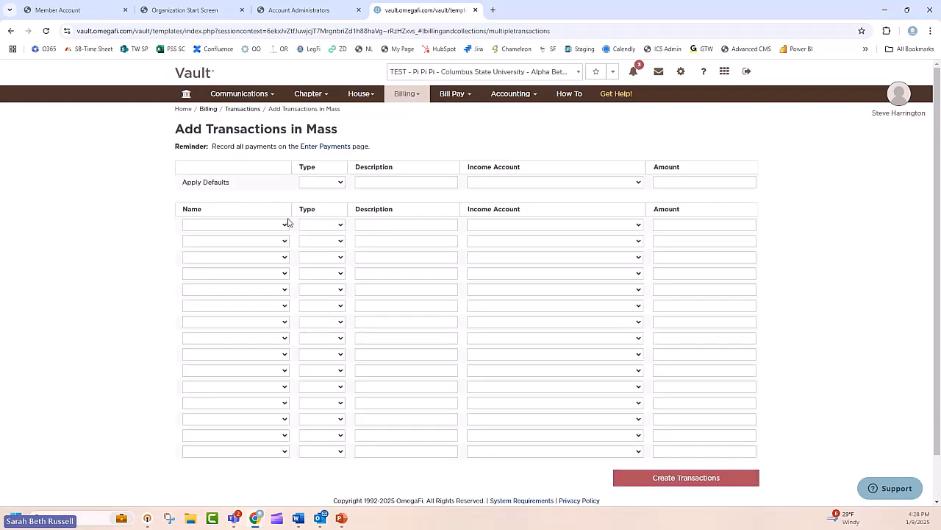
pyautogui.click(279, 227)
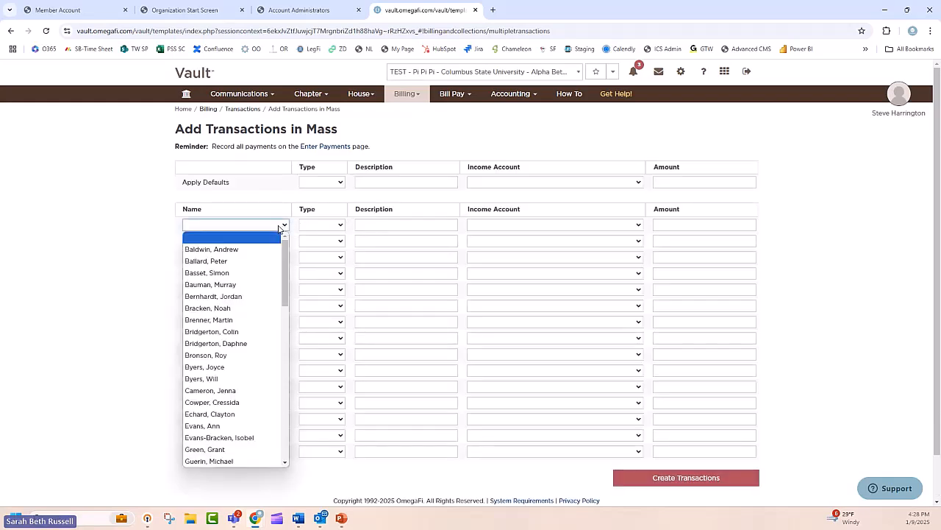
pyautogui.click(237, 296)
pyautogui.click(259, 241)
pyautogui.click(242, 318)
pyautogui.click(265, 240)
pyautogui.click(237, 347)
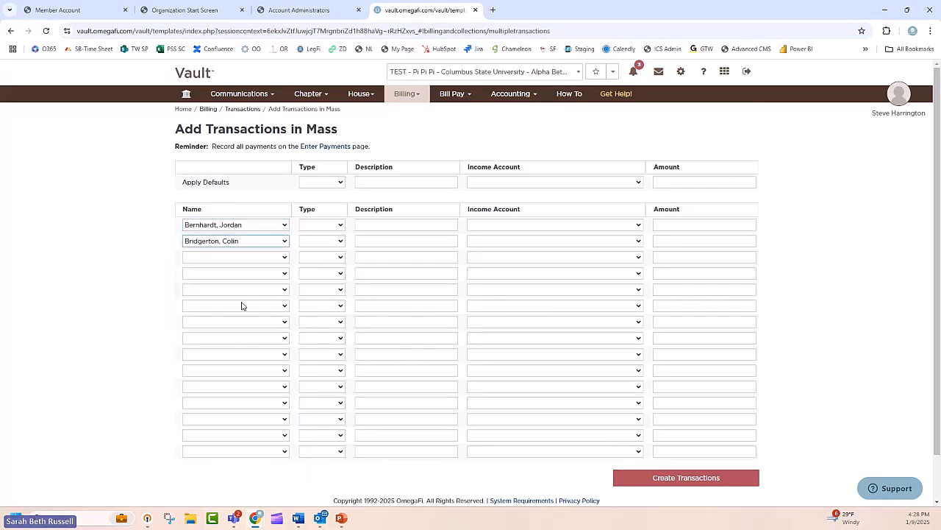
pyautogui.click(250, 261)
pyautogui.click(231, 400)
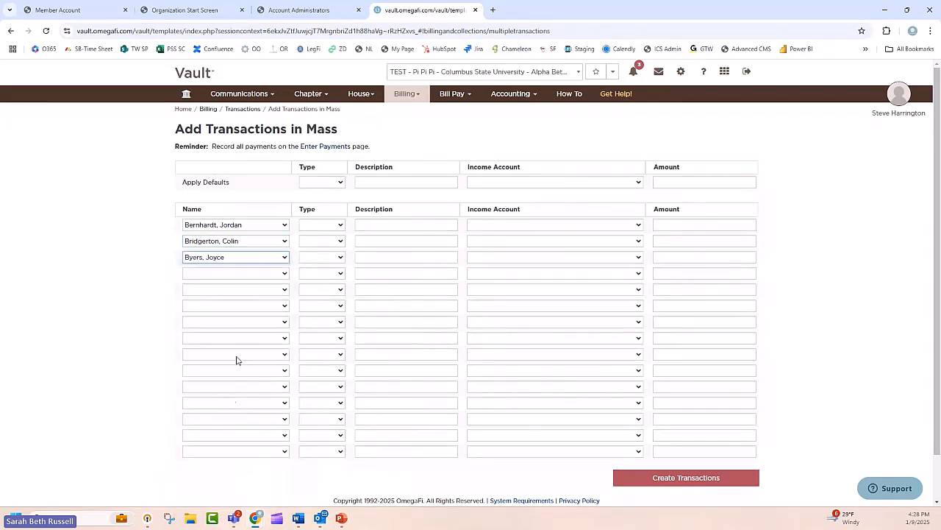
pyautogui.click(252, 276)
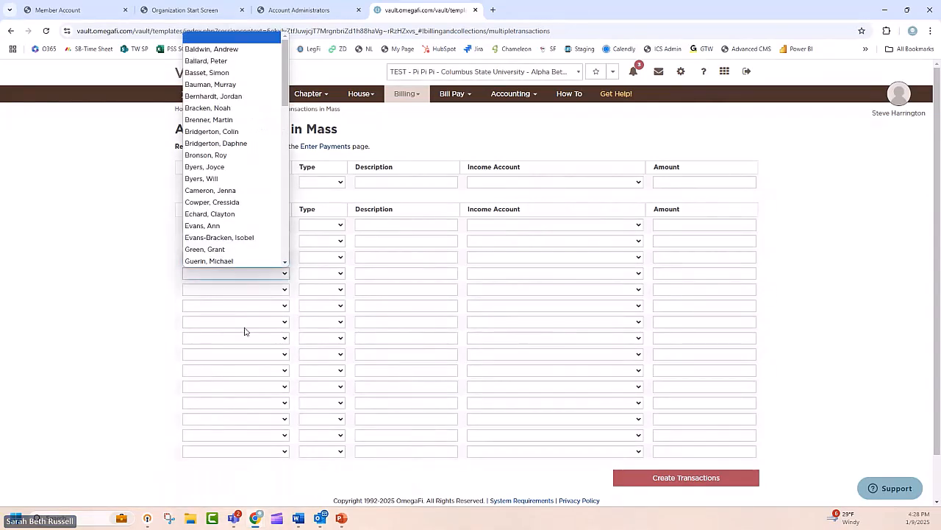
pyautogui.click(245, 202)
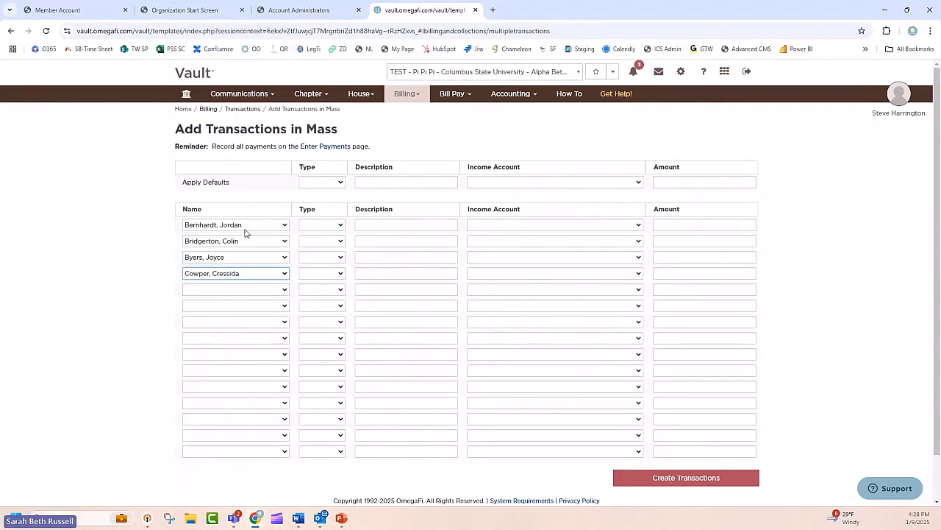
# Step: Fill the first row as a $15 Tshirt charge to 4580 - Rush/Recruitment, and set the second row's amount to $30
pyautogui.click(318, 227)
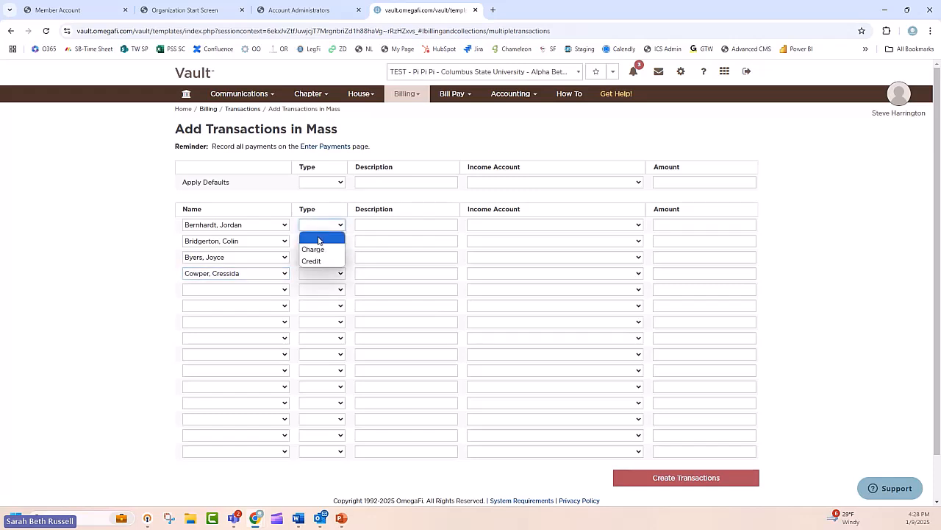
pyautogui.click(312, 249)
pyautogui.click(383, 228)
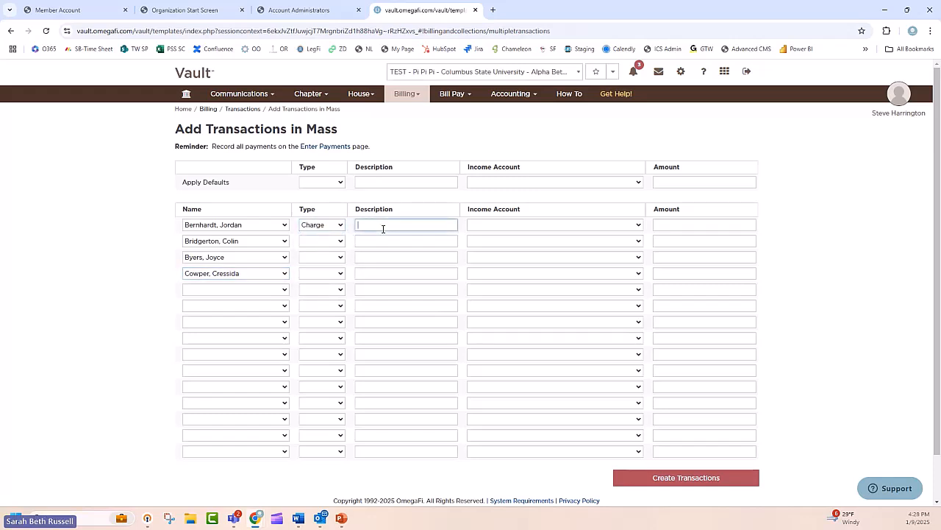
pyautogui.write('Tshirt')
pyautogui.press('Tab')
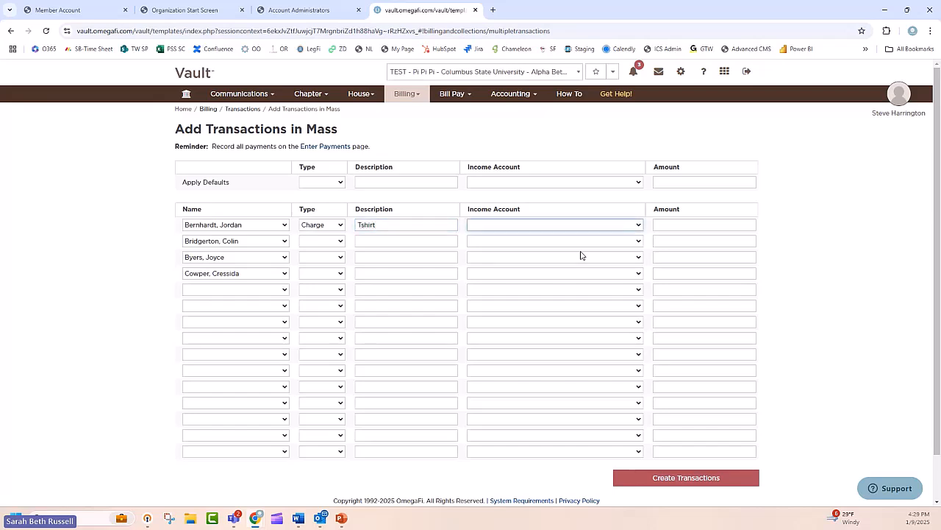
pyautogui.click(638, 224)
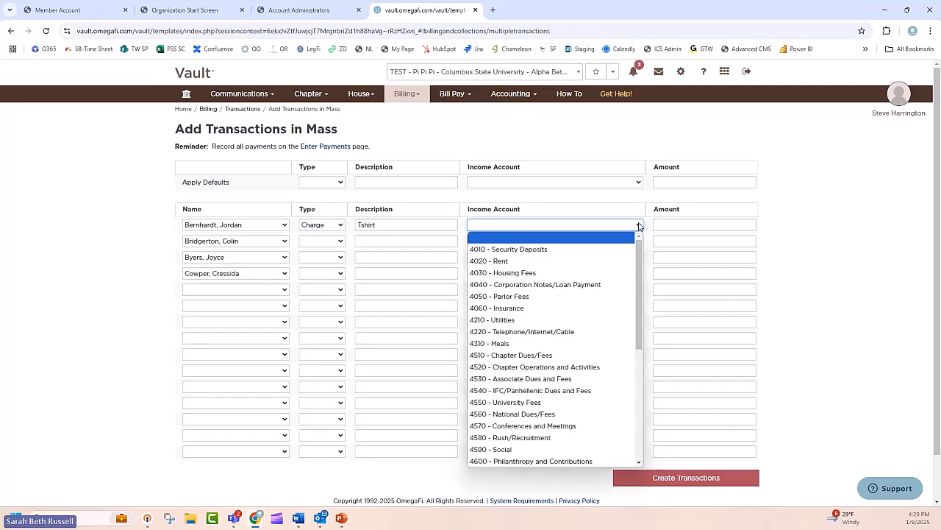
pyautogui.click(570, 438)
pyautogui.click(714, 228)
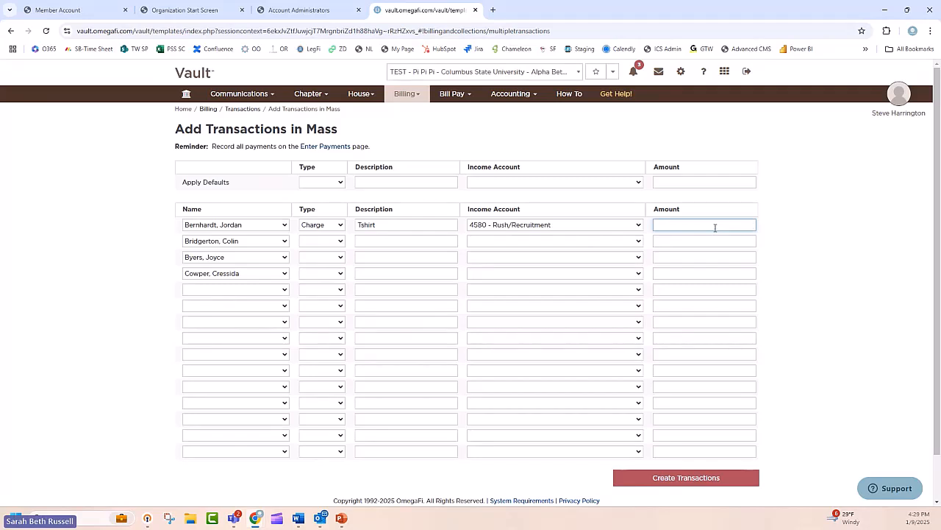
pyautogui.click(734, 241)
pyautogui.click(739, 254)
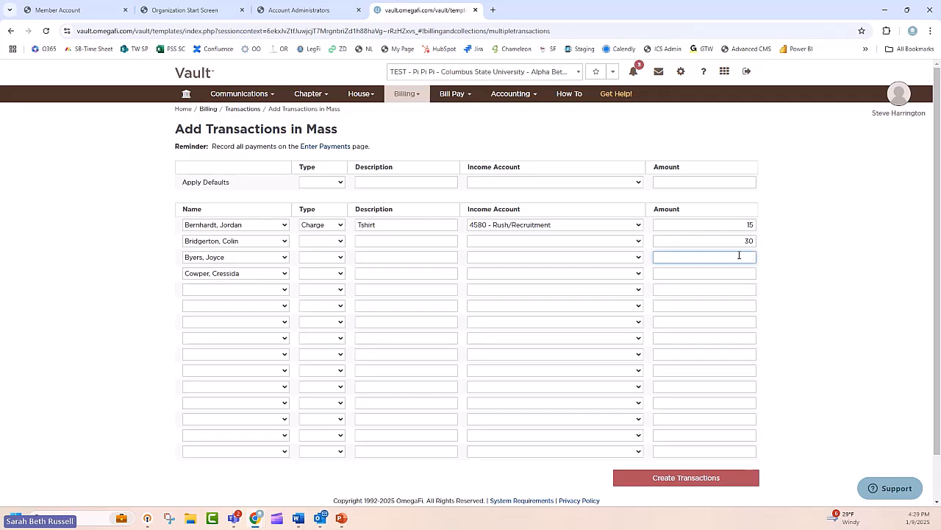
# Step: Set the third member's transaction type to Charge with the description Fine
pyautogui.click(322, 258)
pyautogui.click(327, 280)
pyautogui.click(403, 259)
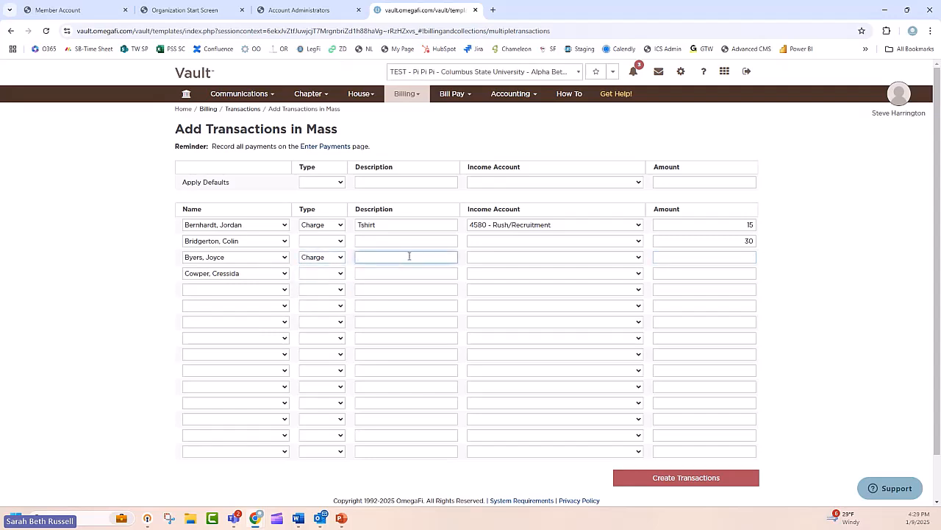
pyautogui.click(531, 245)
pyautogui.click(498, 156)
pyautogui.click(408, 93)
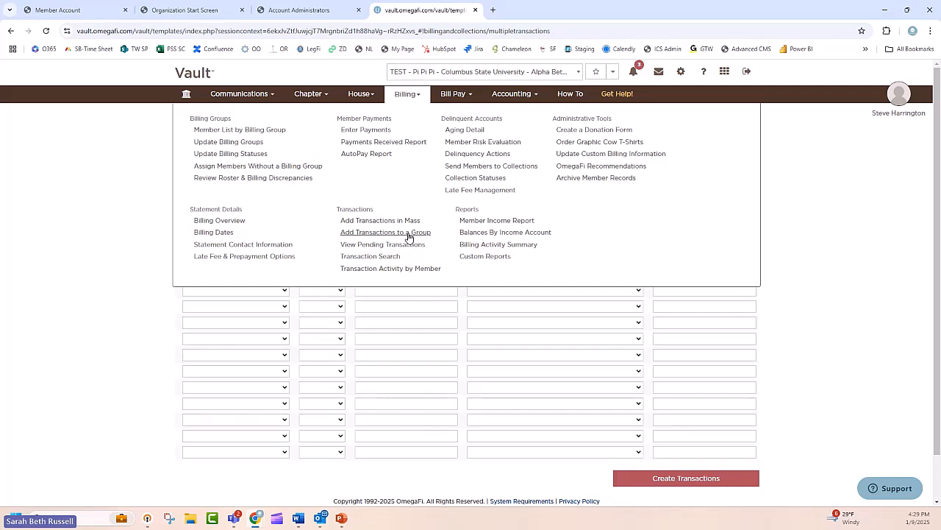
pyautogui.click(829, 199)
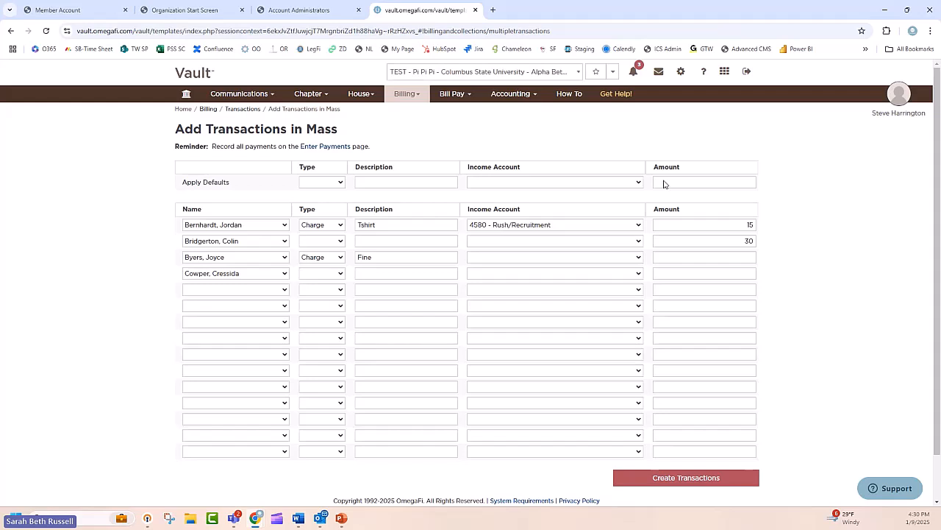
# Step: Open the Bill Pay registers and try to add an officer purchasing card for the signed-in officer
pyautogui.moveTo(451, 100)
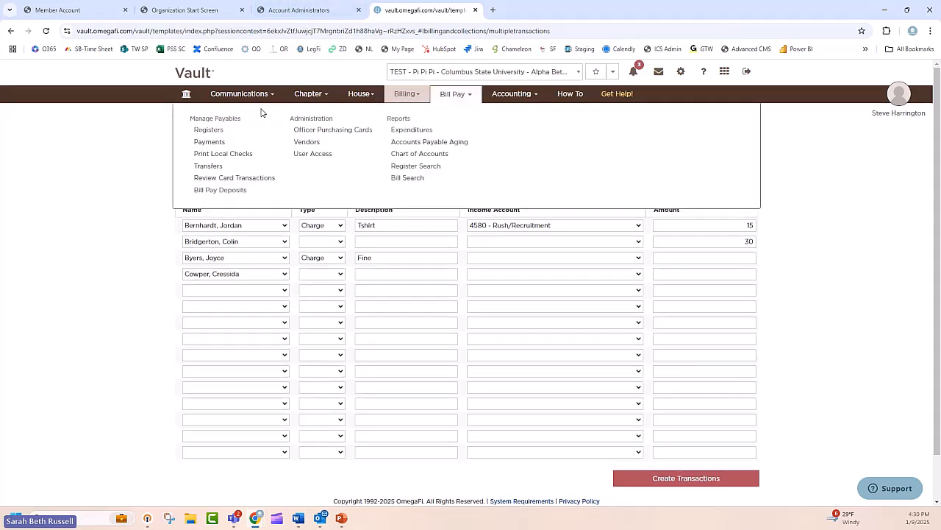
pyautogui.click(214, 134)
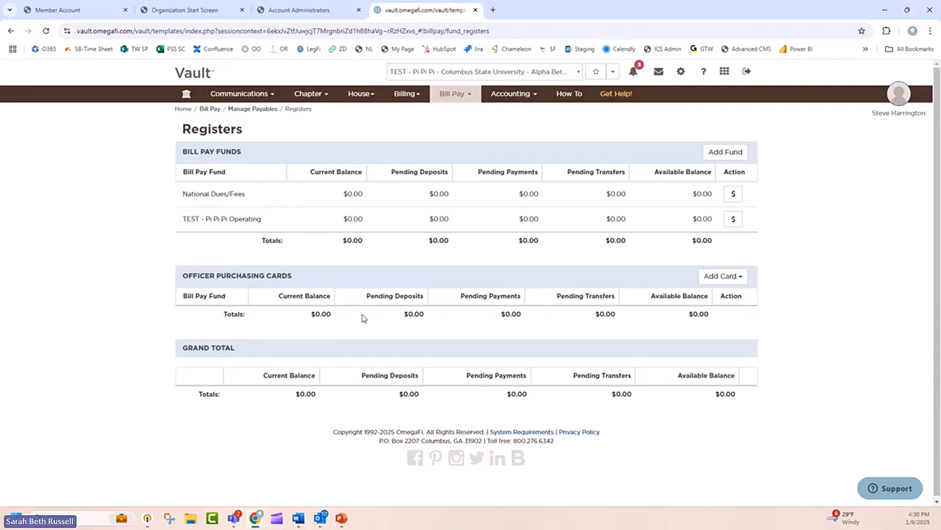
pyautogui.click(738, 281)
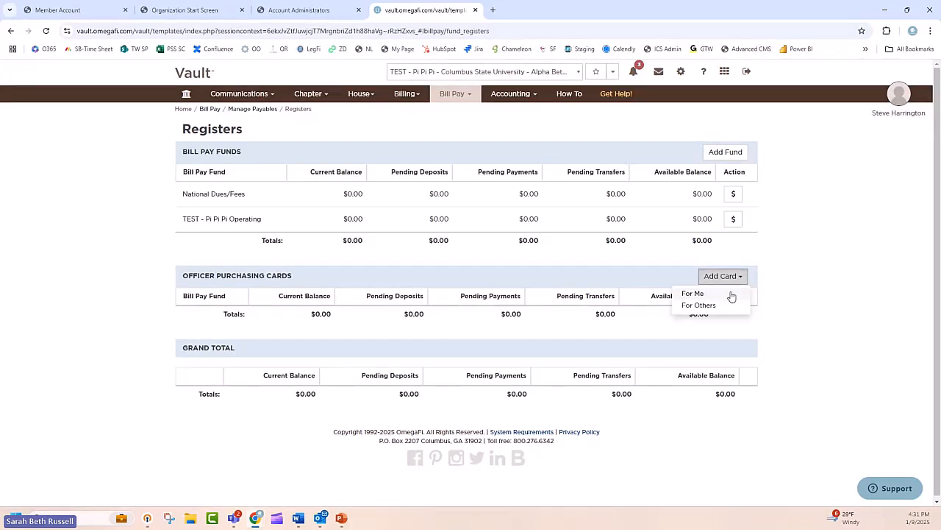
pyautogui.click(731, 293)
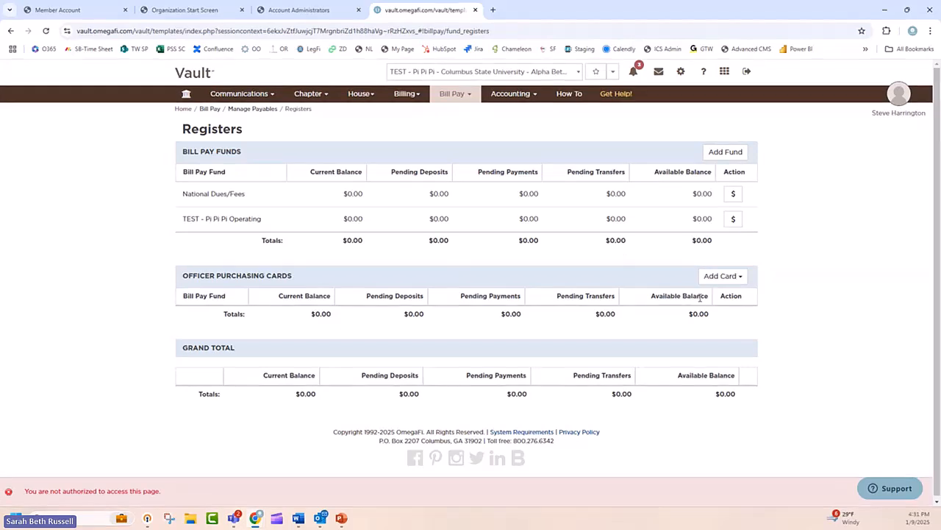
# Step: Start a card enrollment invitation for someone else, choose the first listed contact as the cardholder, and close it without submitting
pyautogui.click(731, 279)
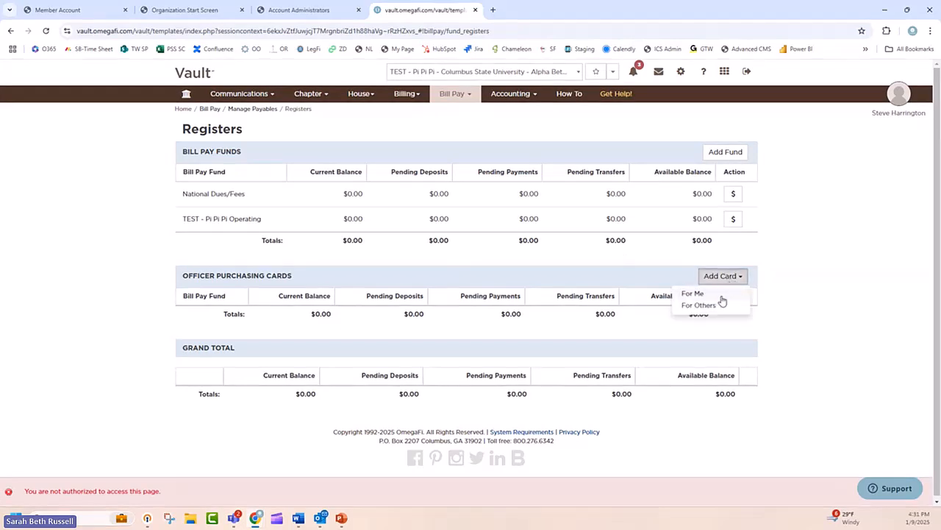
pyautogui.click(579, 269)
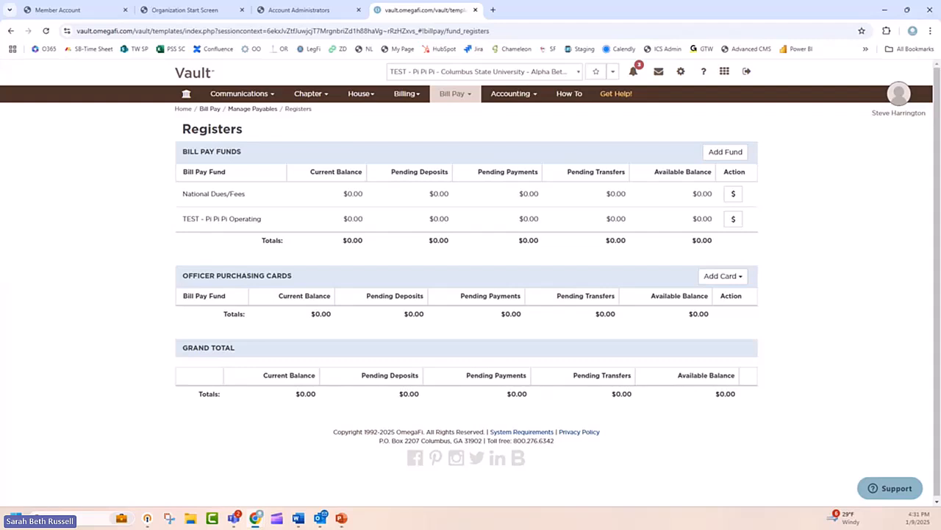
pyautogui.click(727, 280)
pyautogui.click(711, 306)
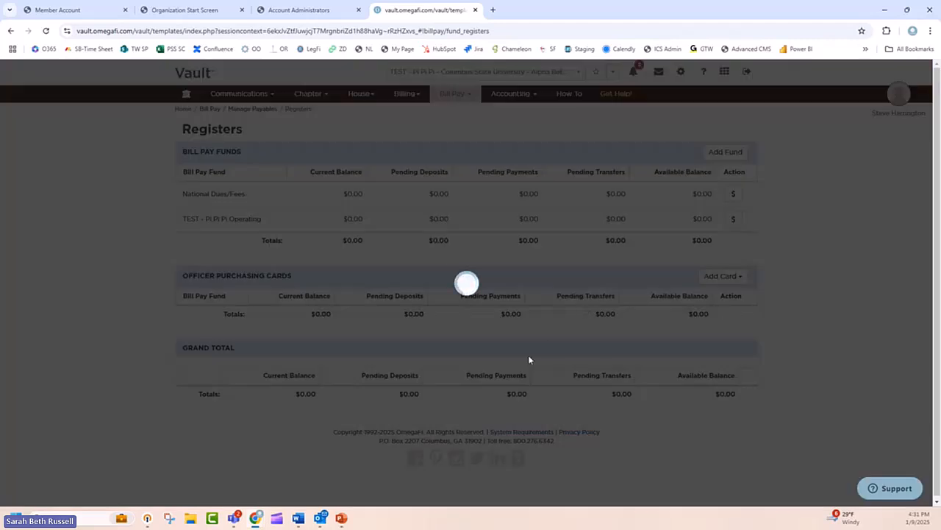
pyautogui.click(319, 321)
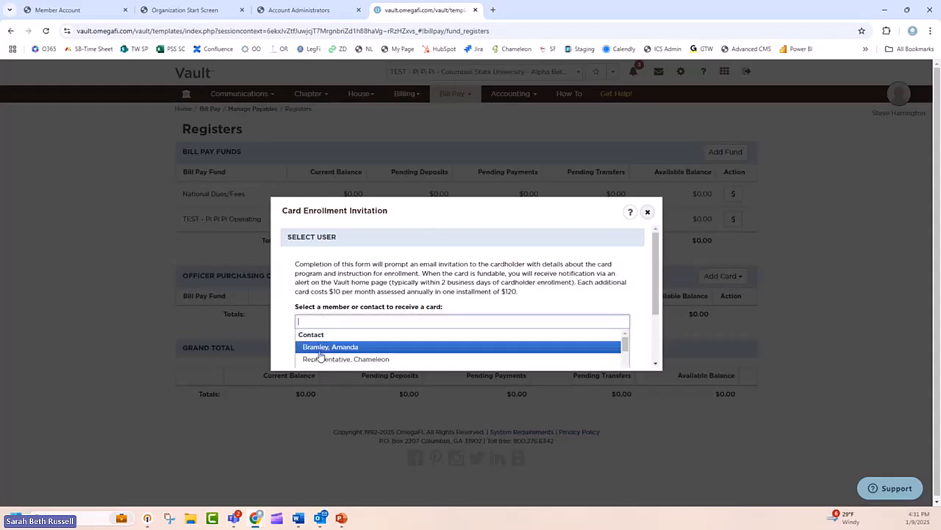
pyautogui.click(325, 346)
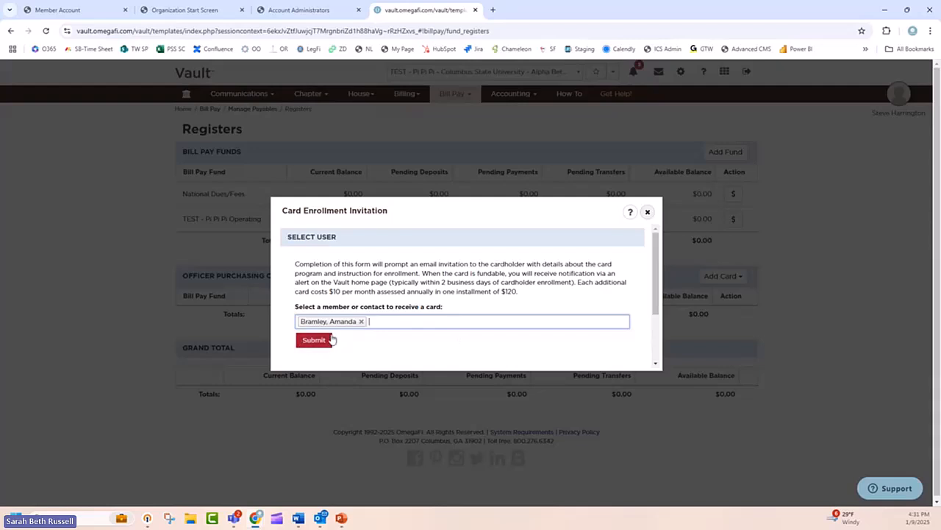
pyautogui.click(648, 211)
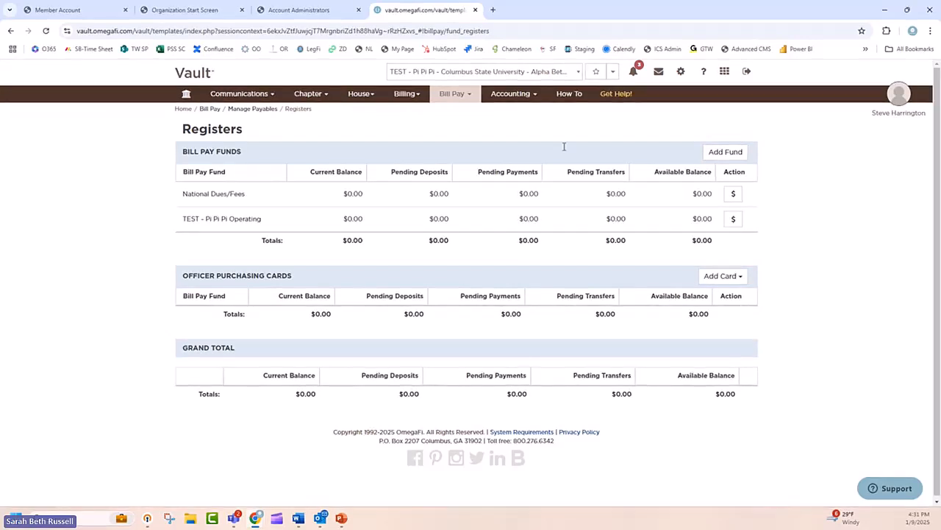
# Step: Open the Bill Pay vendors list and examine the fields of the Add Vendor form without saving a vendor
pyautogui.click(470, 96)
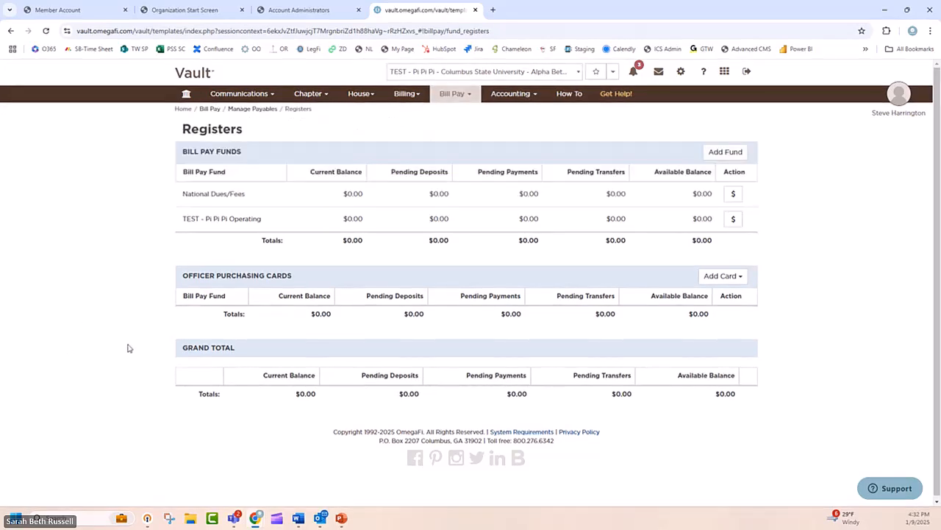
pyautogui.moveTo(467, 96)
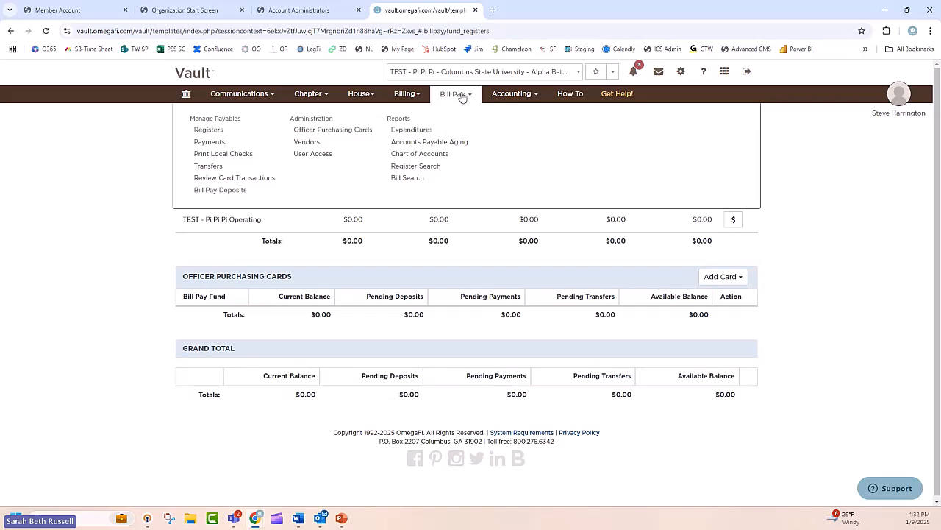
pyautogui.click(308, 148)
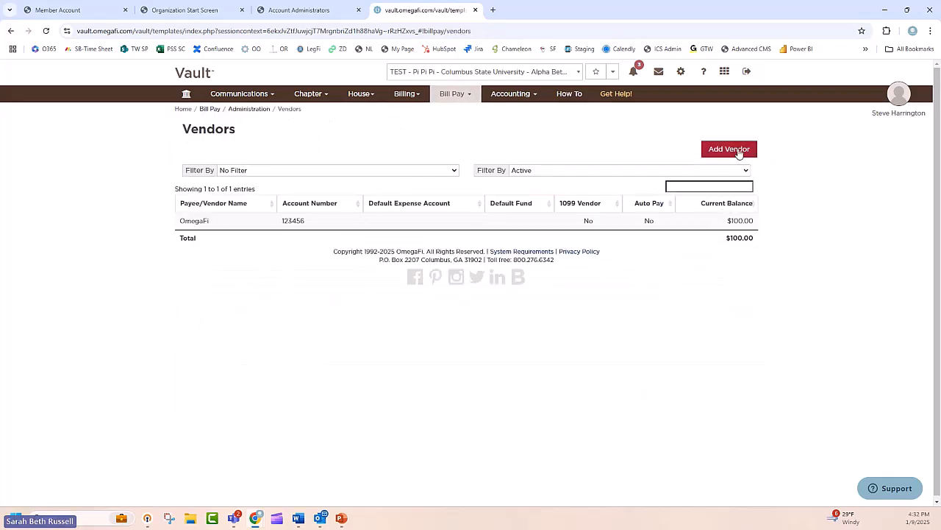
pyautogui.click(739, 150)
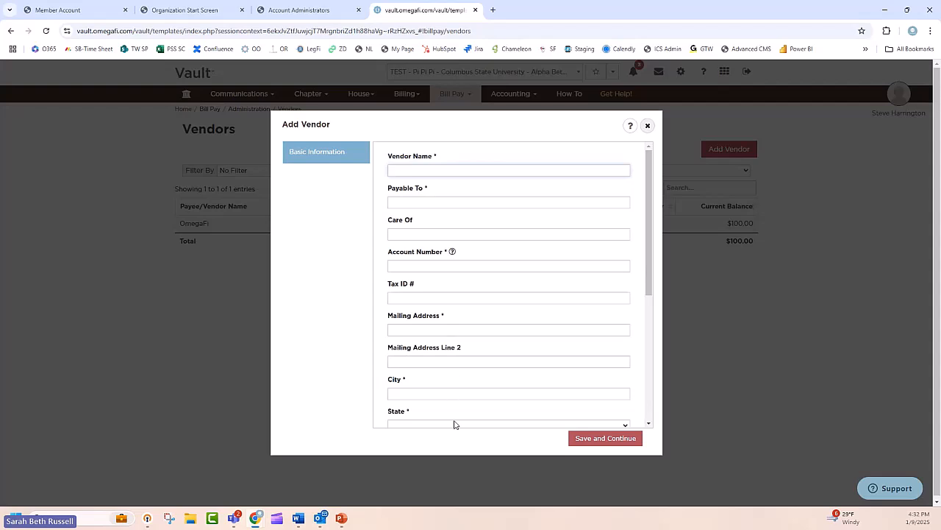
pyautogui.scroll(-5, 441, 346)
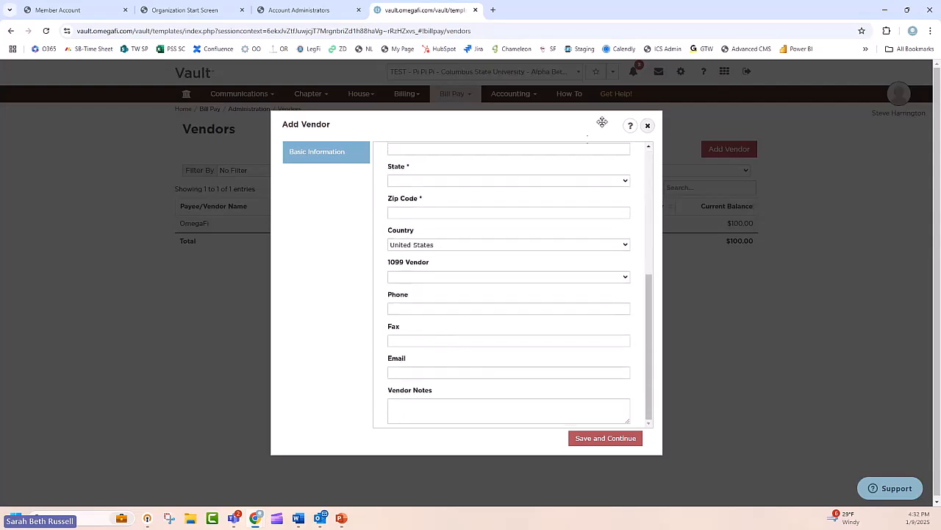
pyautogui.click(647, 125)
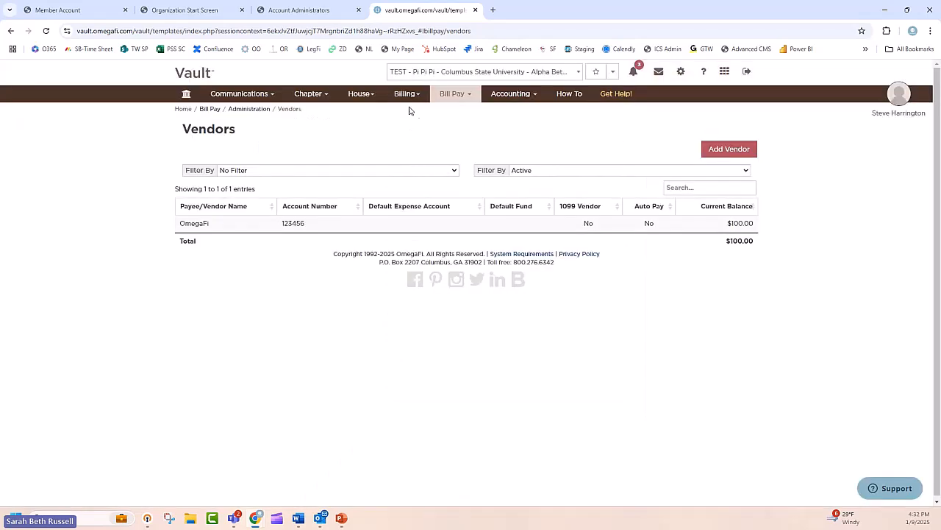
# Step: Open the Bill Pay payments and examine the New Bill form and its payee choices without submitting a bill
pyautogui.click(459, 97)
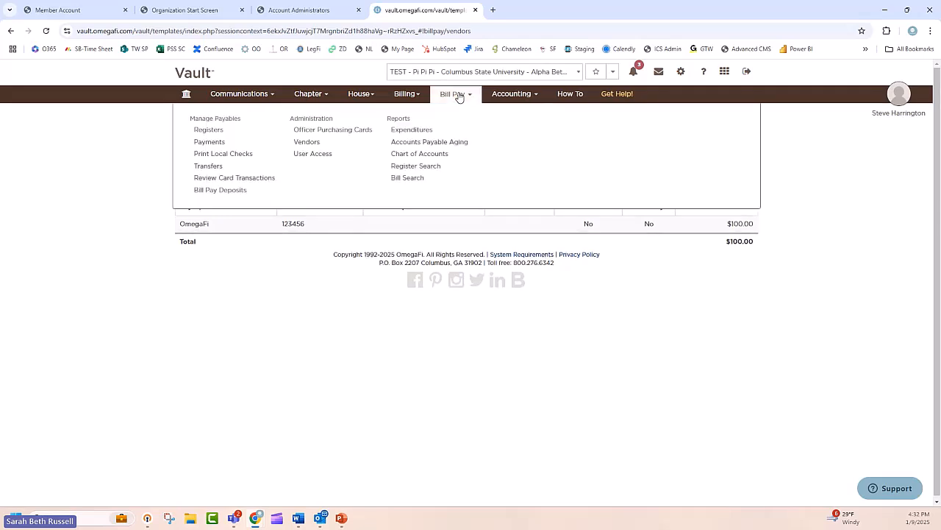
pyautogui.click(209, 145)
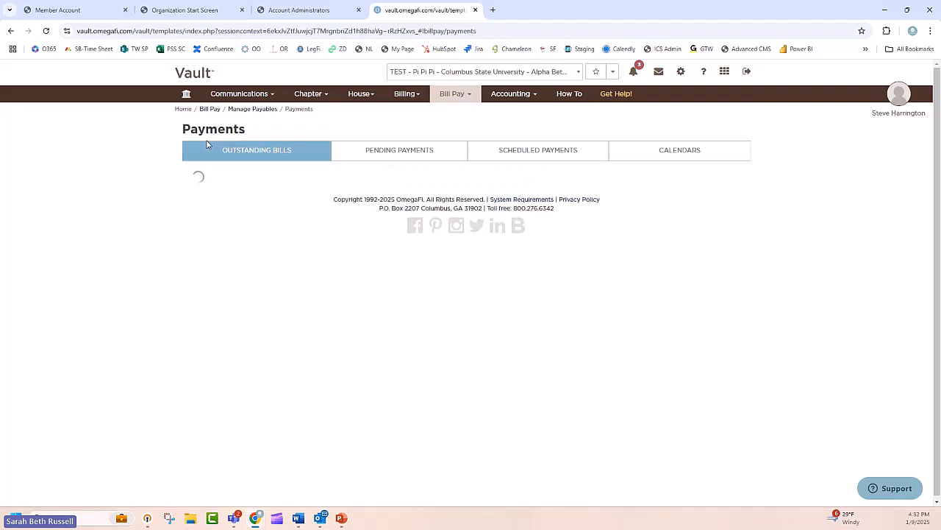
pyautogui.click(730, 191)
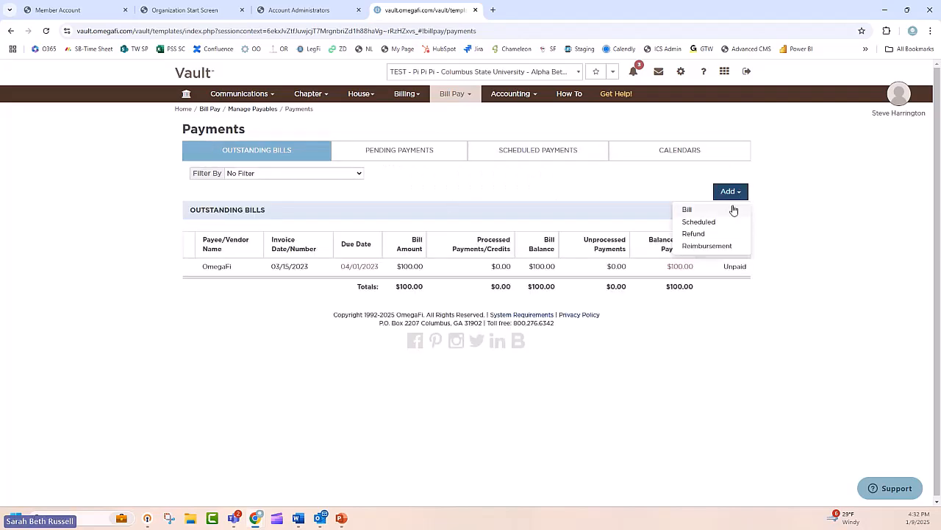
pyautogui.click(733, 208)
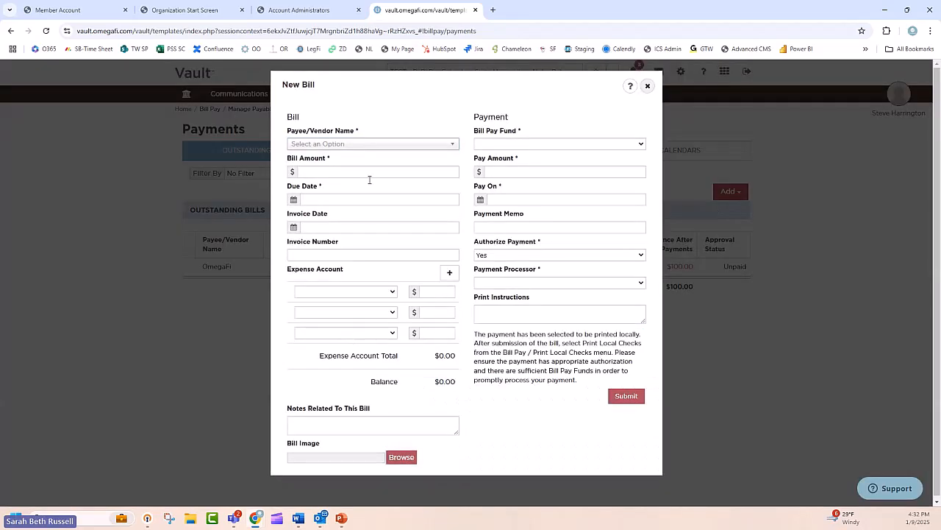
pyautogui.click(371, 147)
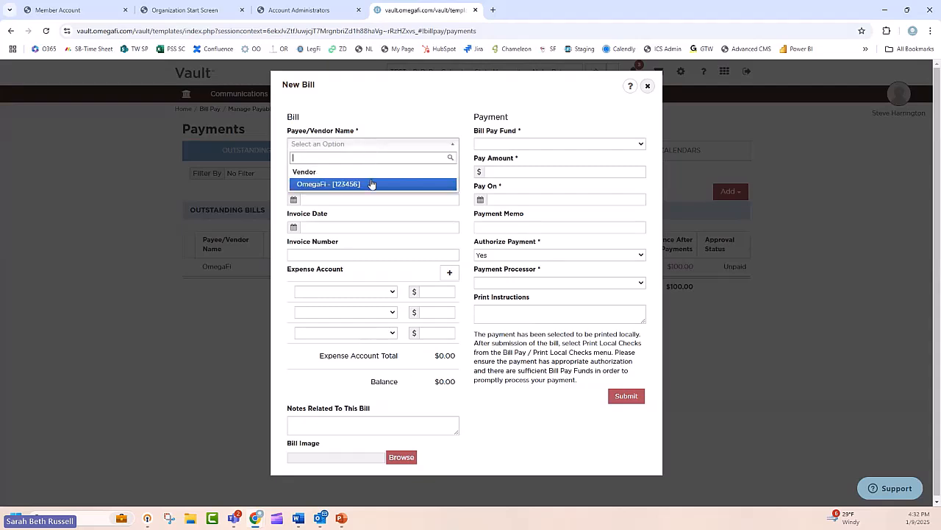
pyautogui.click(392, 100)
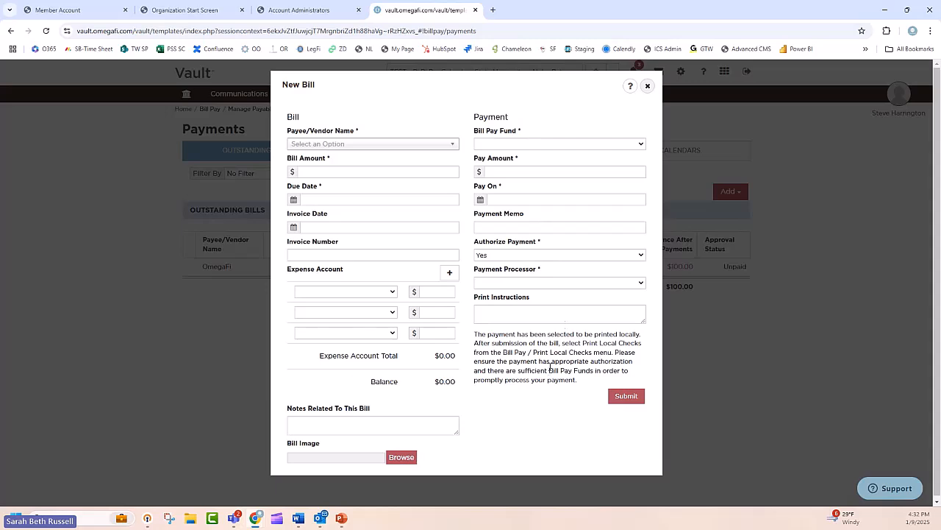
pyautogui.click(648, 87)
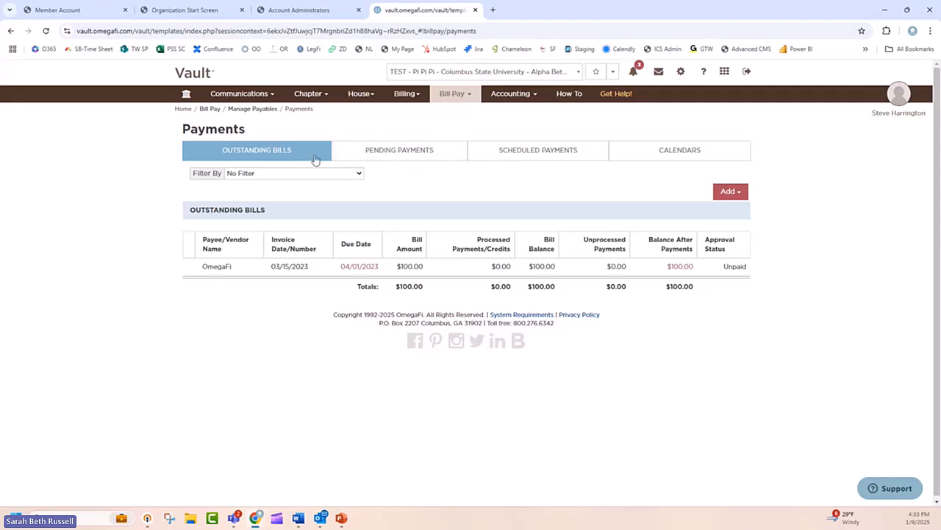
# Step: Start a one-time Bill Pay Fund Transfer from TEST - Pi Pi Pi Operating to National Dues/Fees and close it without submitting
pyautogui.click(454, 94)
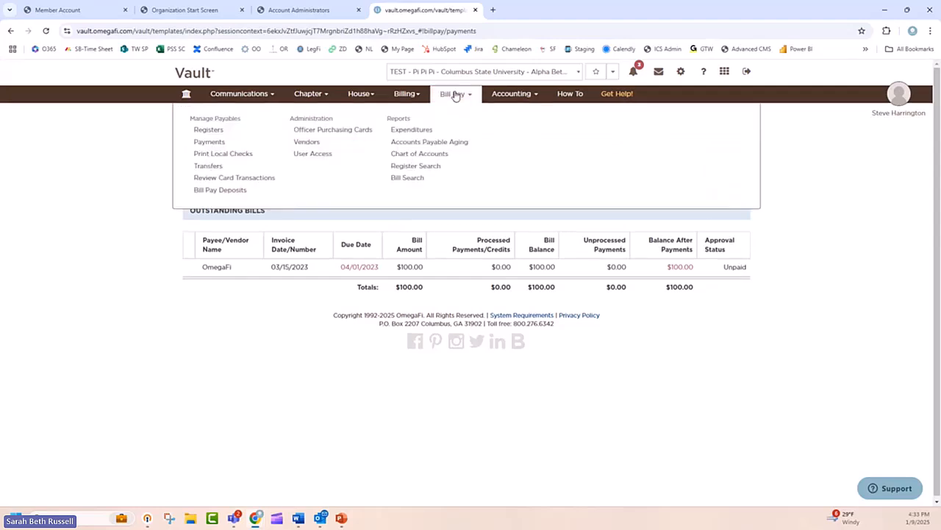
pyautogui.click(208, 167)
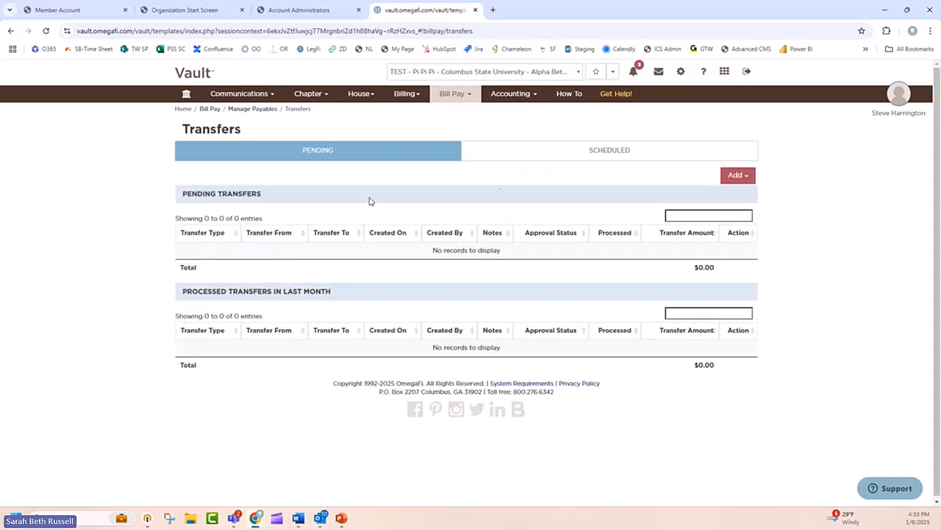
pyautogui.click(744, 182)
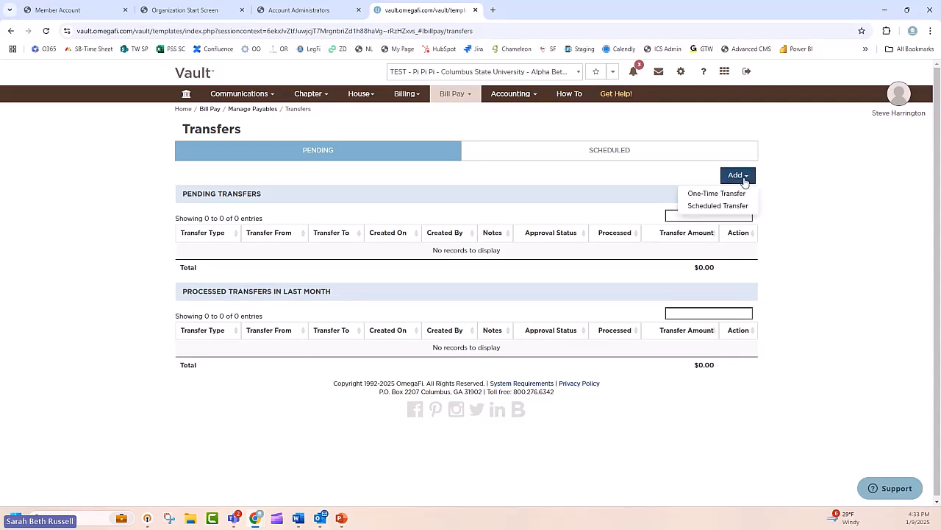
pyautogui.click(740, 193)
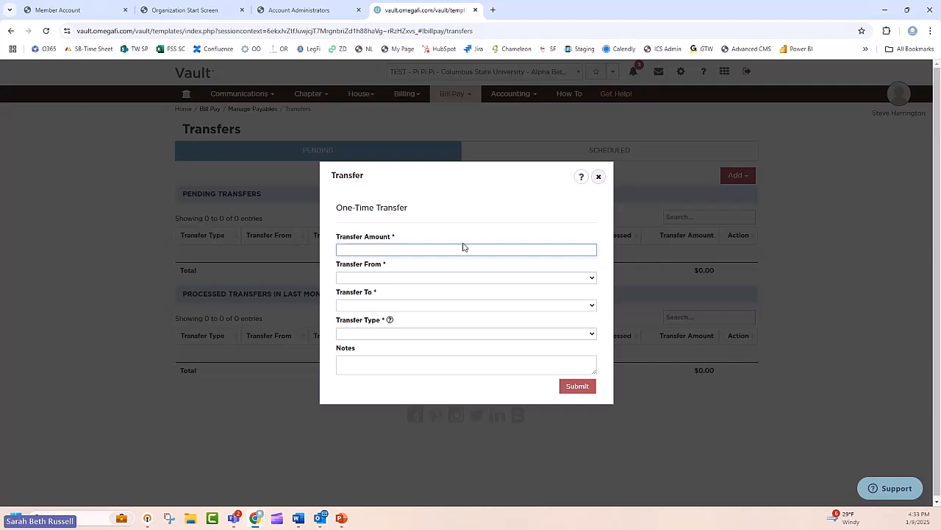
pyautogui.click(467, 277)
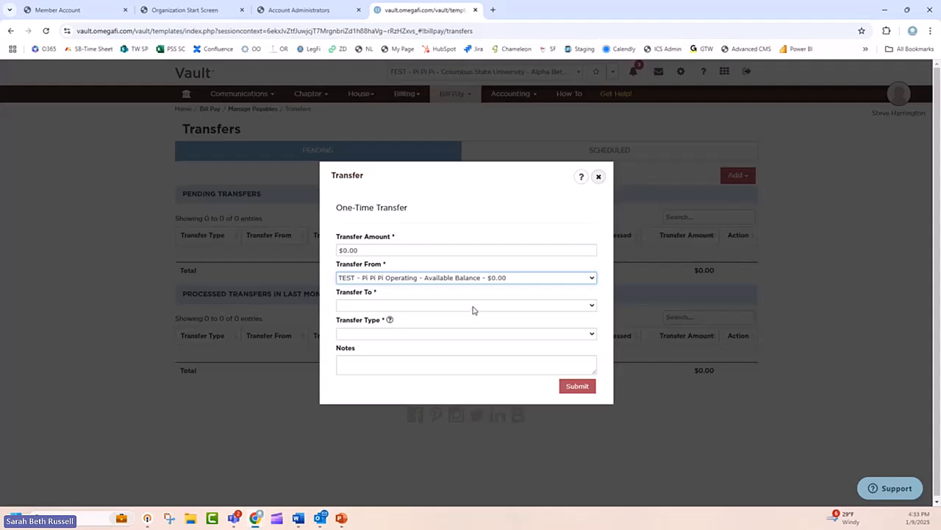
pyautogui.click(473, 307)
pyautogui.click(481, 338)
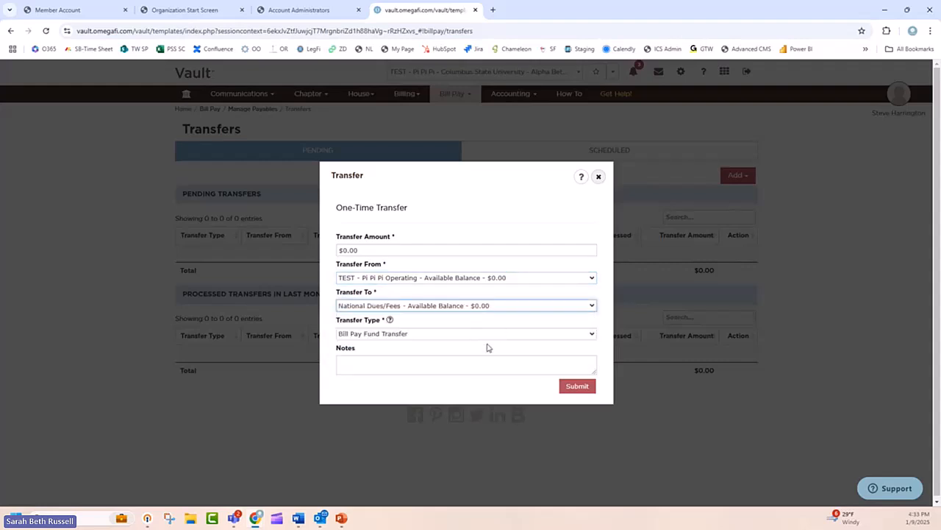
pyautogui.click(409, 365)
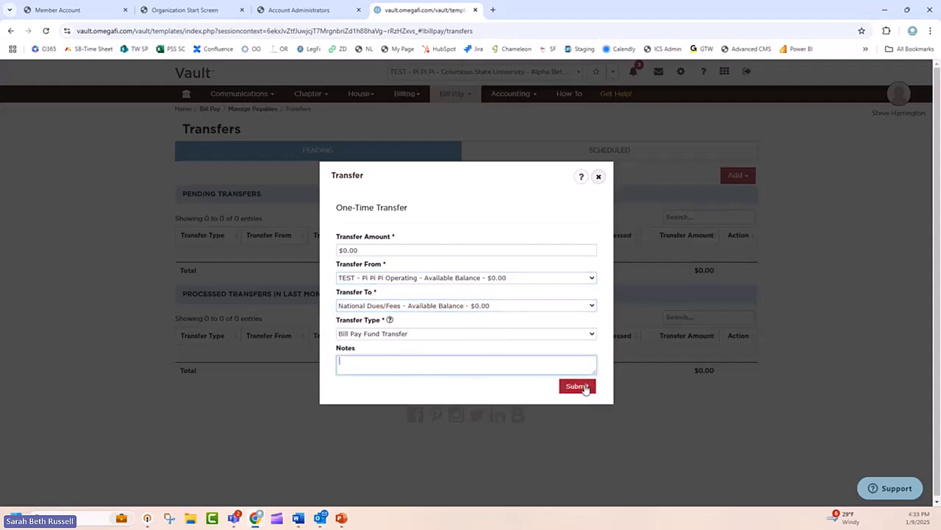
pyautogui.click(599, 178)
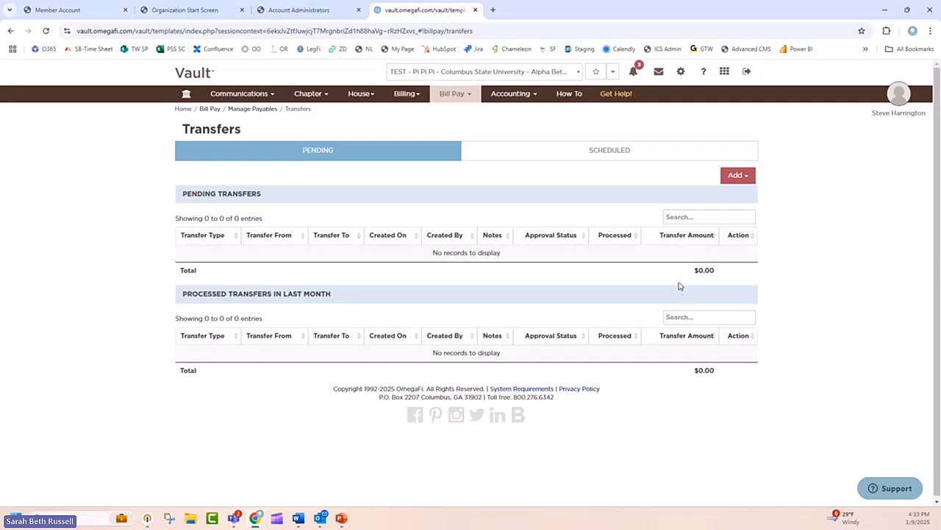
# Step: Check which kinds of transfers can be added and return to the Bill Pay registers
pyautogui.click(749, 181)
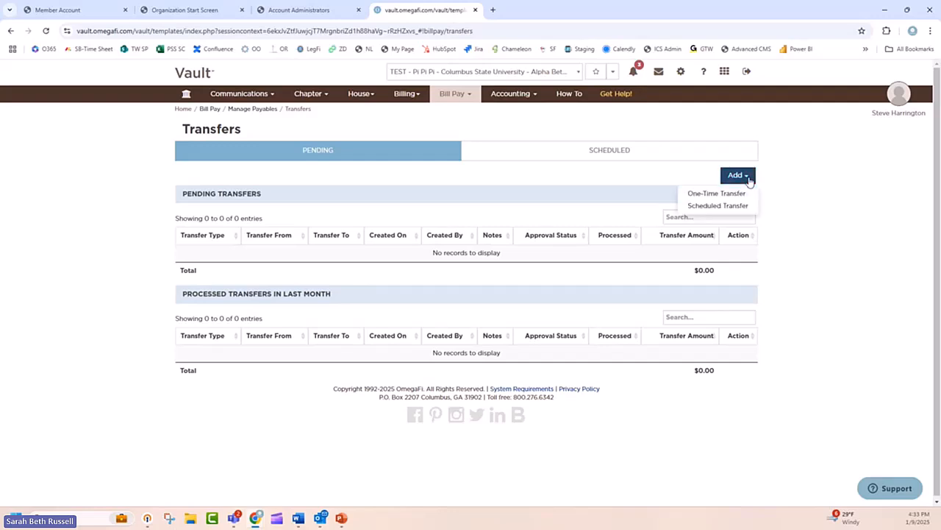
pyautogui.click(798, 203)
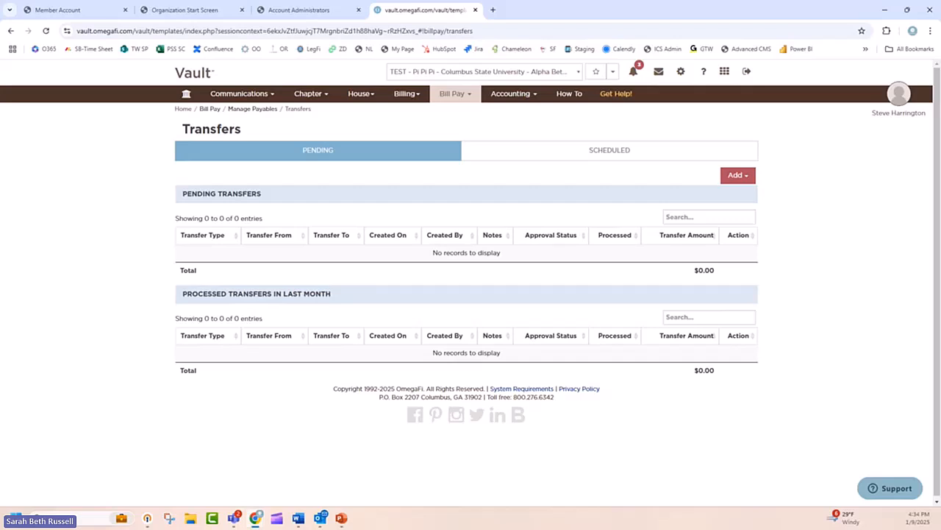
pyautogui.click(459, 97)
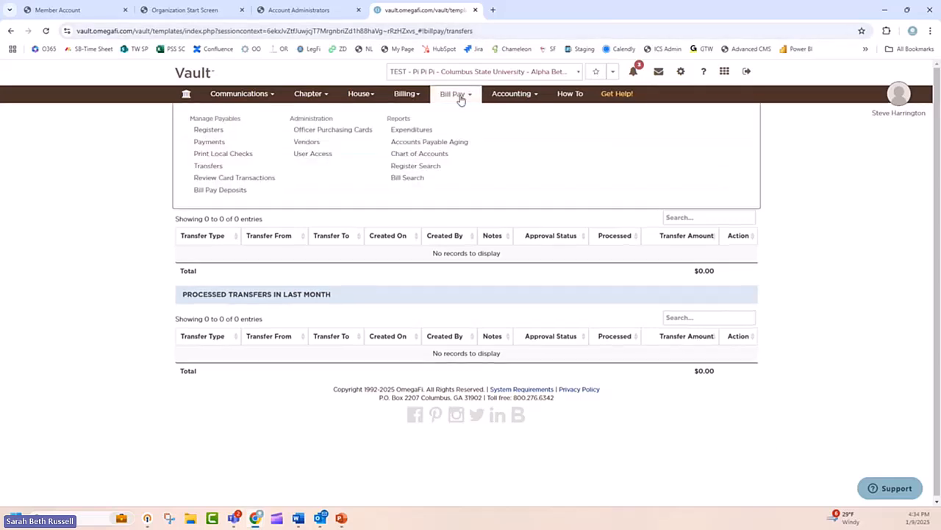
pyautogui.click(210, 131)
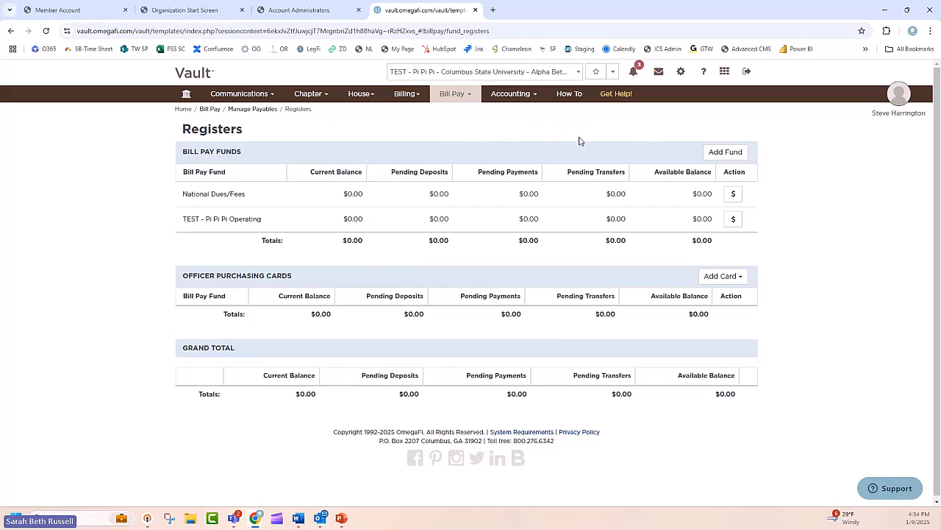
# Step: Open the Vault help center and view the checklists in the New Officers Click Here category
pyautogui.click(622, 96)
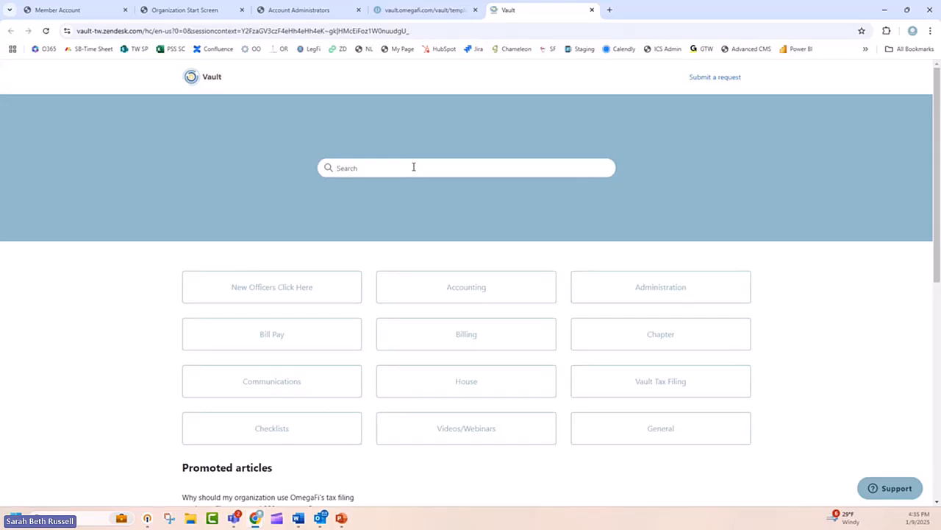
pyautogui.click(315, 287)
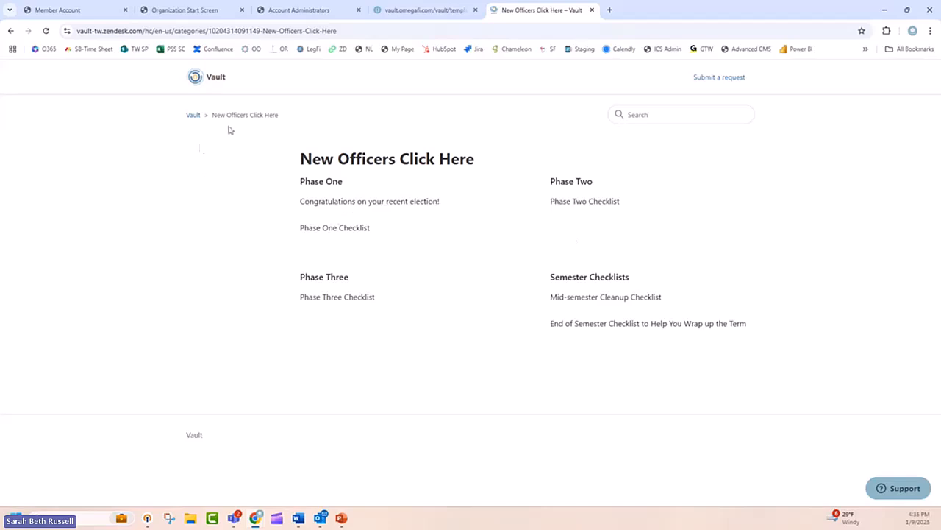
pyautogui.click(195, 115)
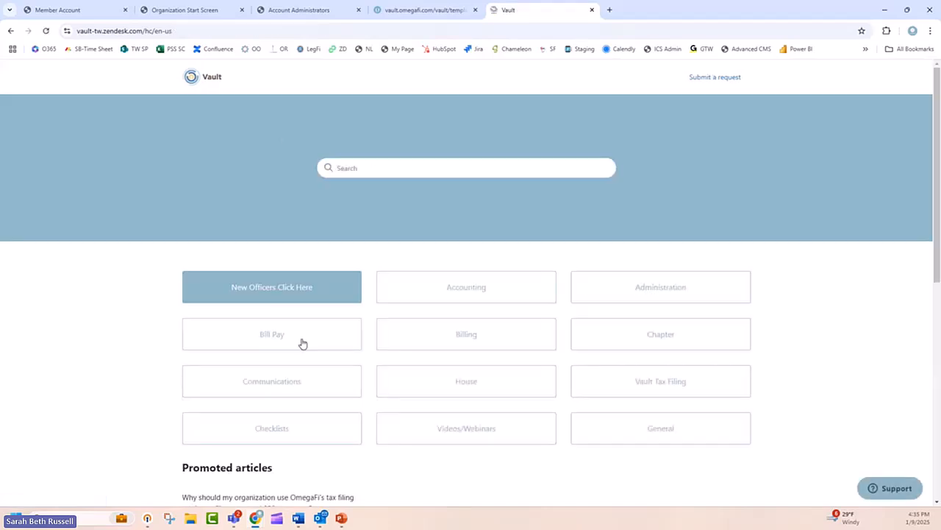
# Step: Look through the help center's Billing articles and switch to the presentation's Questions slide
pyautogui.click(467, 335)
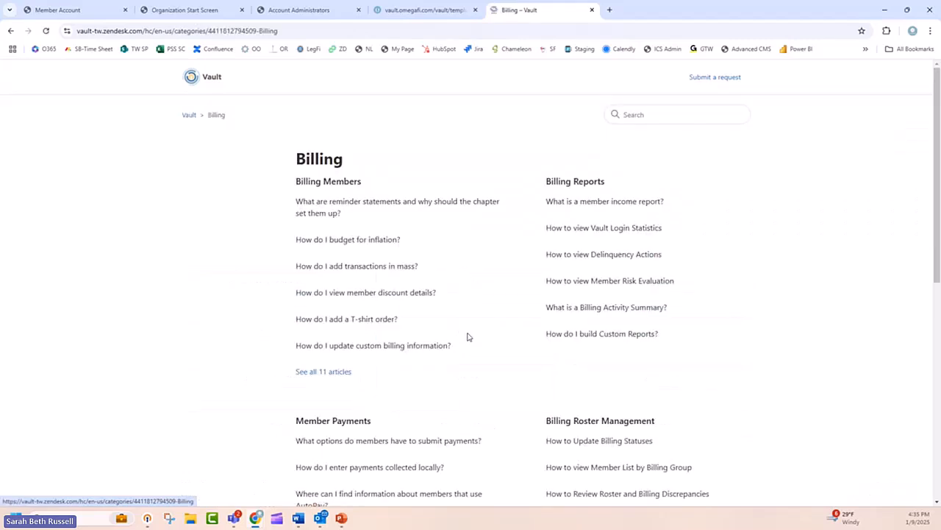
pyautogui.scroll(-3, 408, 362)
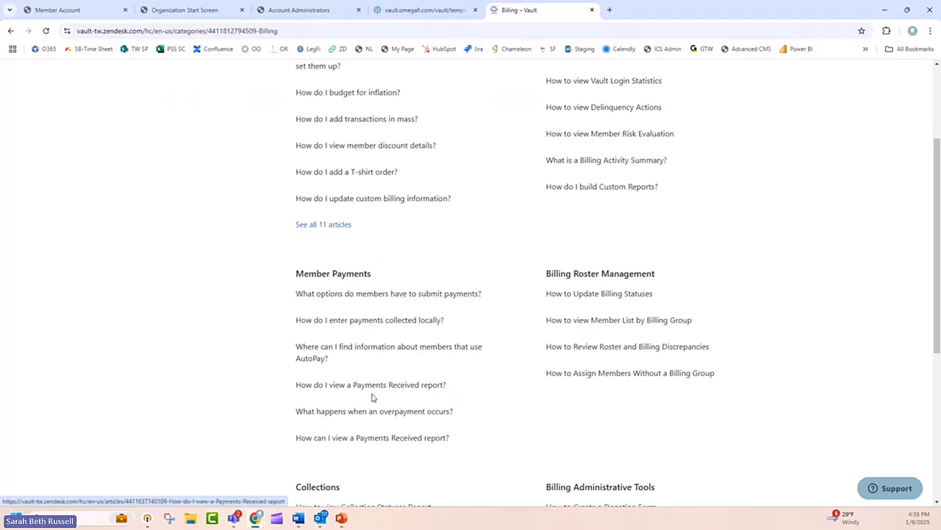
pyautogui.scroll(-2, 439, 391)
pyautogui.scroll(-1, 378, 429)
pyautogui.scroll(6, 378, 429)
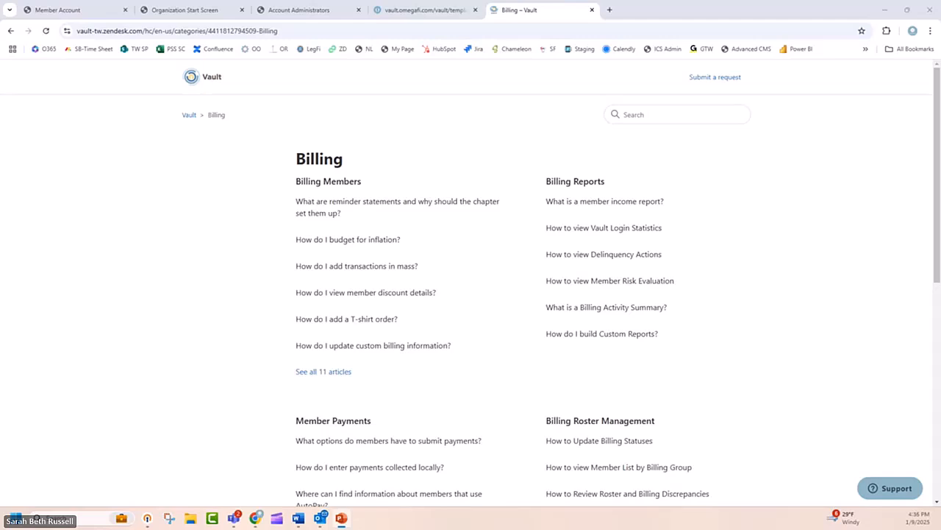
pyautogui.hotkey('alt', 'Tab')
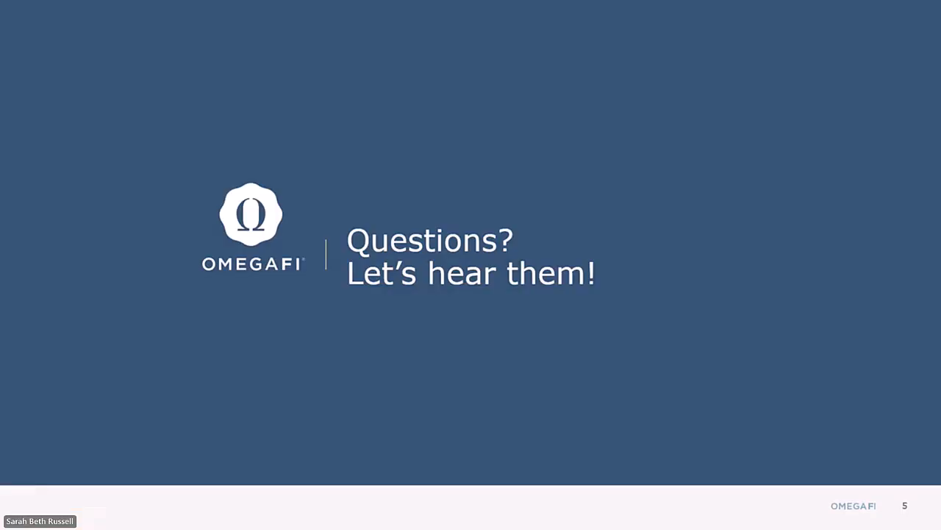